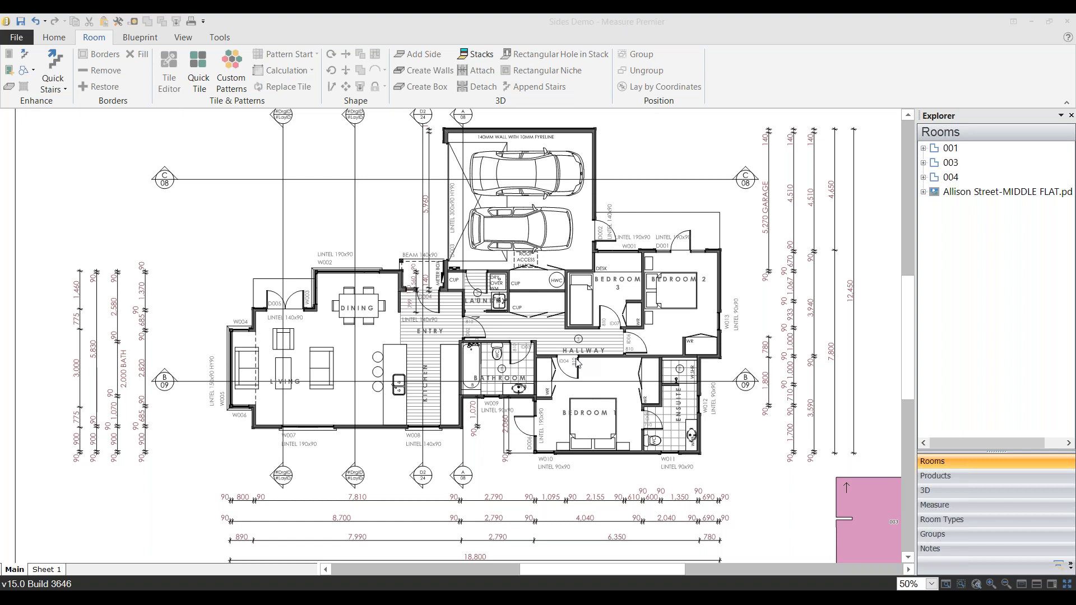
Step: Trace Bedroom 3 on the blueprint as an L-shaped room, about 2.85 m by 2.85 m, following its inner walls
scroll(578, 363, "down", 1)
left_click_drag(578, 363, 321, 326)
scroll(321, 325, "up", 3)
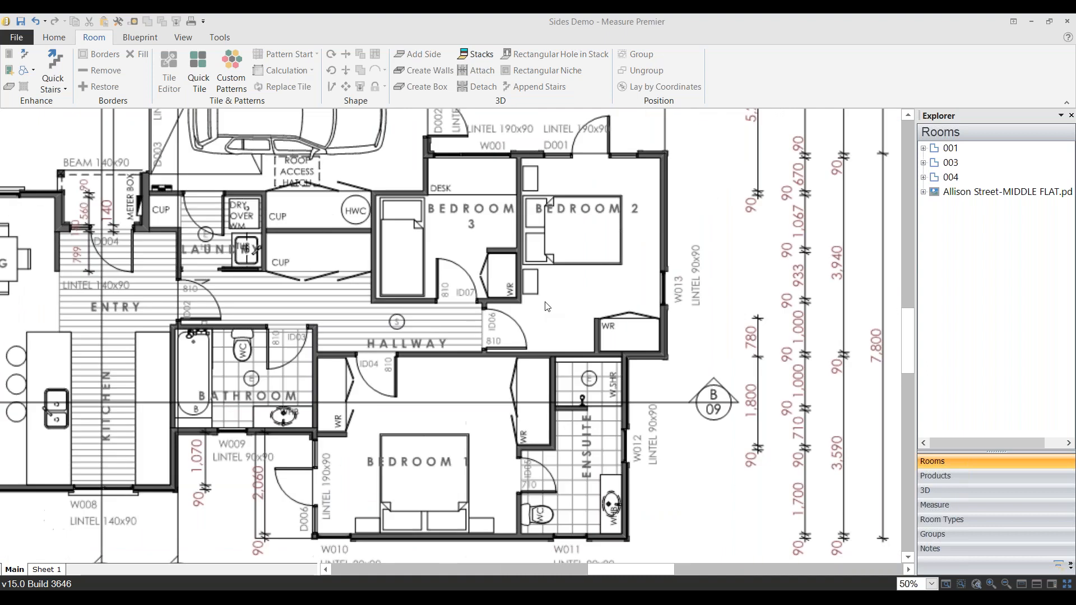
scroll(553, 303, "up", 2)
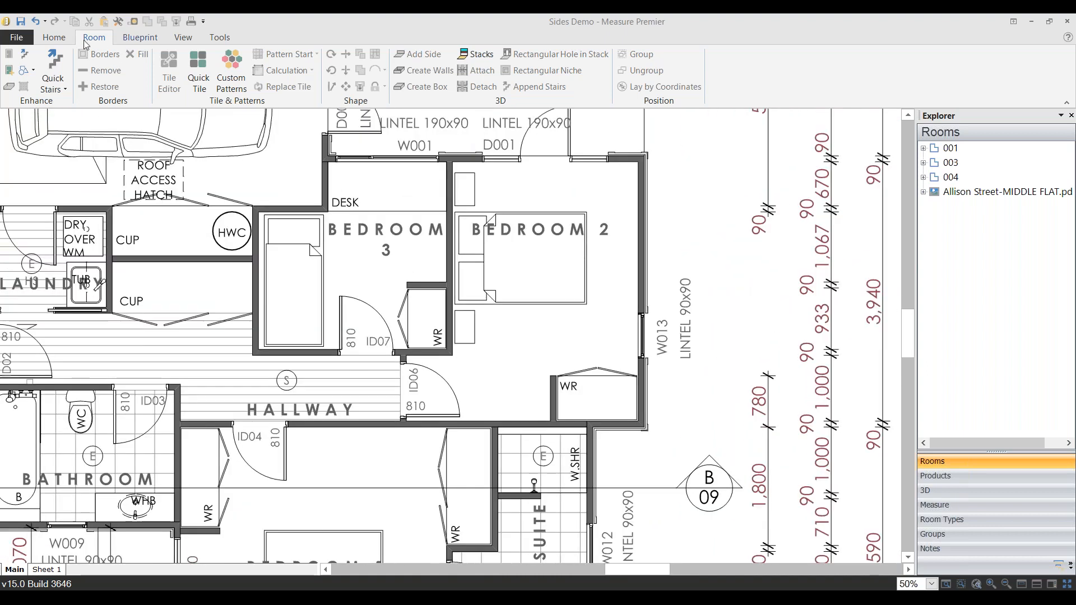
left_click(54, 38)
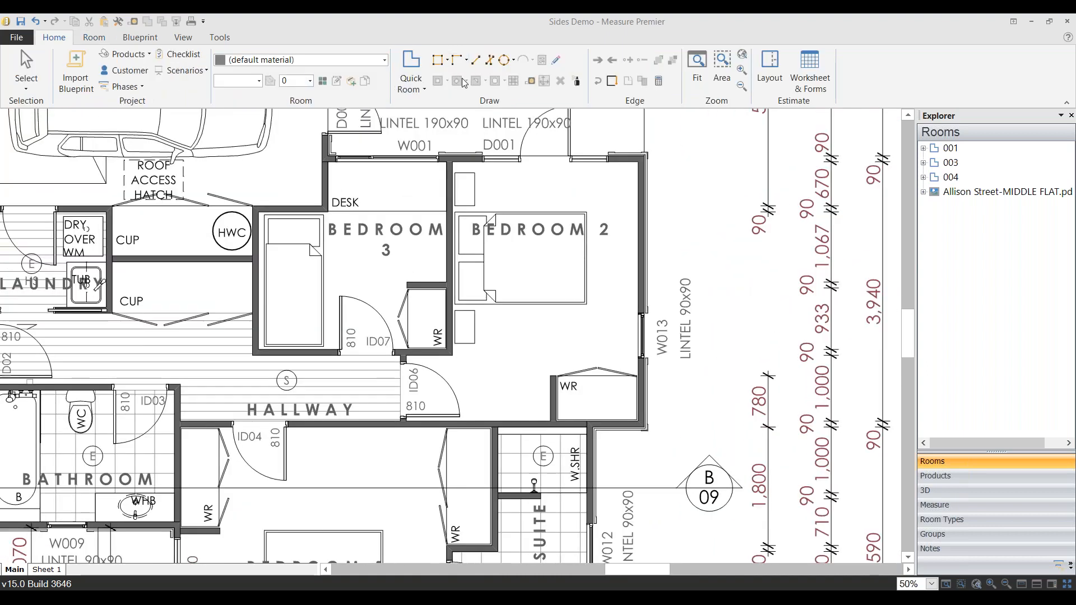
left_click(467, 61)
left_click(479, 73)
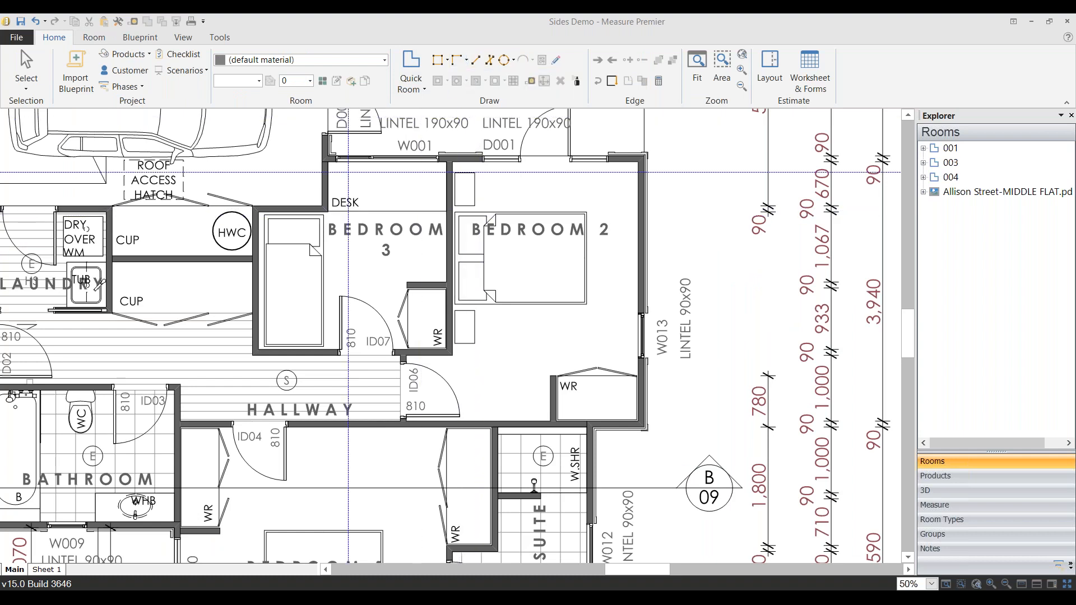
left_click(330, 162)
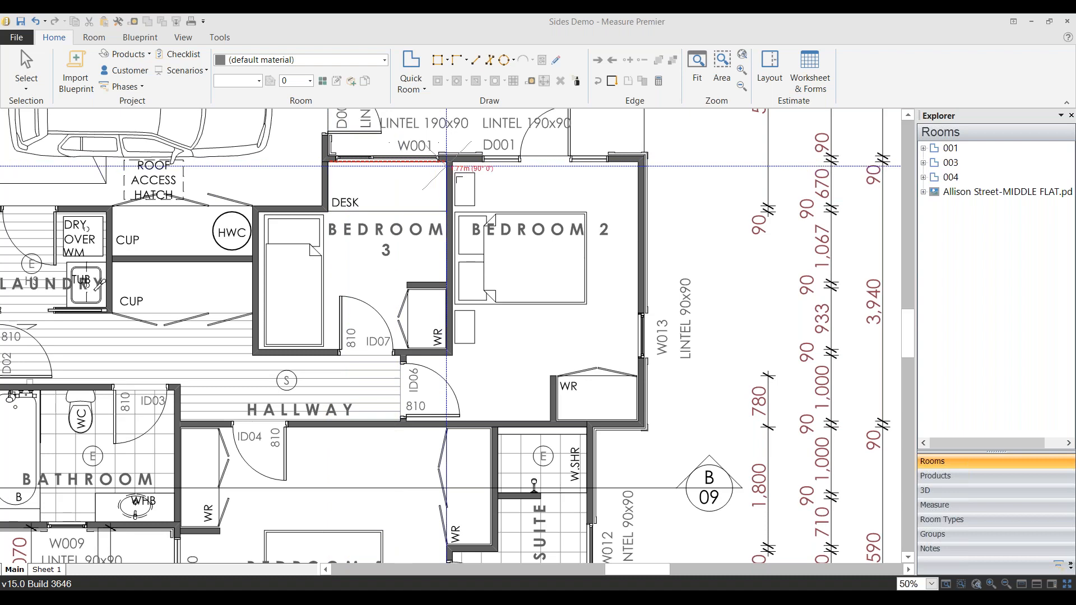
left_click(446, 163)
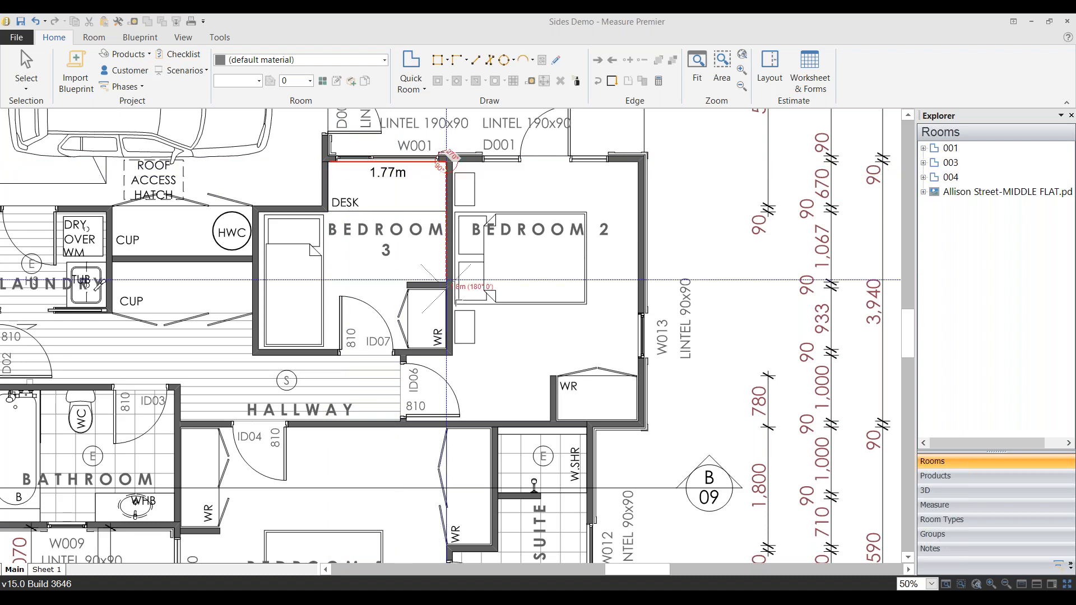
left_click(446, 350)
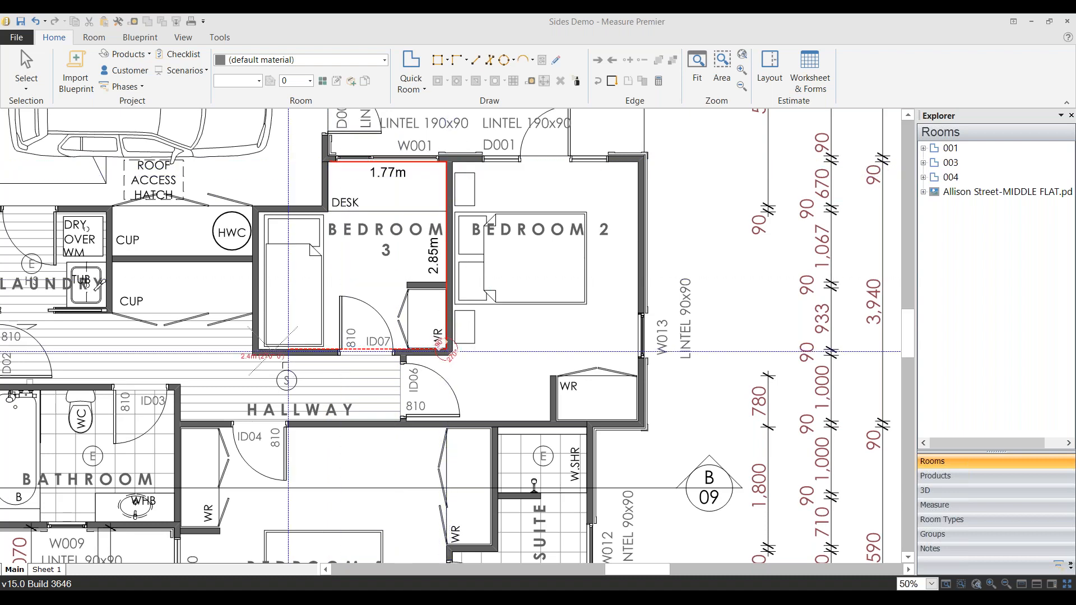
left_click(258, 351)
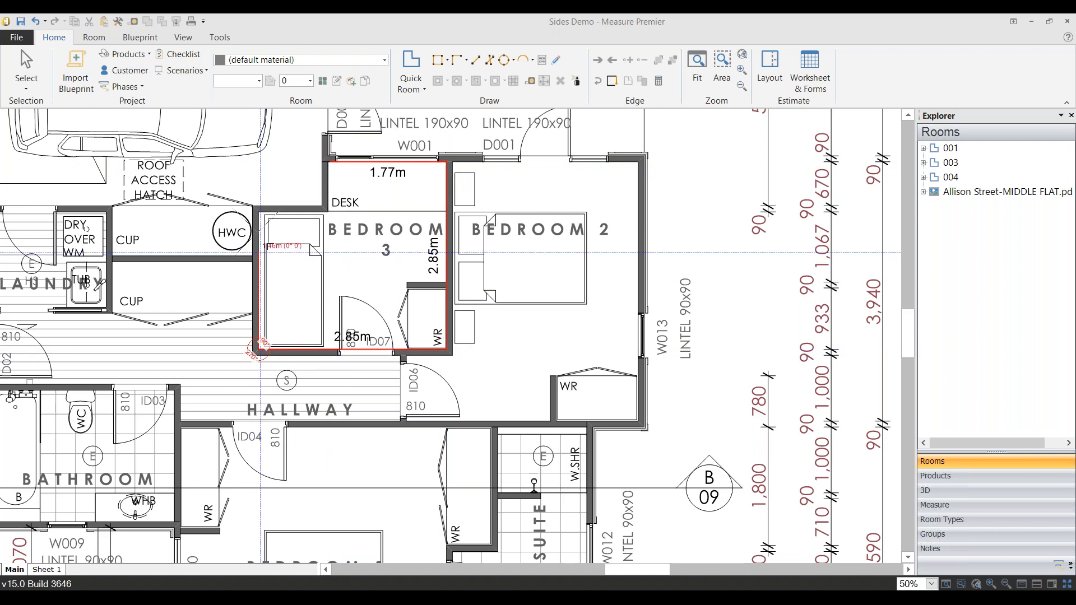
left_click(259, 212)
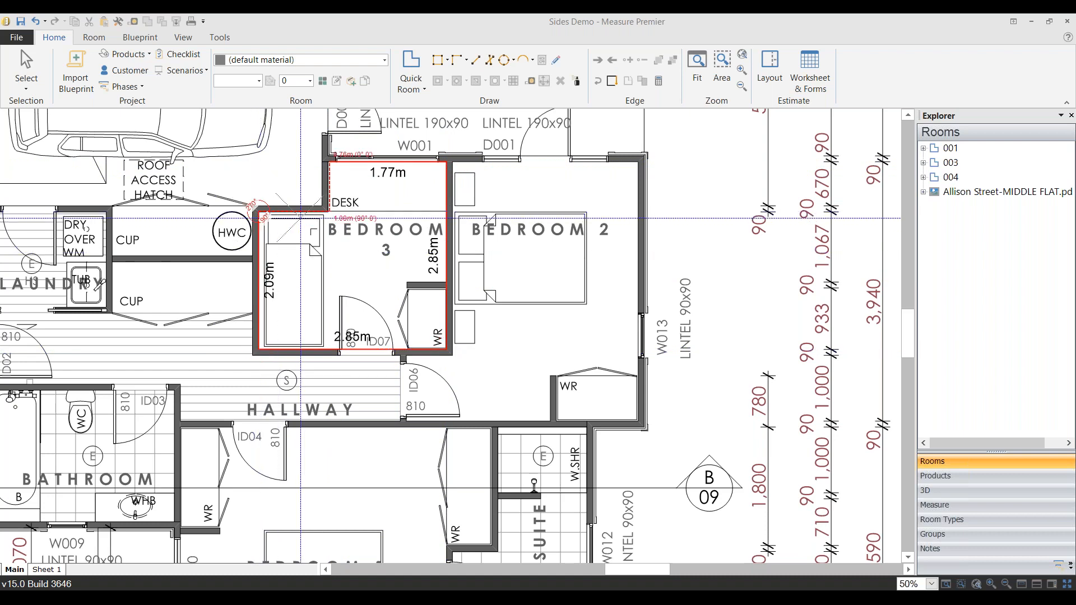
double_click(329, 212)
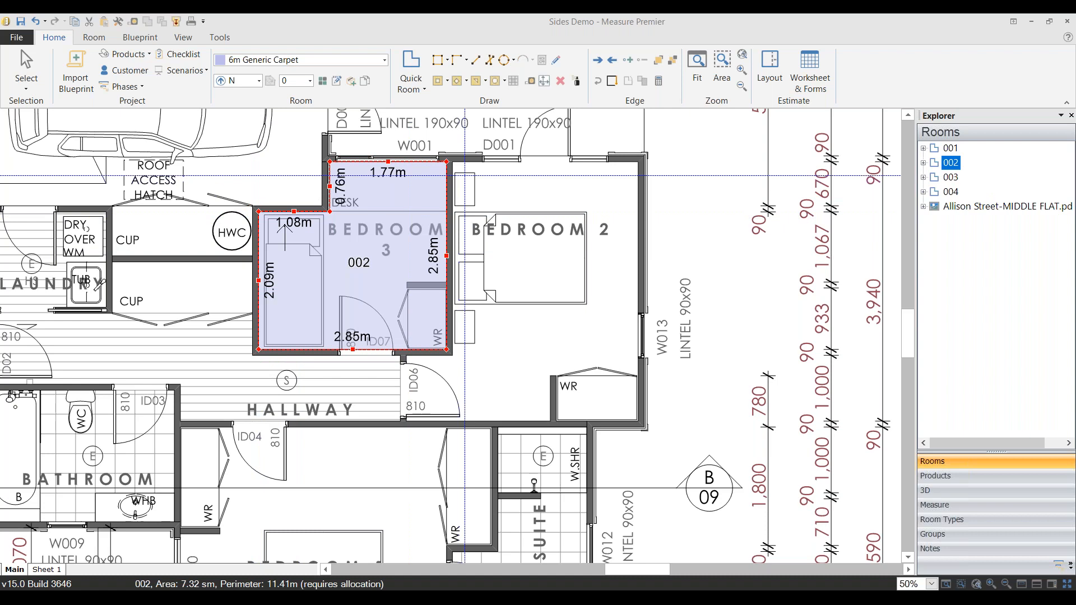
Step: Trace Bedroom 2 as a room about 3.52 m by 3.94 m overall, including the recess behind its hallway door
left_click(448, 162)
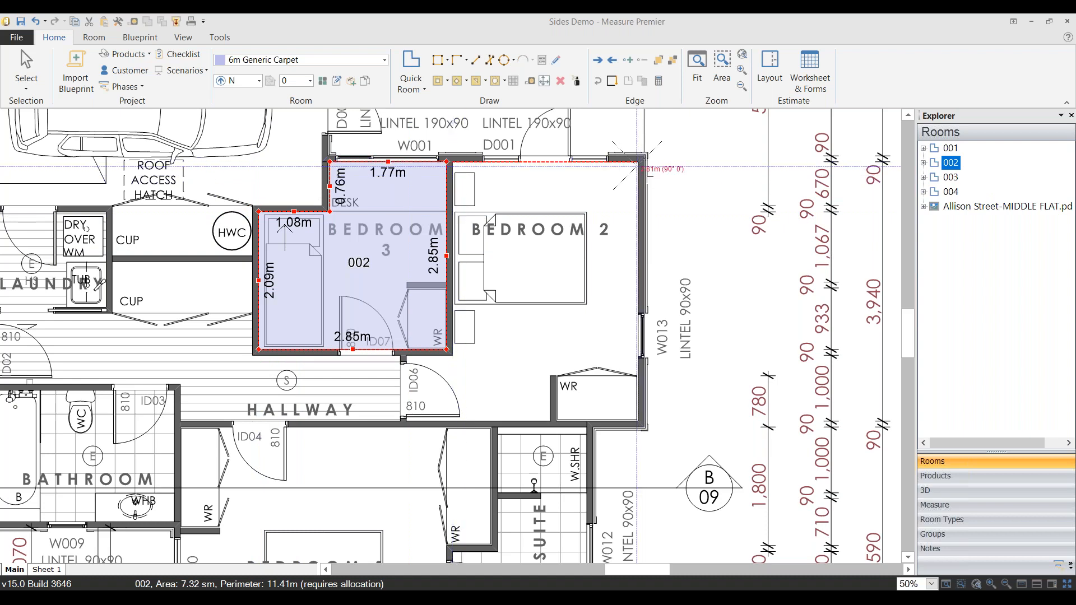
left_click(638, 164)
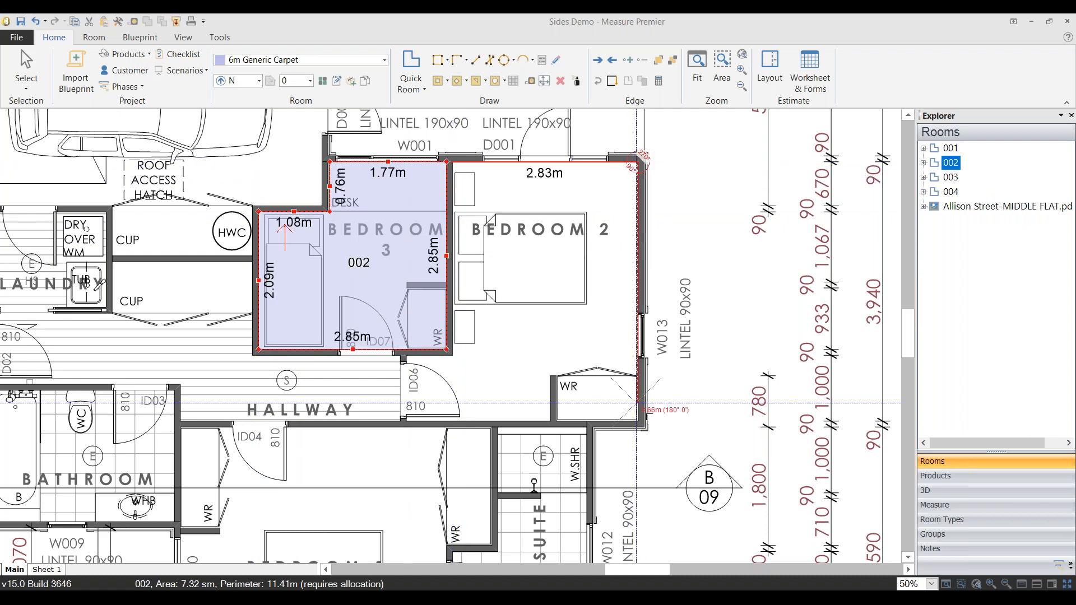
left_click(634, 419)
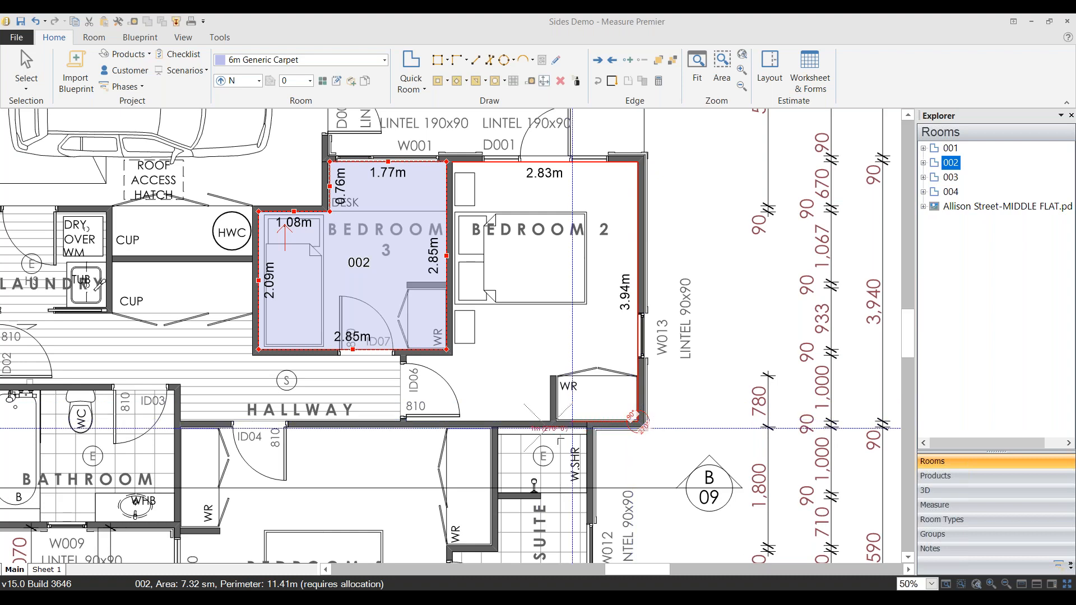
left_click(415, 420)
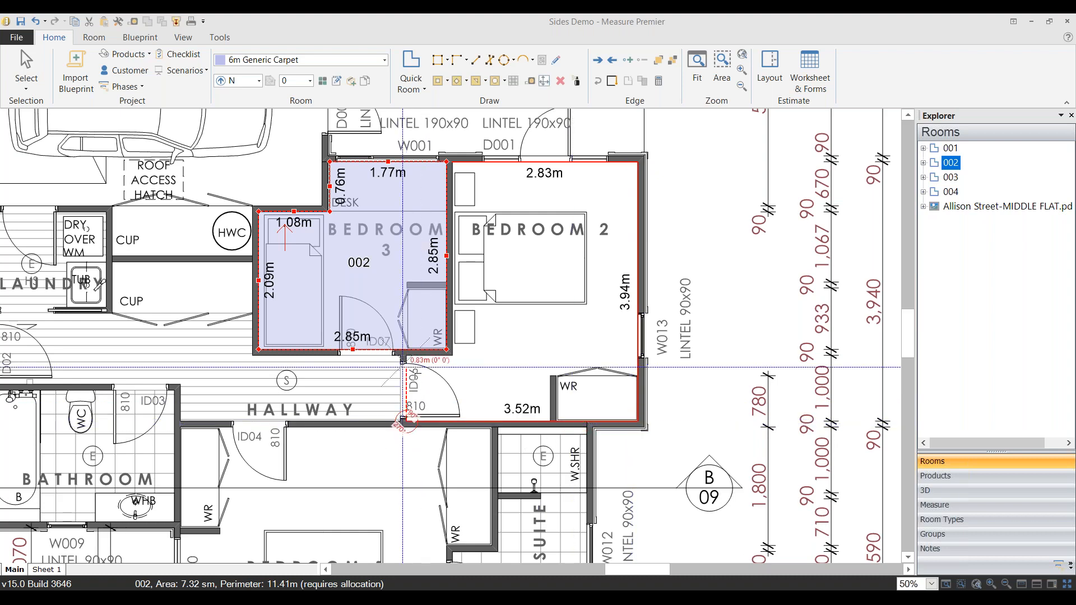
left_click(406, 356)
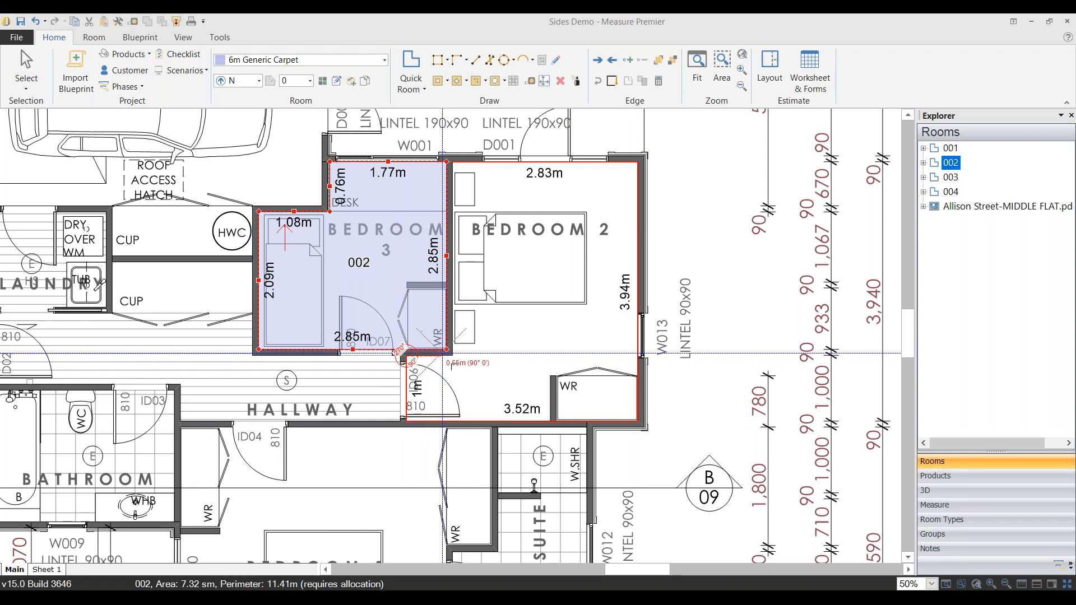
double_click(451, 357)
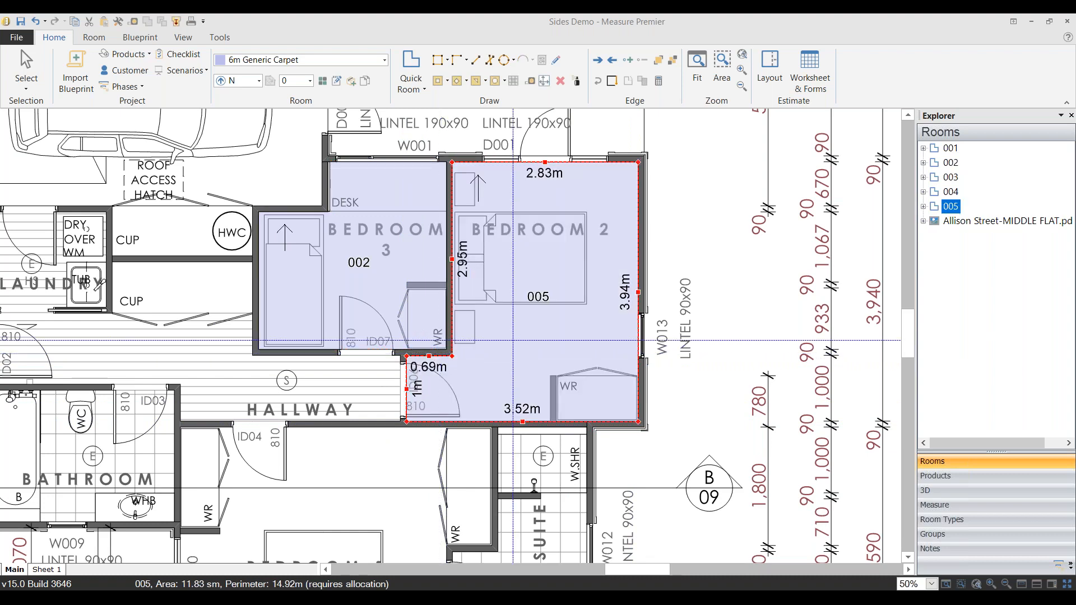
Step: Start Multiple Transitions and place a 0.81 m cased transition at Bedroom 3's hallway doorway
right_click(518, 311)
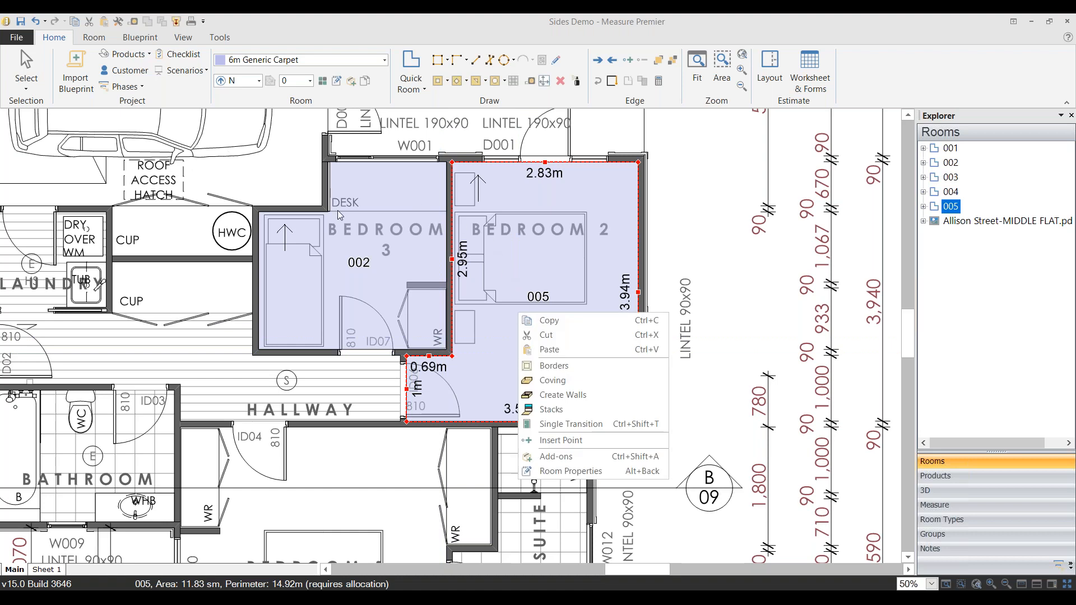
left_click(372, 214)
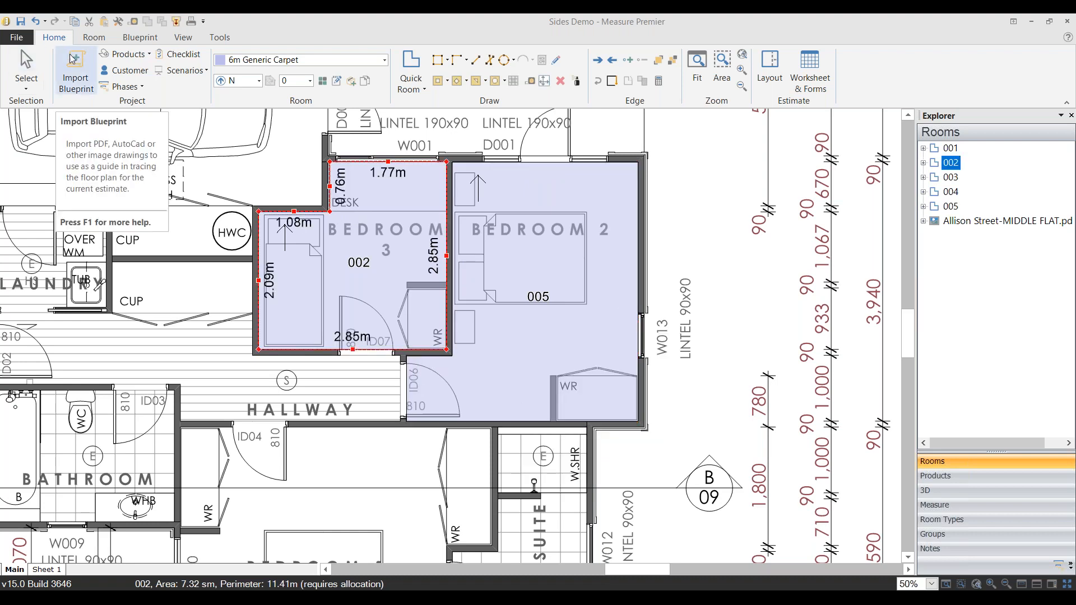
left_click(94, 36)
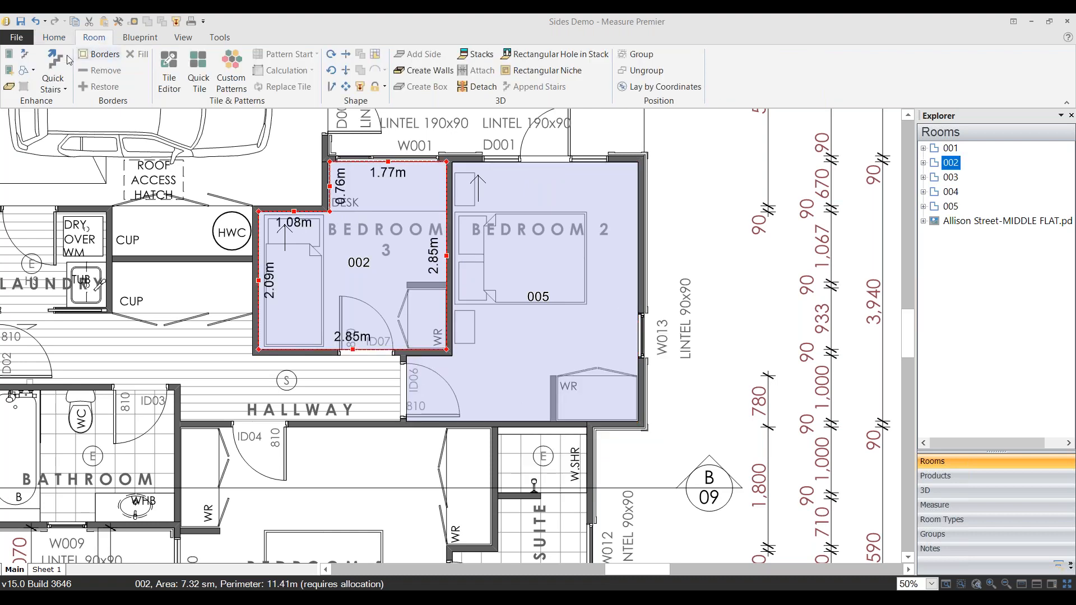
left_click(9, 71)
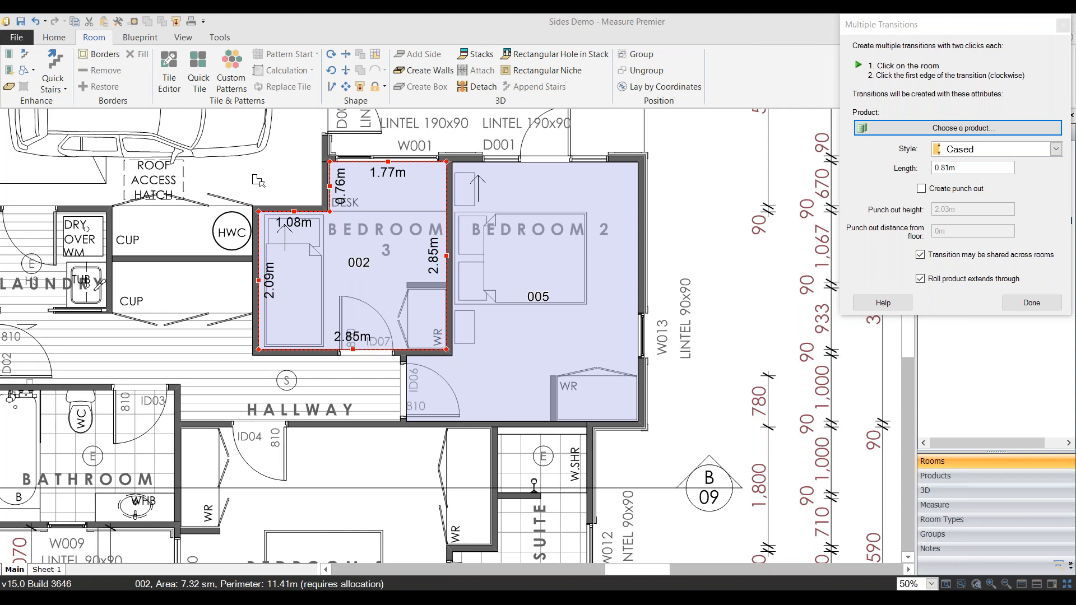
left_click(381, 218)
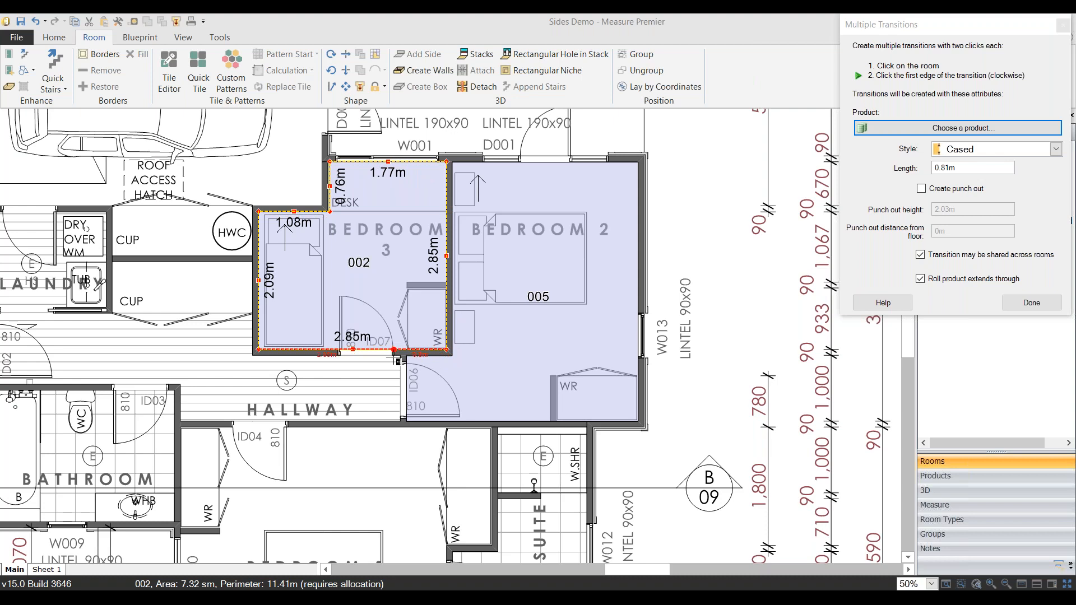
left_click(397, 360)
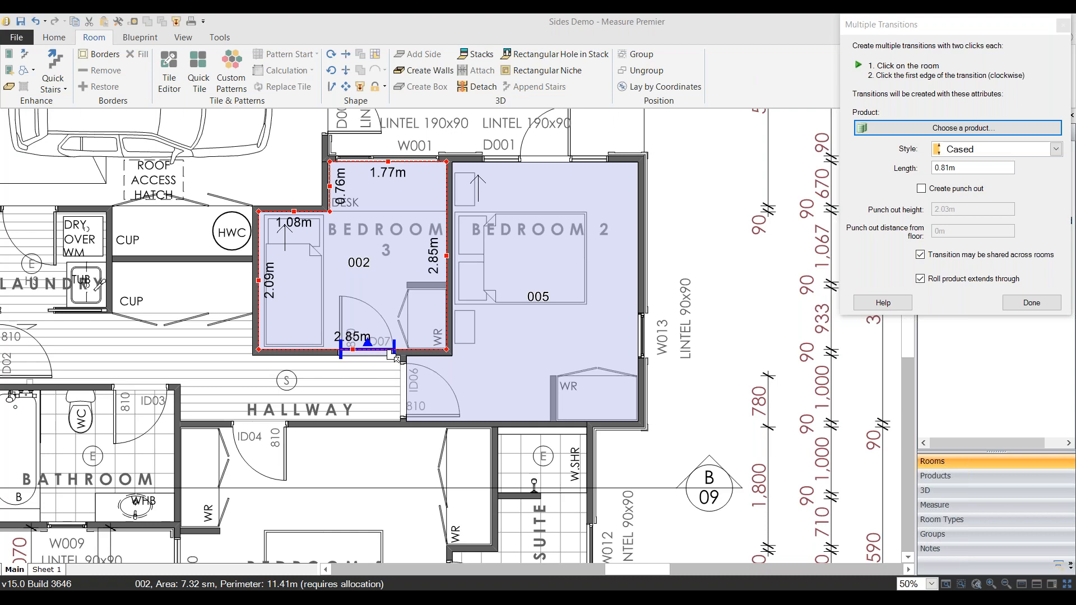
Step: Add 0.81 m cased transitions at Bedroom 2's exterior door and its hallway doorway, and finish placing transitions
left_click(563, 203)
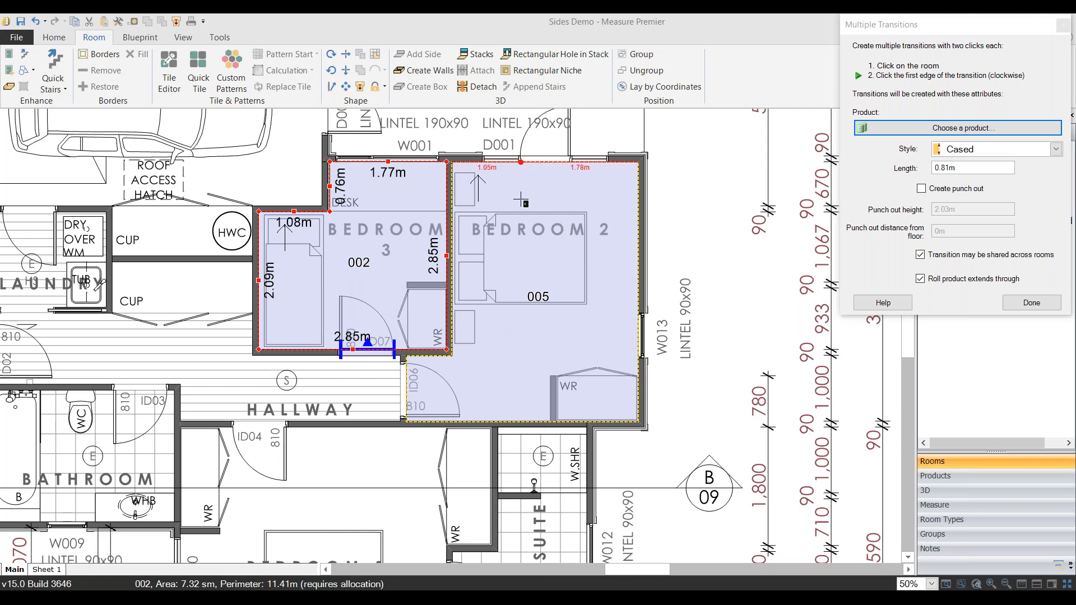
left_click(522, 200)
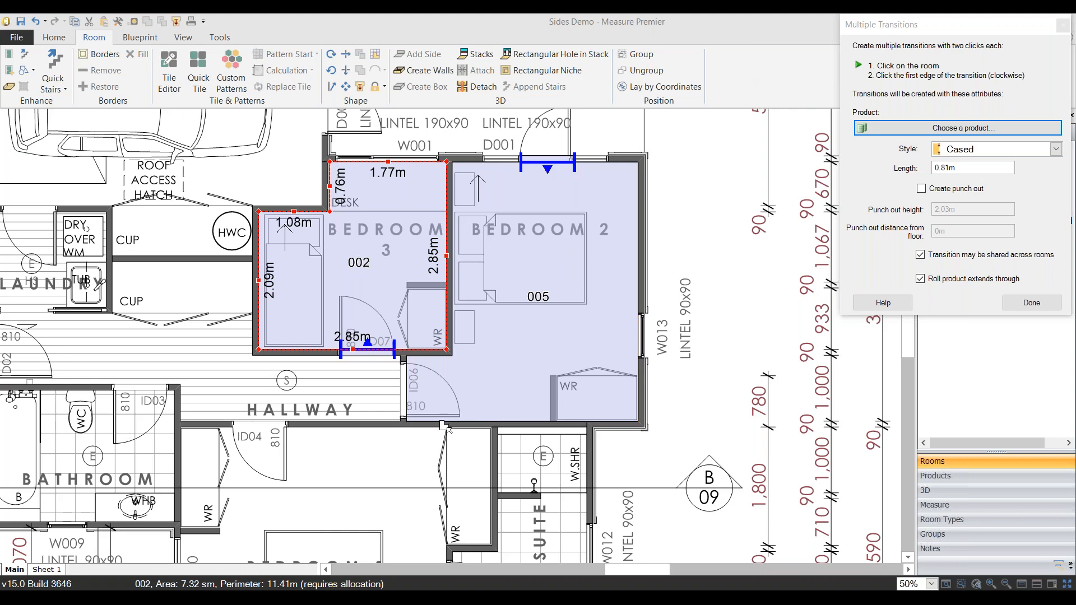
left_click(452, 402)
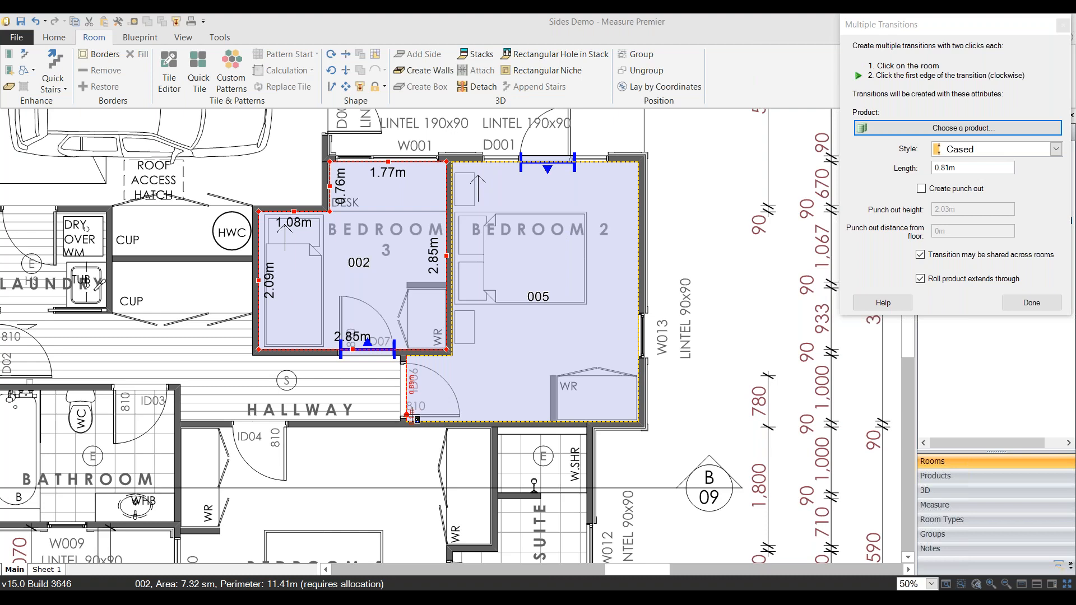
left_click(410, 416)
key("Escape")
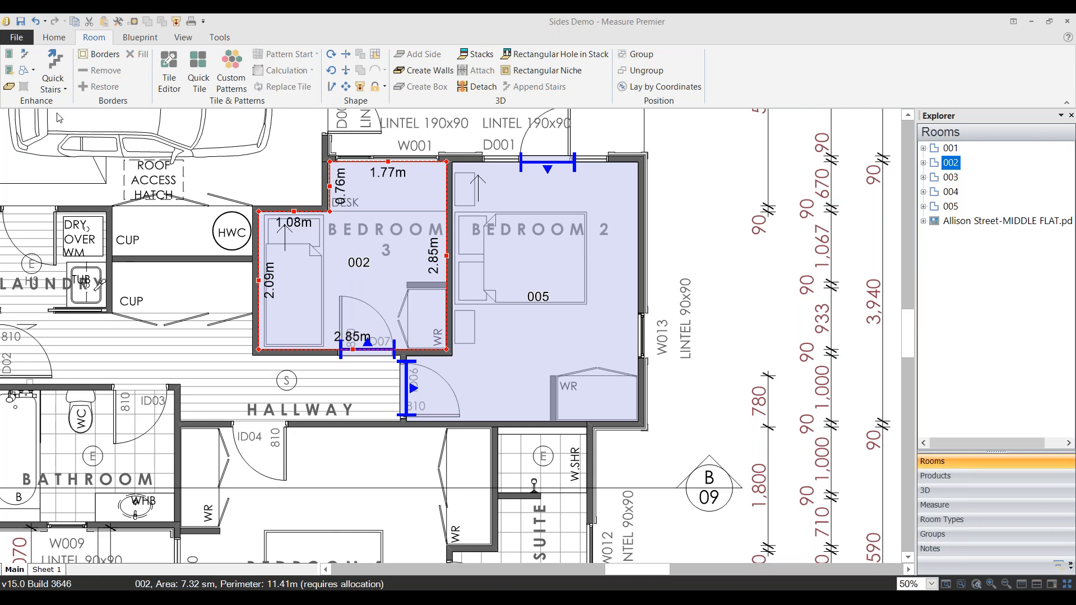
Step: Place an L-shaped quick staircase with a winder corner in the empty area beside the floor plan, under the pink room
left_click(59, 73)
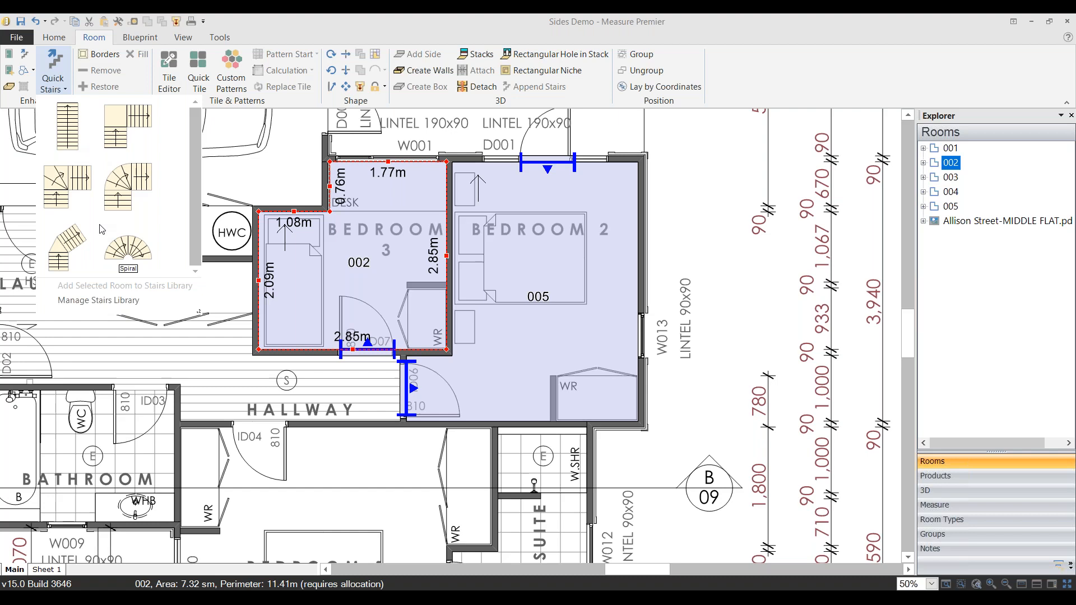
left_click(63, 191)
left_click(63, 191)
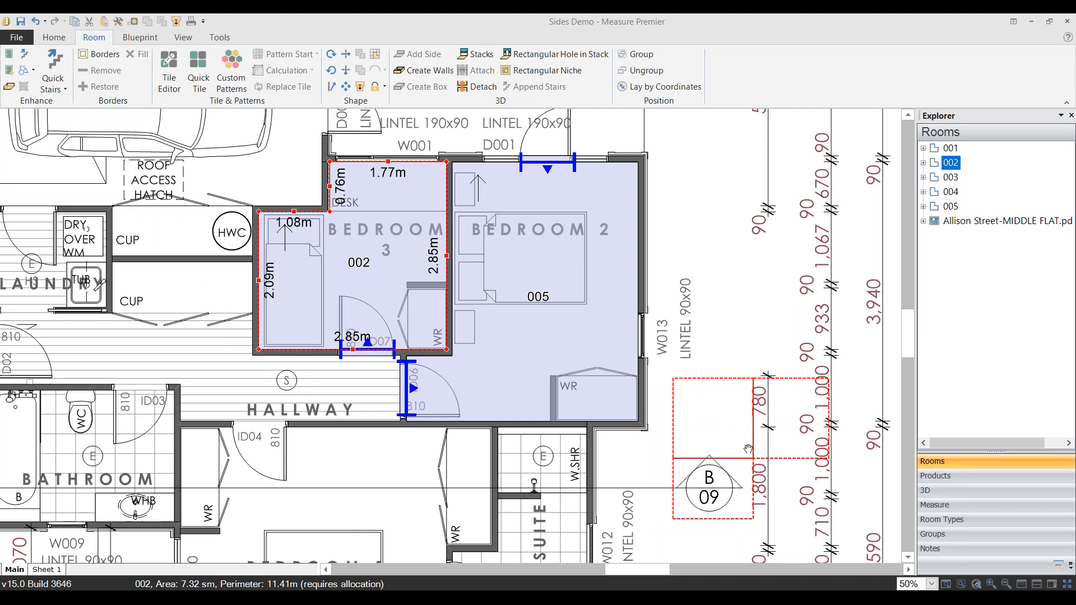
scroll(702, 457, "right", 10)
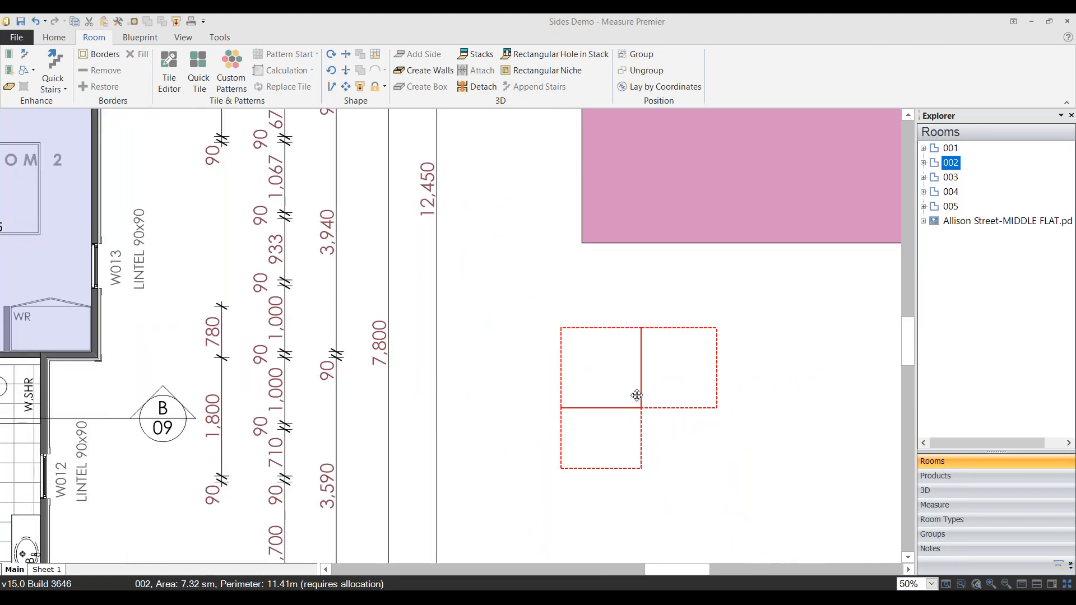
left_click(636, 394)
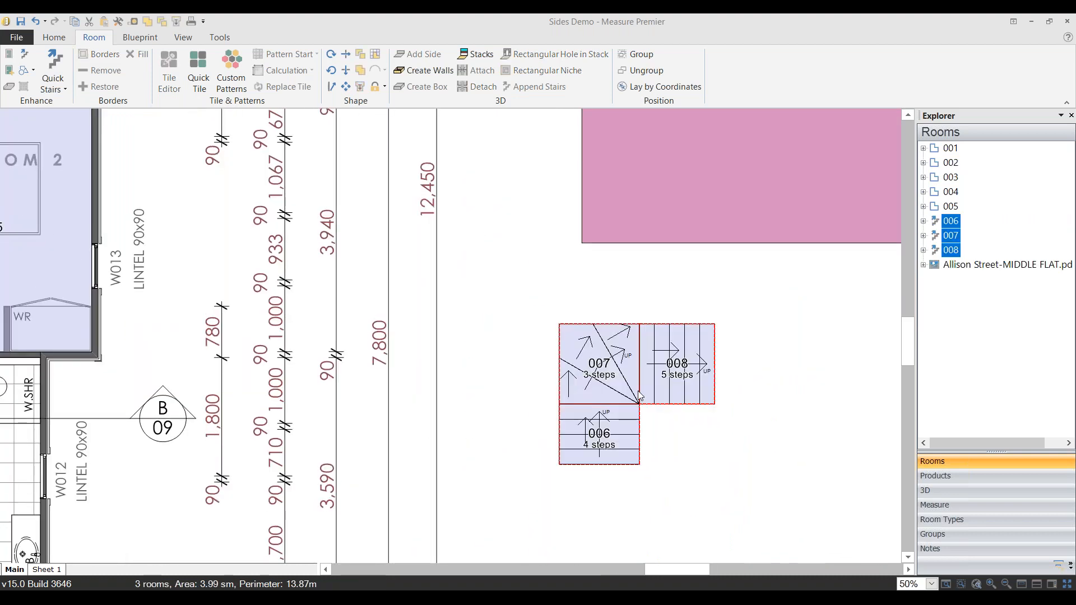
scroll(639, 395, "up", 3)
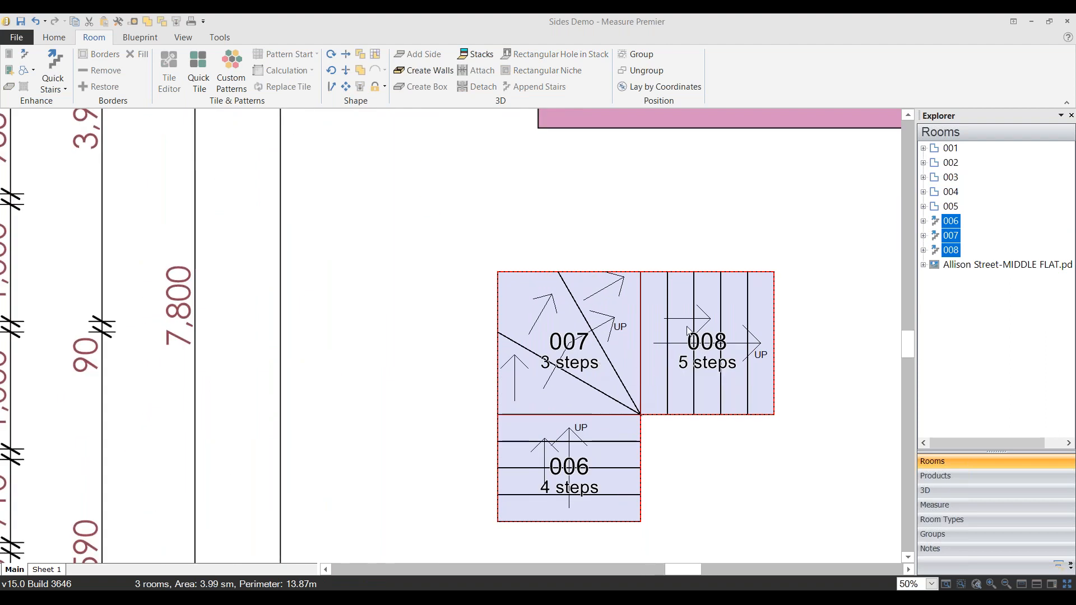
left_click(583, 233)
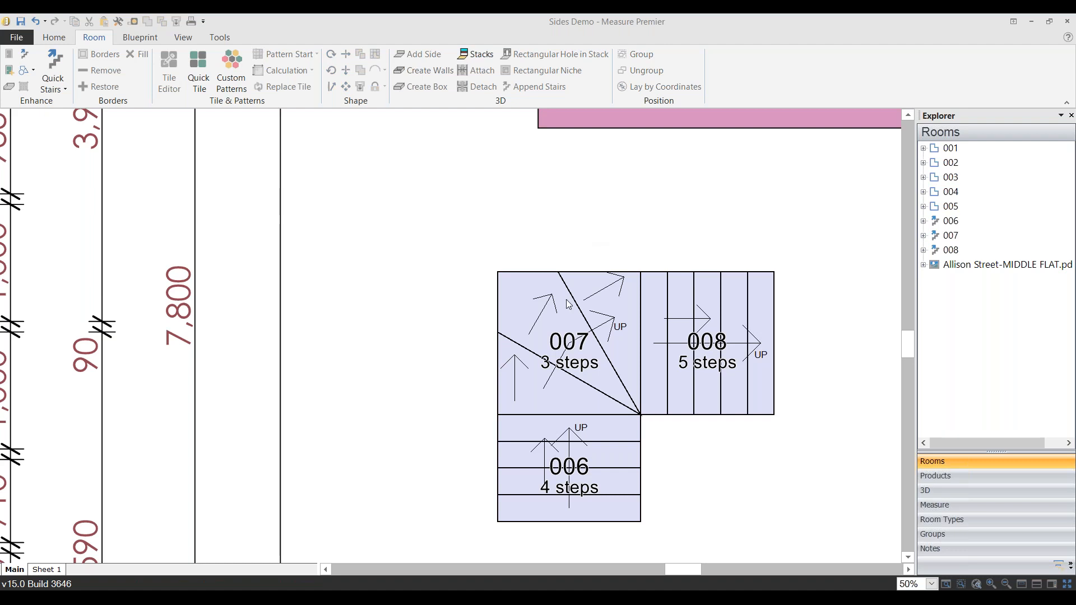
Step: Open the stairway settings of winder section 007, check its rectangular cuts option, and leave them without saving
left_click(583, 343)
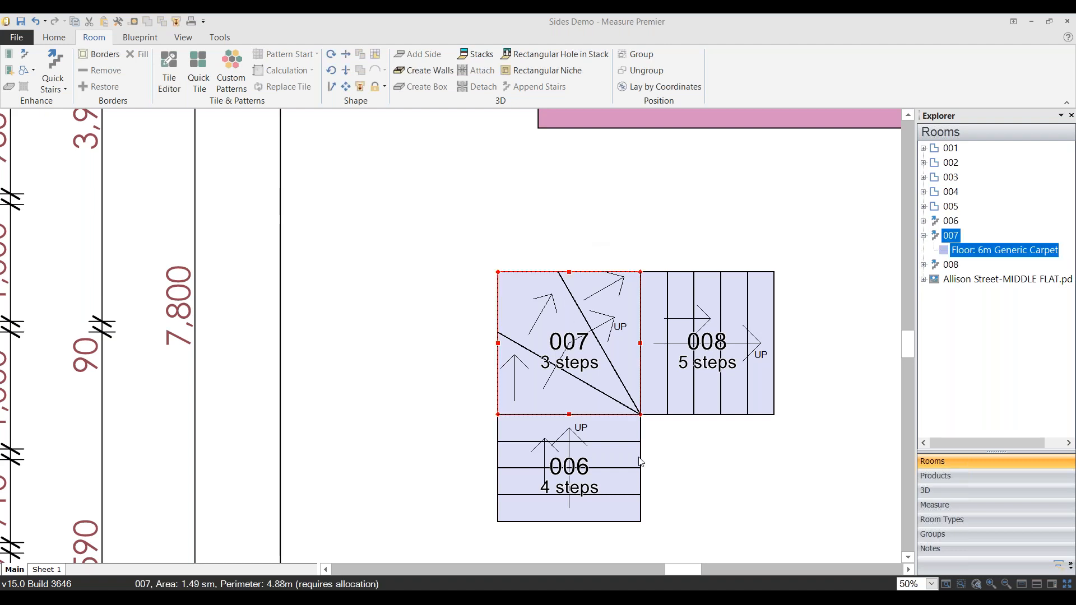
double_click(580, 354)
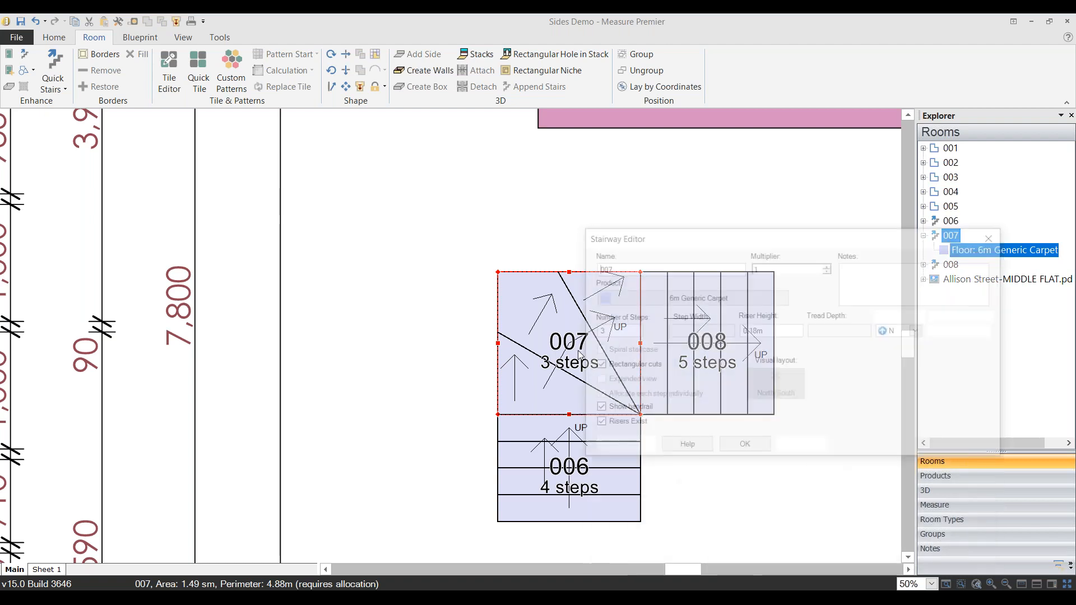
left_click_drag(696, 235, 177, 171)
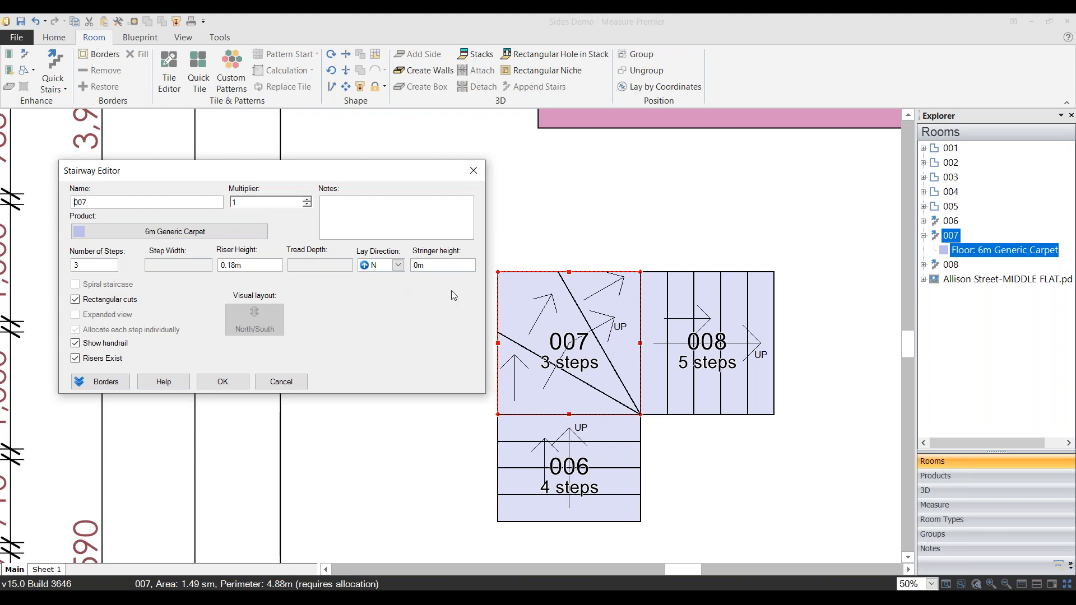
left_click(75, 301)
left_click(281, 387)
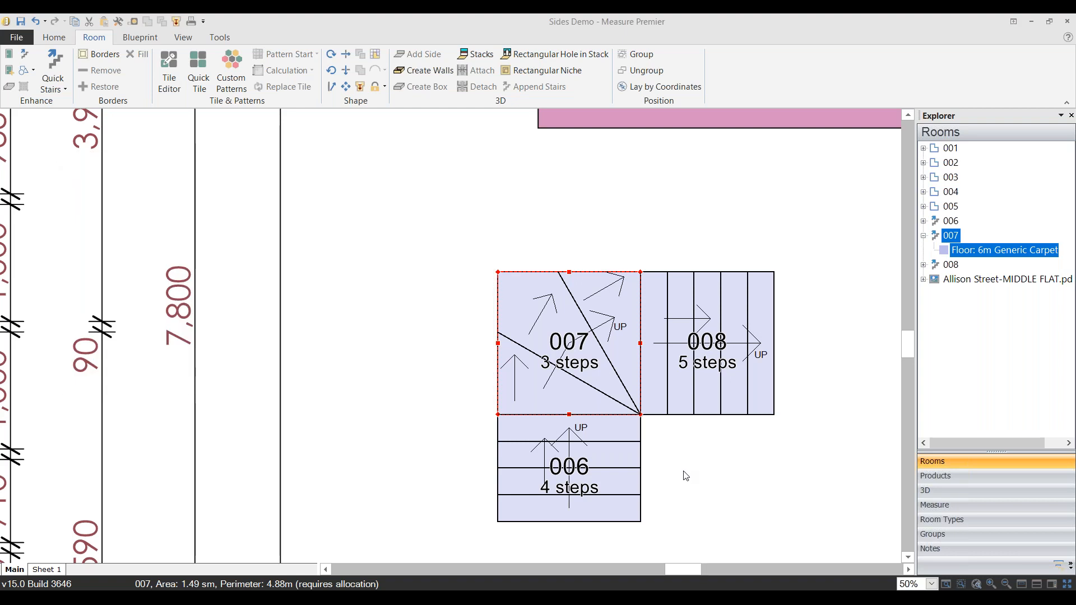
Step: Set the step width of lower straight flight 006 to 1 m
left_click_drag(674, 472, 631, 384)
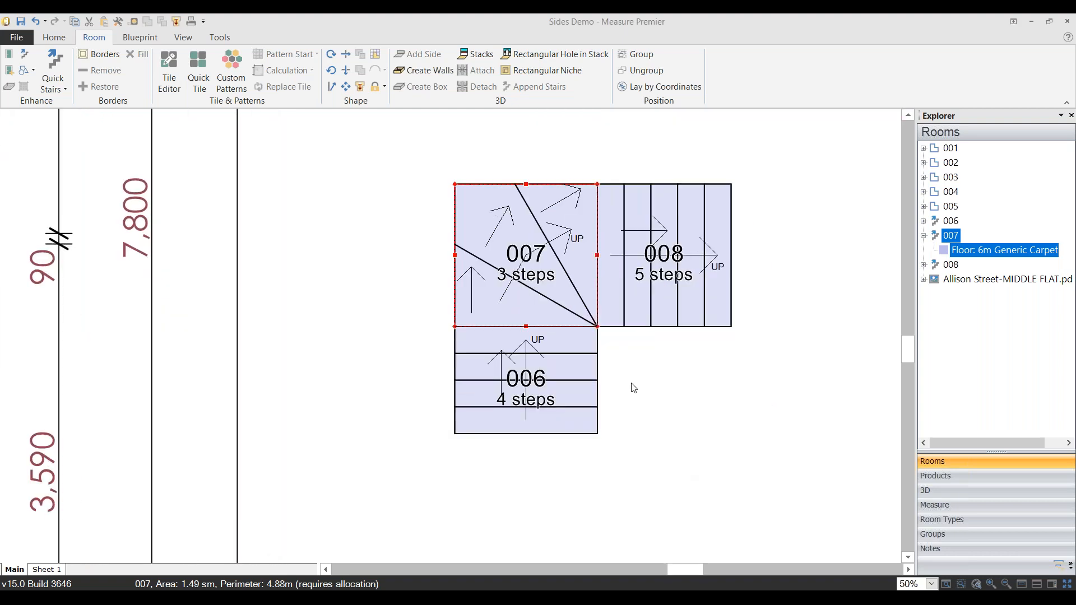
left_click(552, 368)
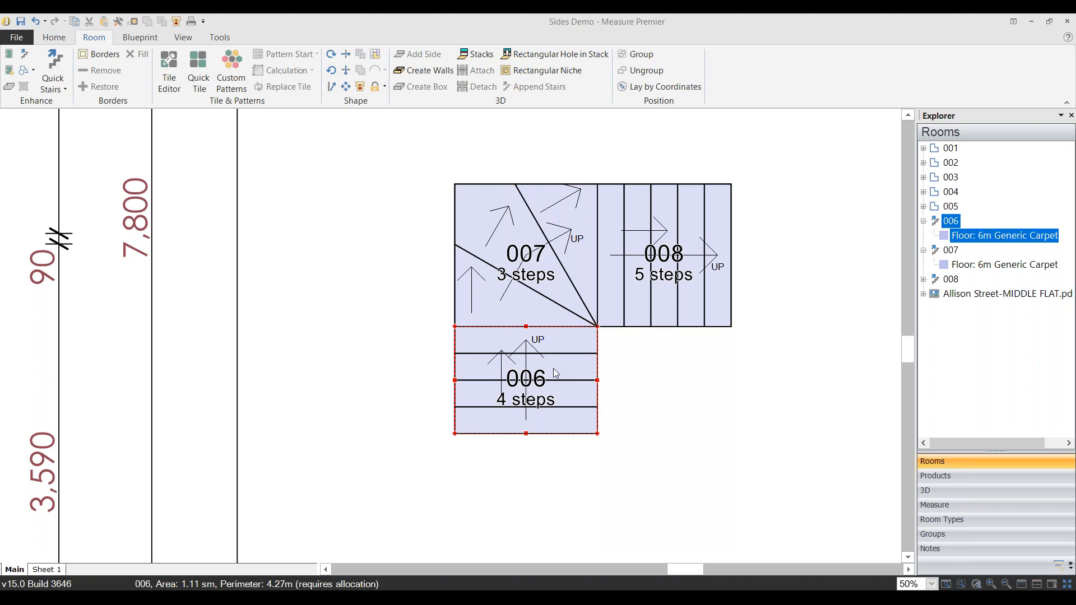
double_click(553, 368)
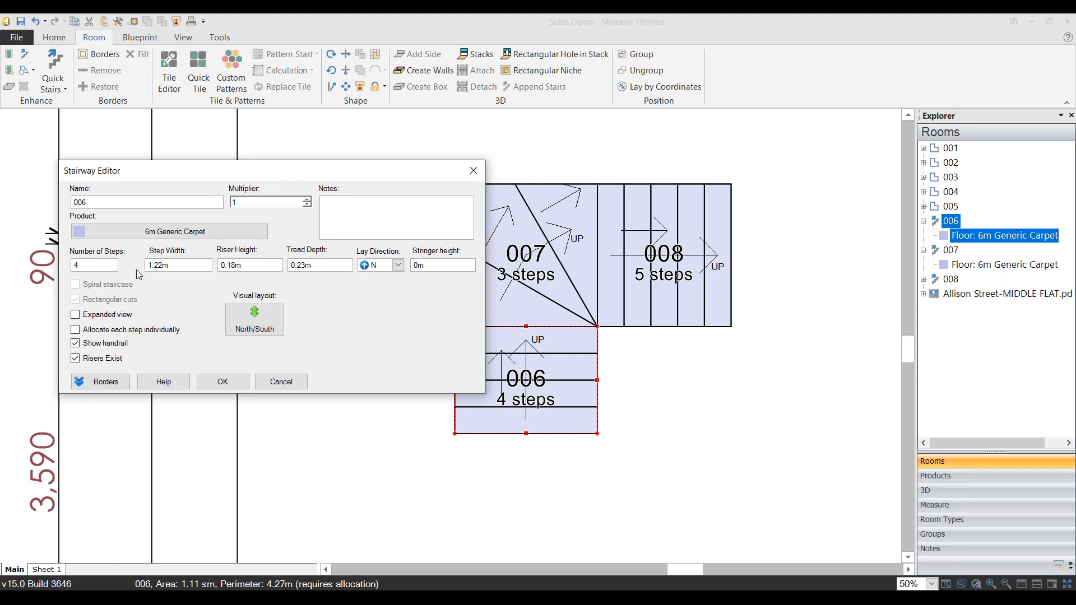
left_click_drag(169, 265, 100, 259)
type("1")
left_click(230, 383)
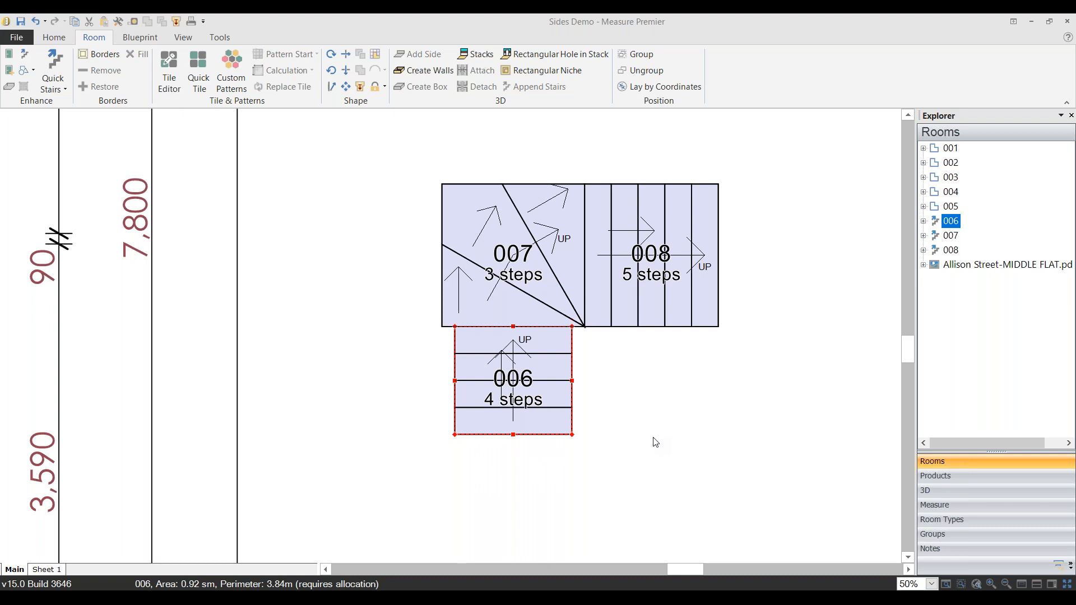
Step: Detach straight flight 008 from winder section 007 and move it away from the rest of the staircase
left_click(621, 273)
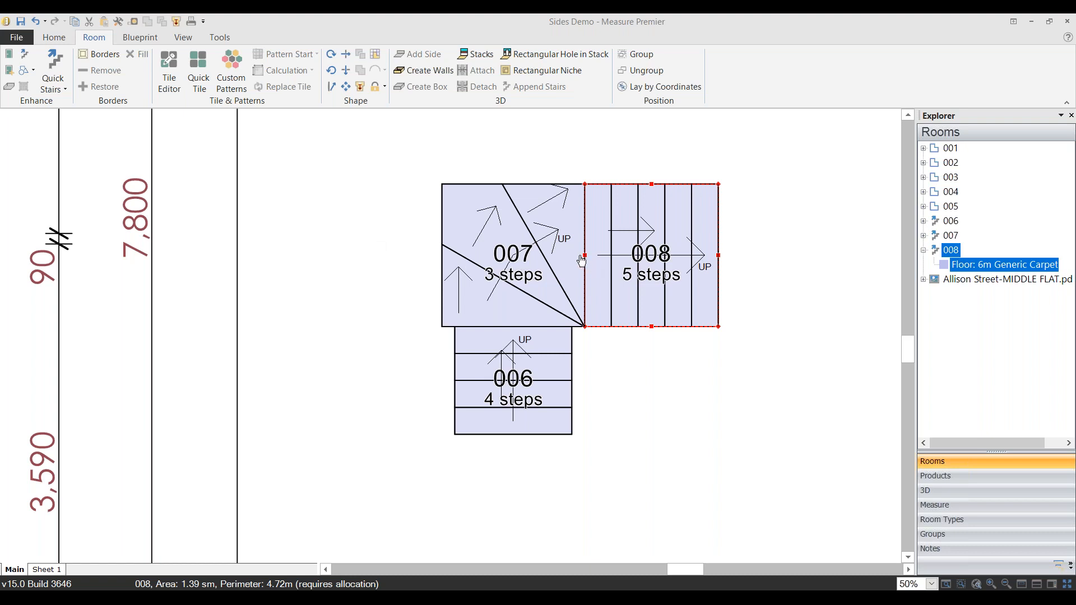
left_click(545, 247, "ctrl")
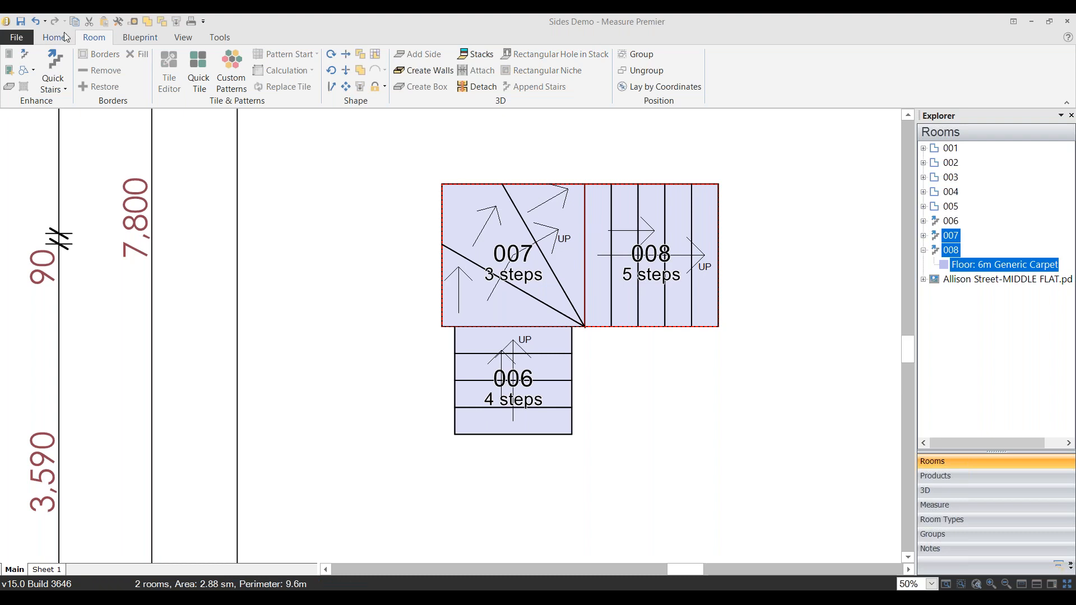
left_click(484, 89)
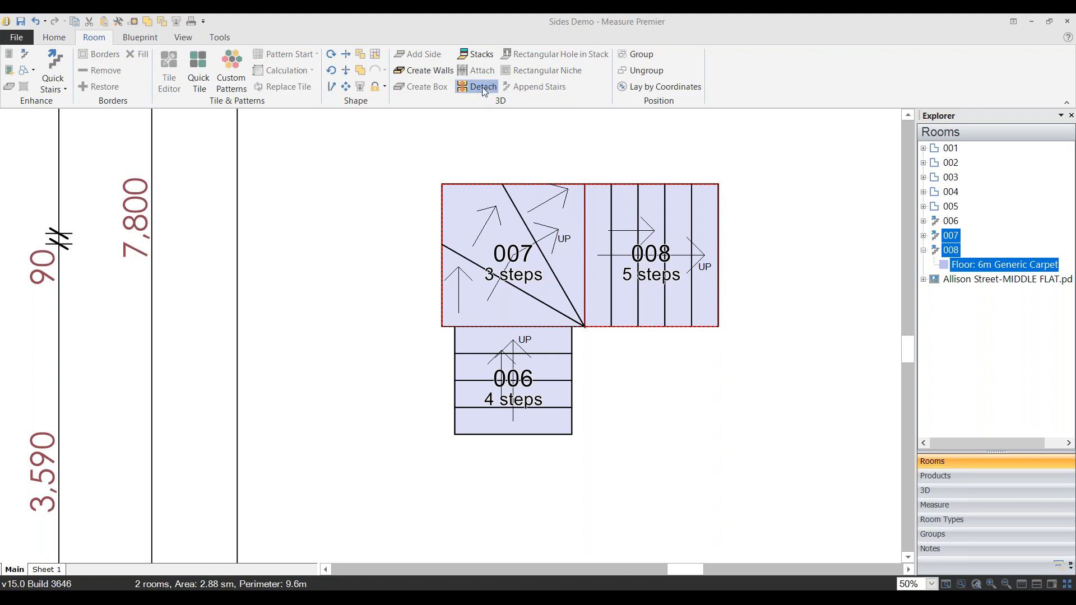
left_click(695, 315)
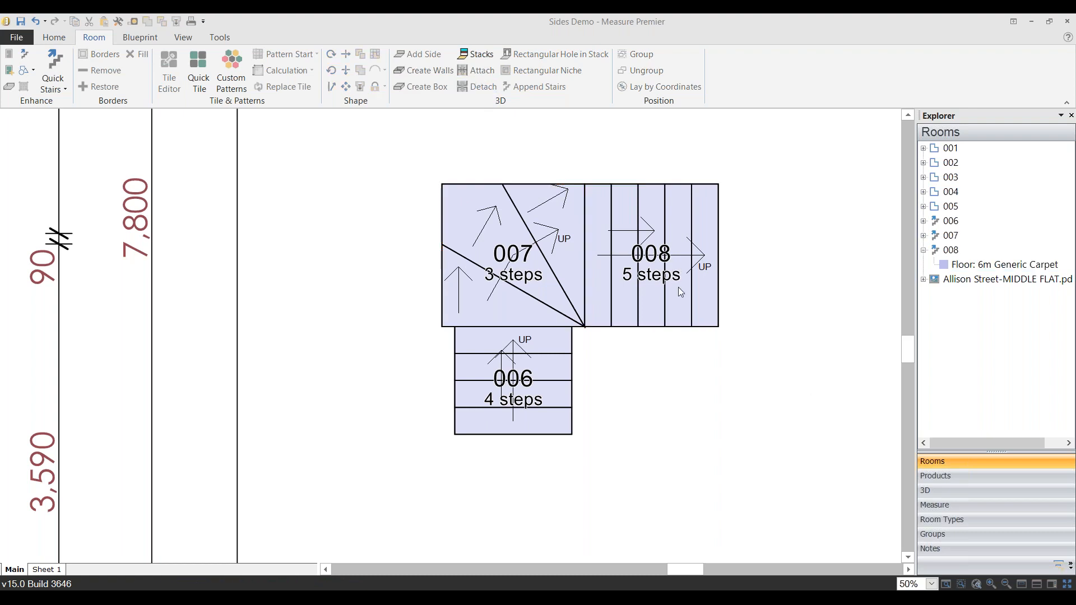
left_click_drag(675, 280, 776, 329)
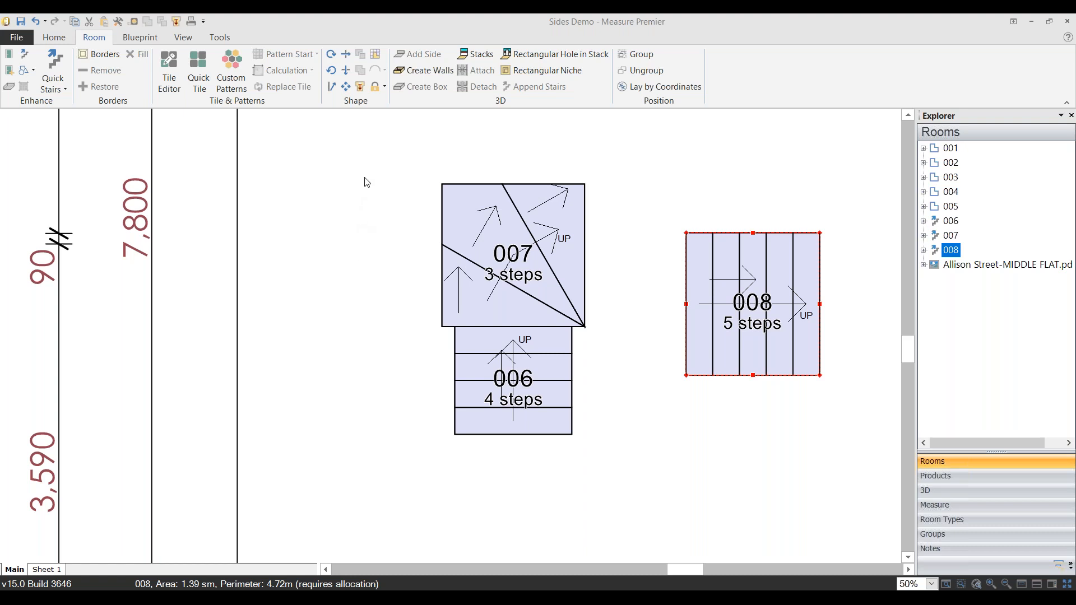
Step: Delete all three staircase sections, 006, 007 and 008
left_click_drag(378, 155, 846, 506)
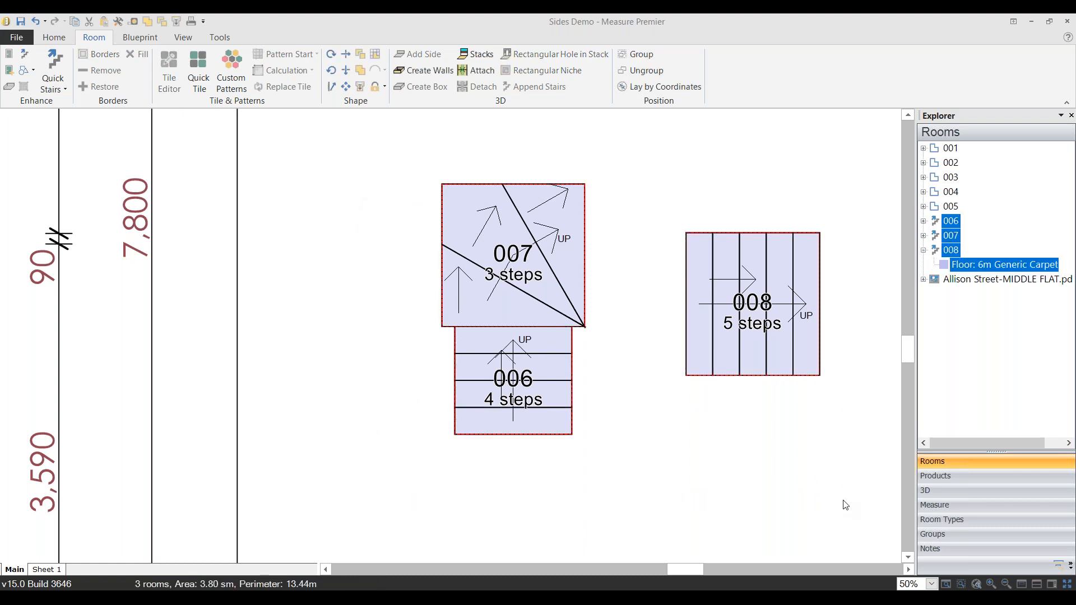
key("Delete")
Step: Add an inward-laid mitered border of Barry's Pick carpet, 0.15 m wide, around pink room 001
scroll(465, 402, "down", 2)
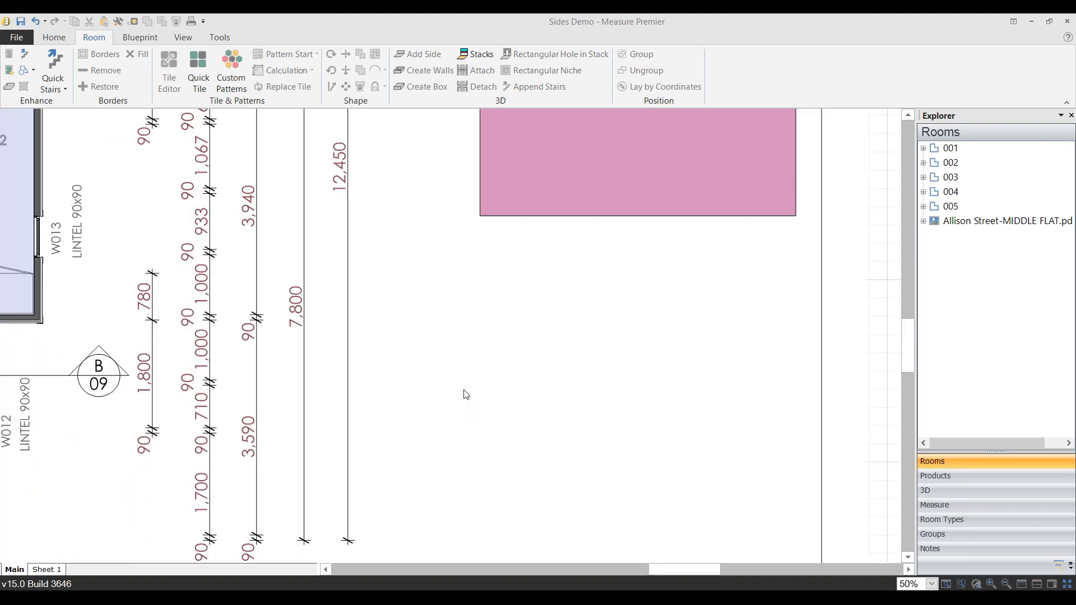
scroll(465, 395, "down", 3)
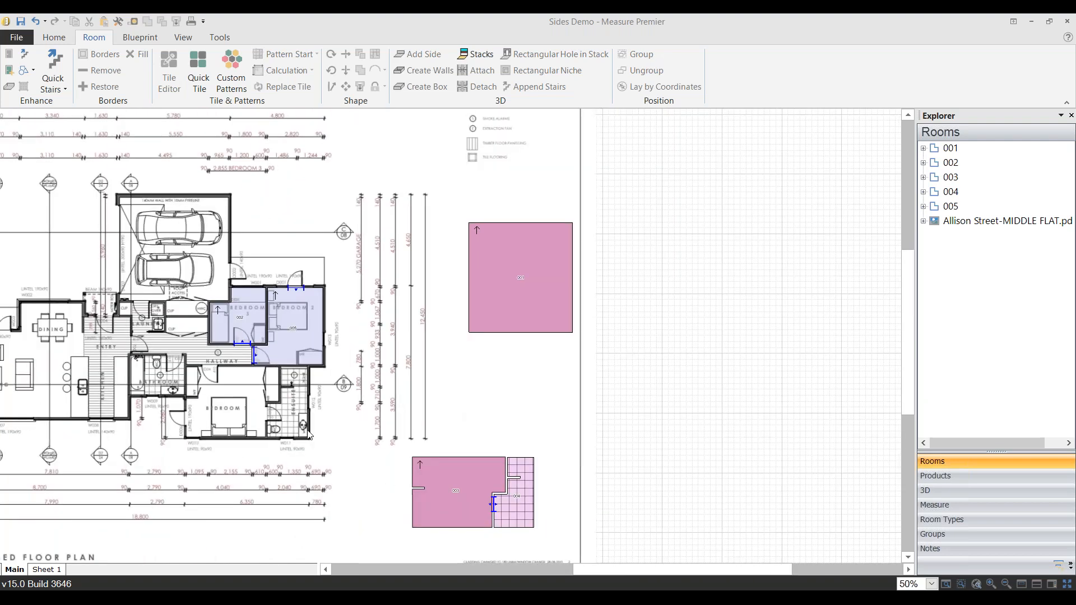
left_click(516, 273)
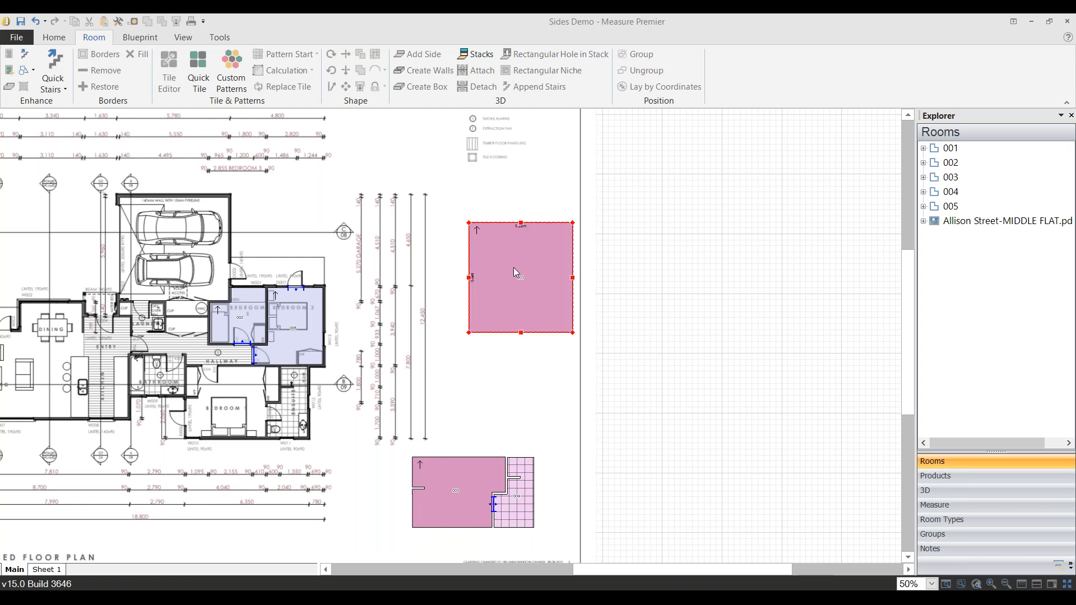
scroll(521, 267, "up", 1)
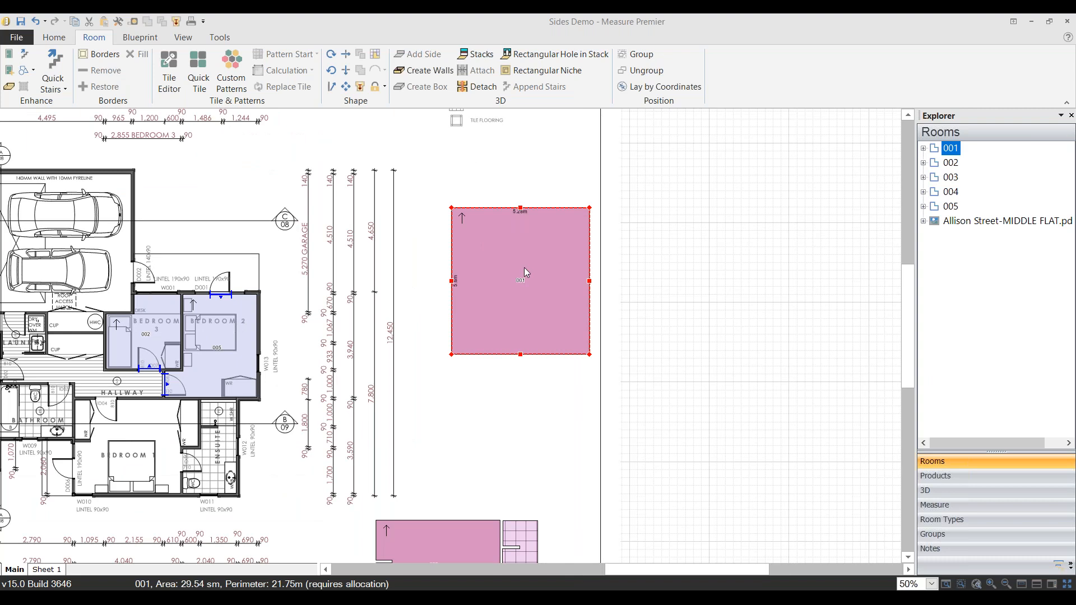
left_click_drag(534, 275, 464, 283)
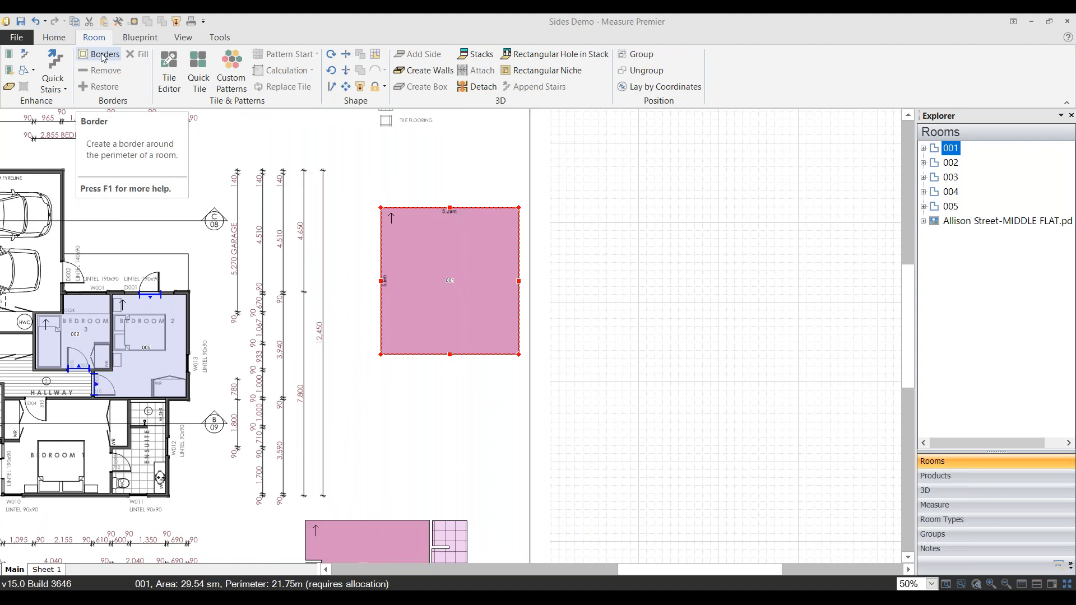
right_click(419, 241)
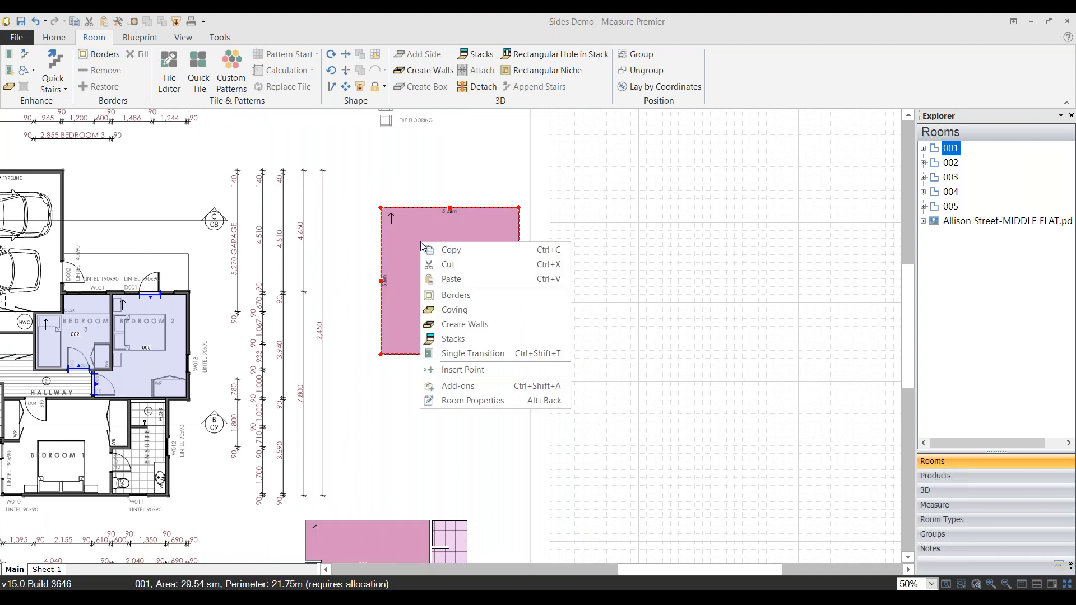
left_click(462, 300)
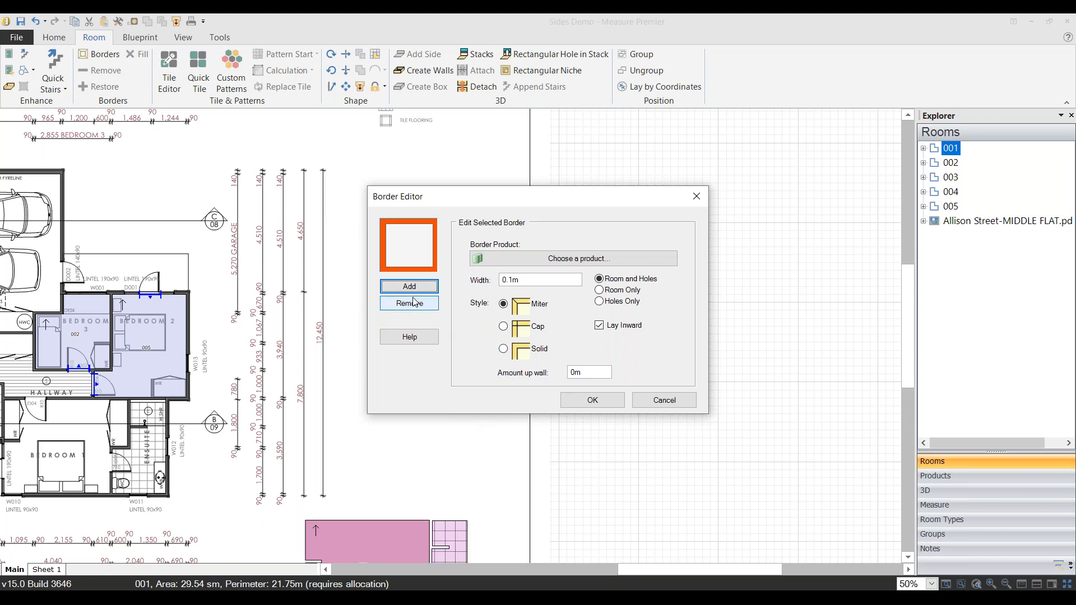
left_click(577, 258)
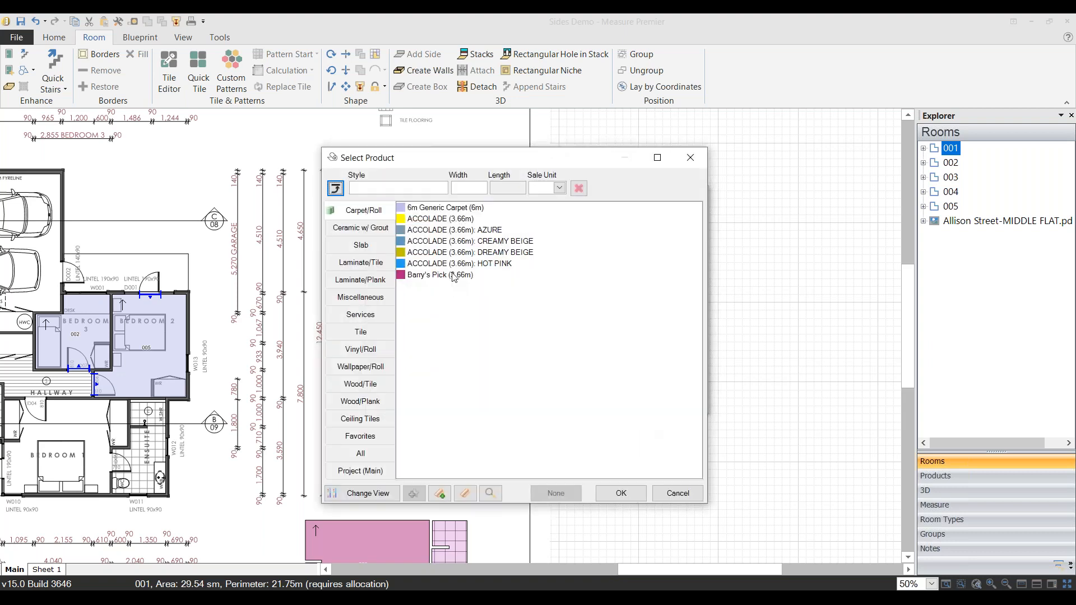
left_click(615, 494)
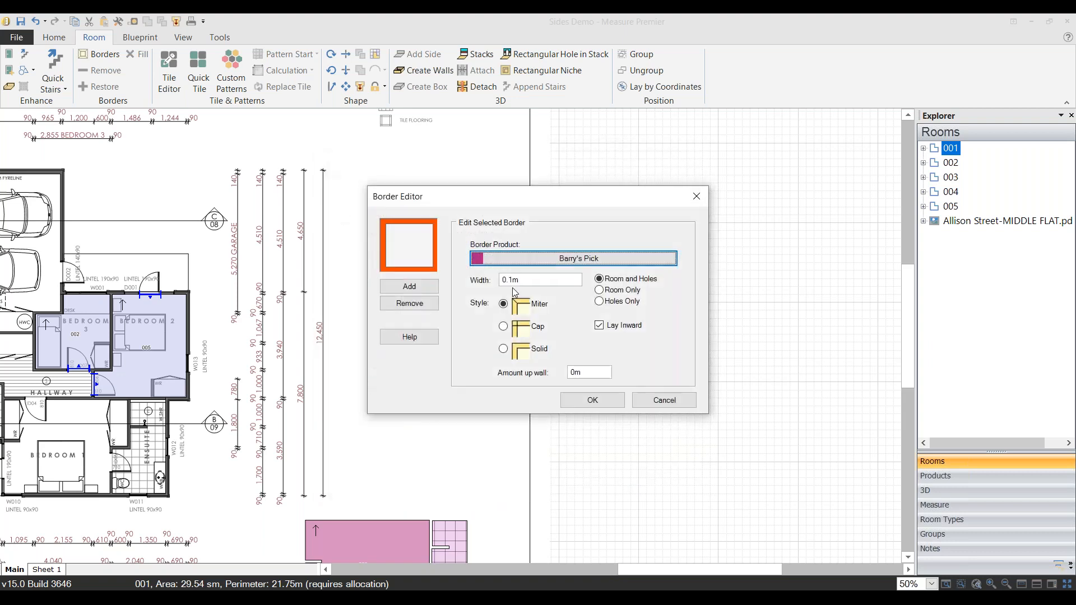
left_click_drag(468, 280, 440, 280)
key("BackSpace")
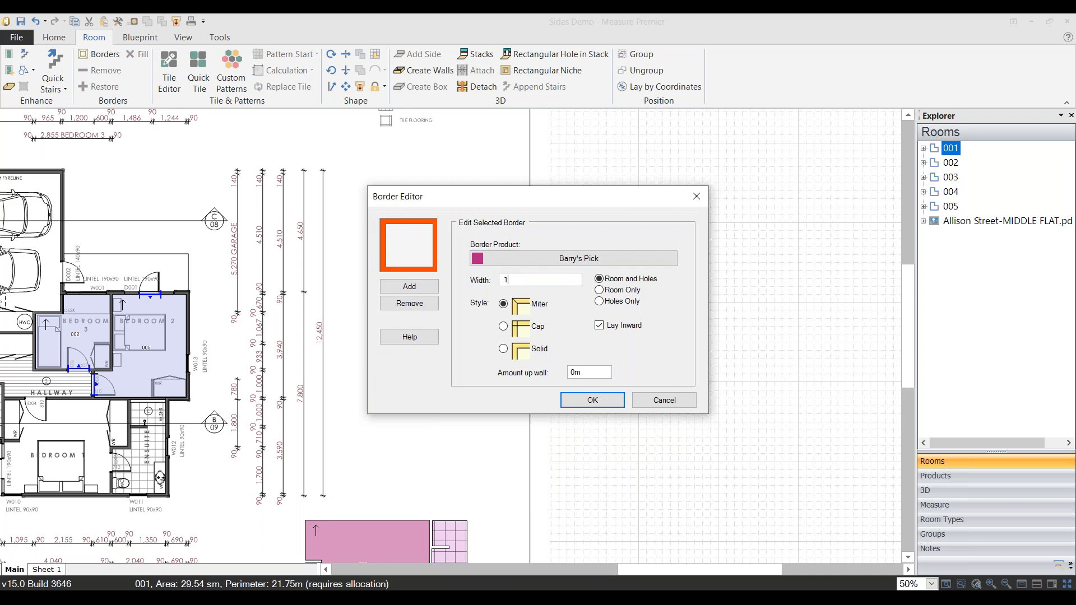
left_click(598, 401)
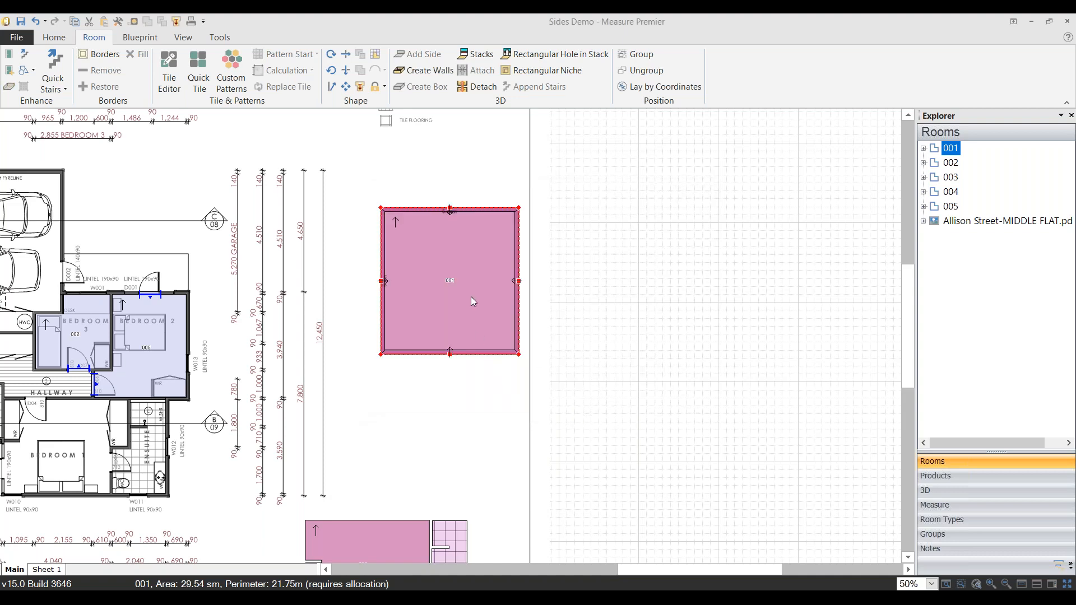
Step: Add a second mitered border inside room 001's carpet border, using ECO-WALK 14.6MM TIMBER: BLACKBUTT at 0.15 m wide
scroll(470, 297, "up", 2)
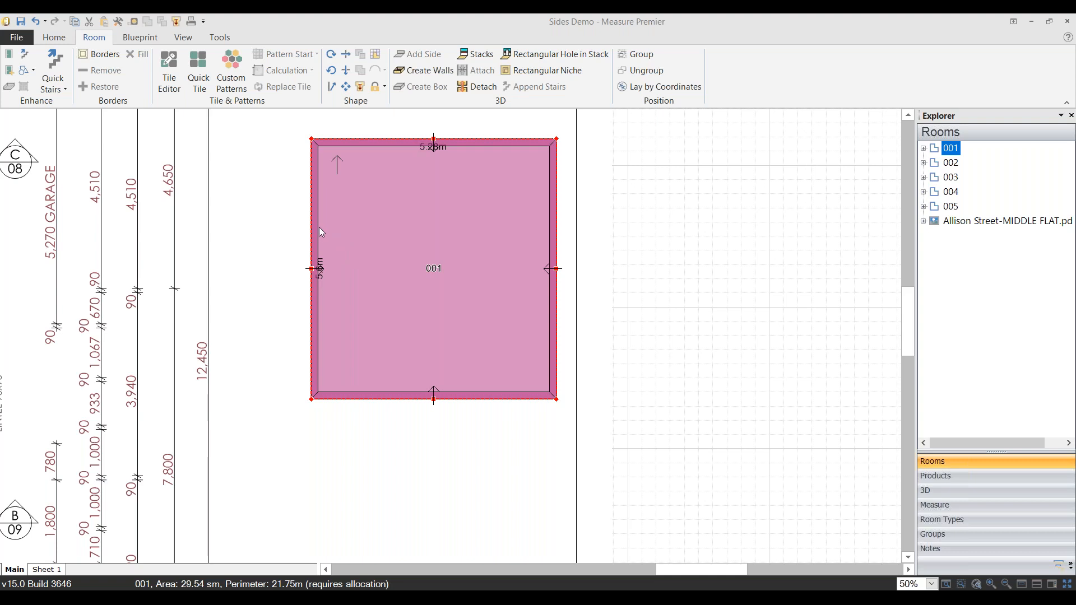
right_click(425, 248)
left_click(457, 305)
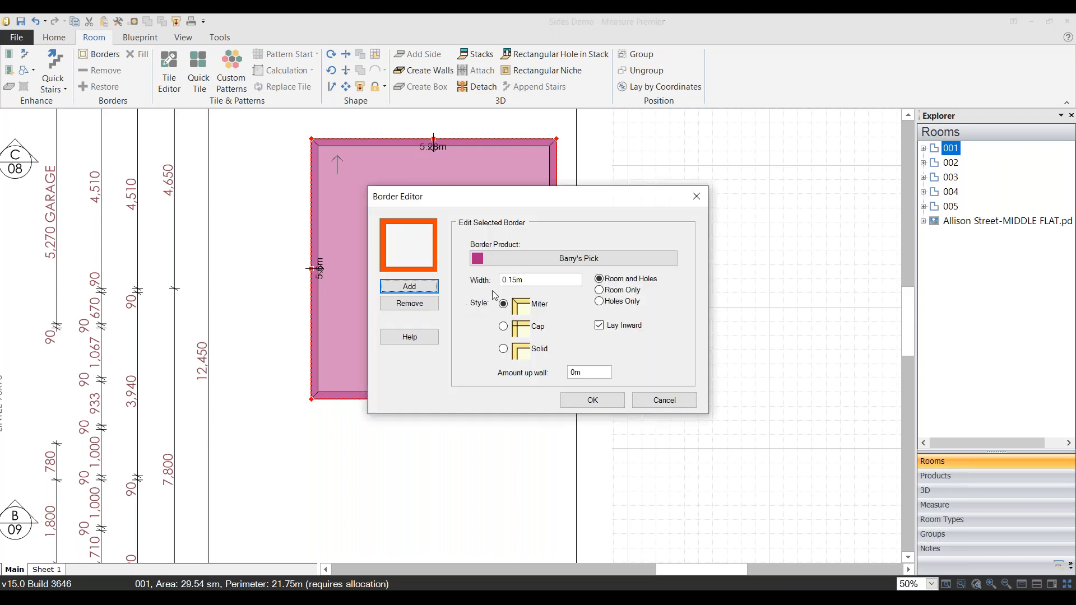
left_click(422, 289)
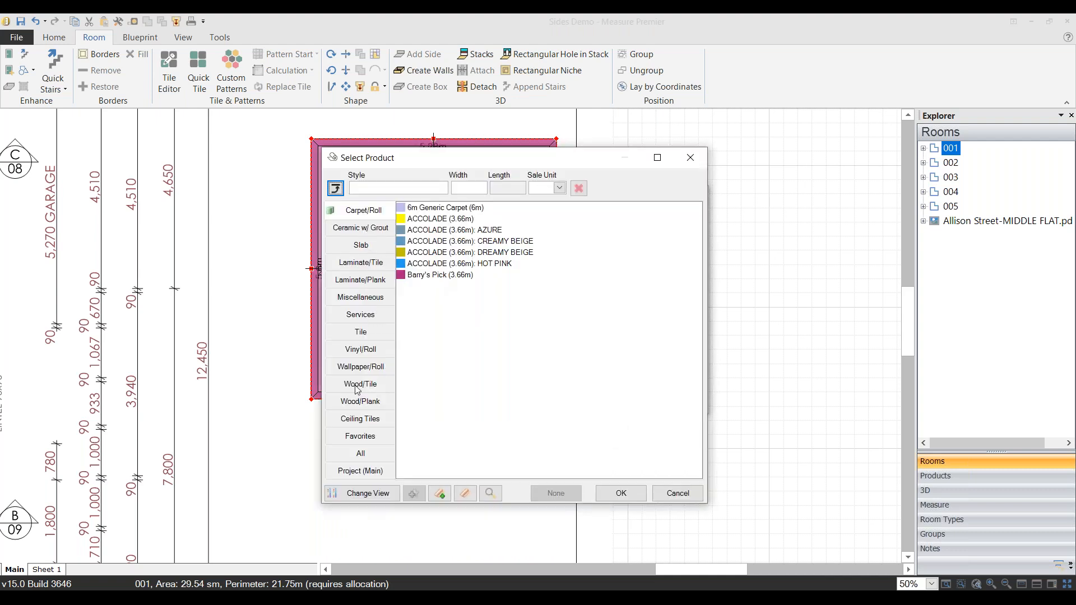
left_click(360, 401)
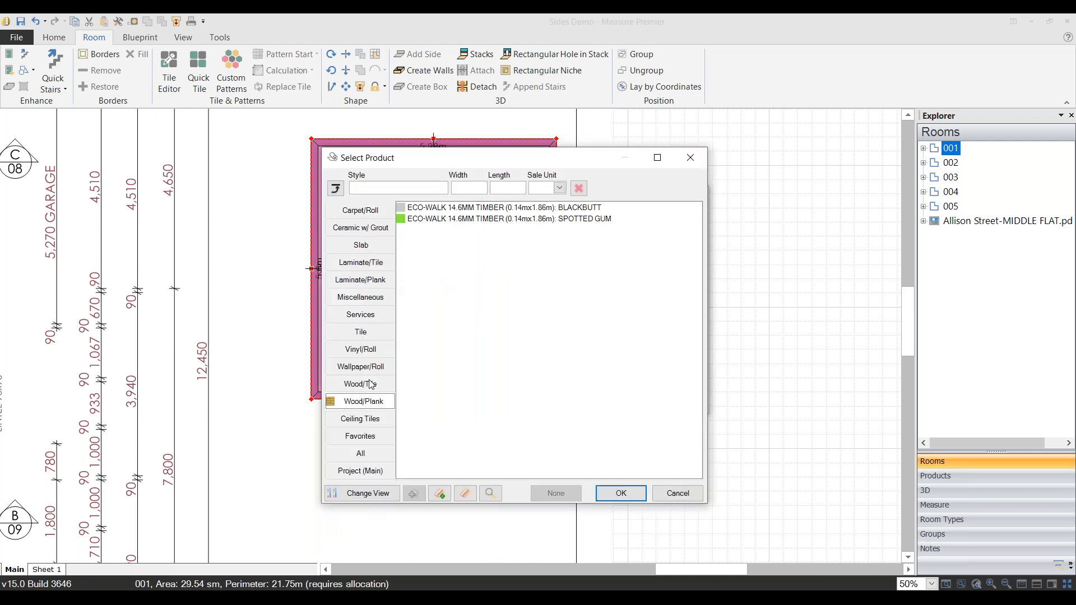
left_click(454, 209)
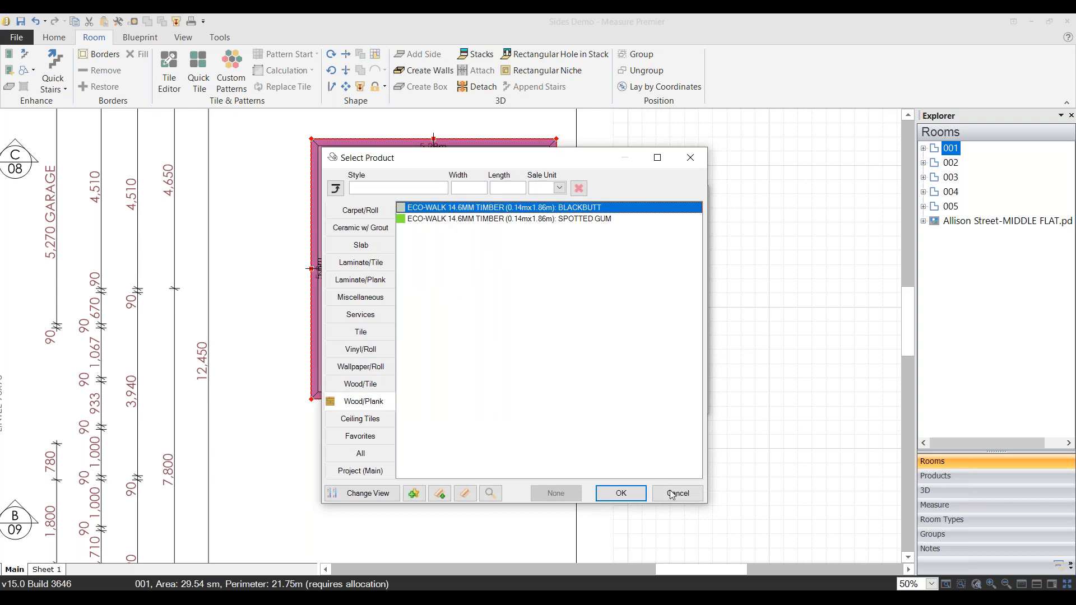
left_click(625, 495)
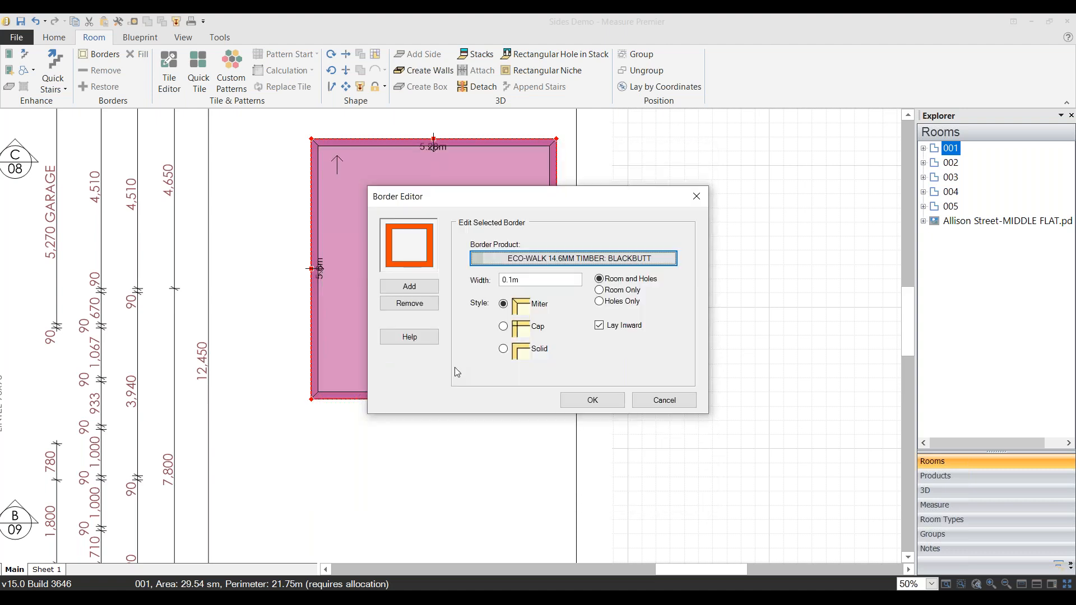
left_click(512, 279)
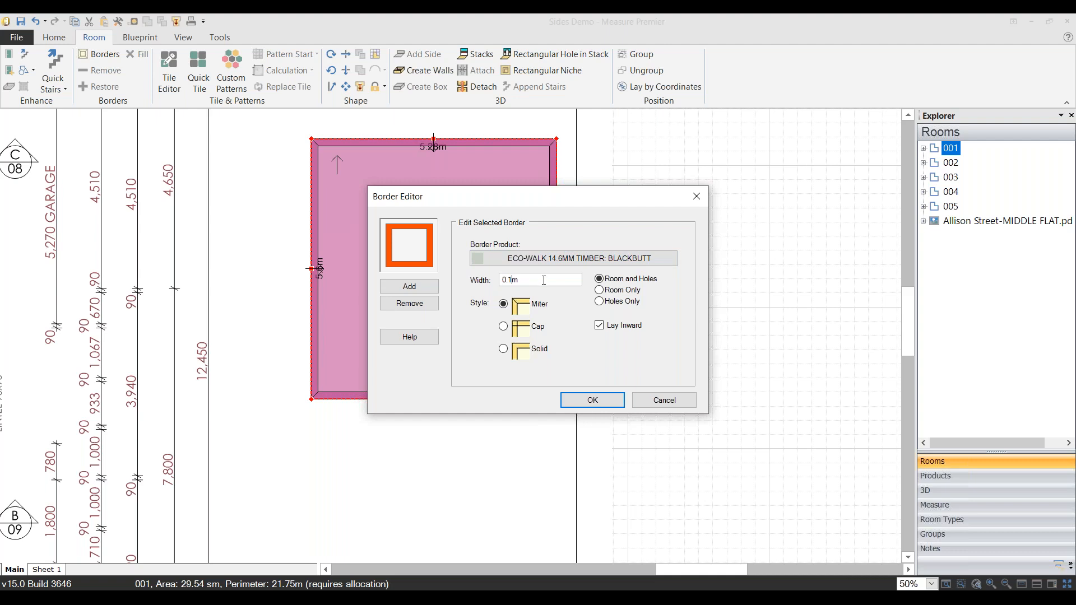
type("4")
key("BackSpace")
left_click(584, 399)
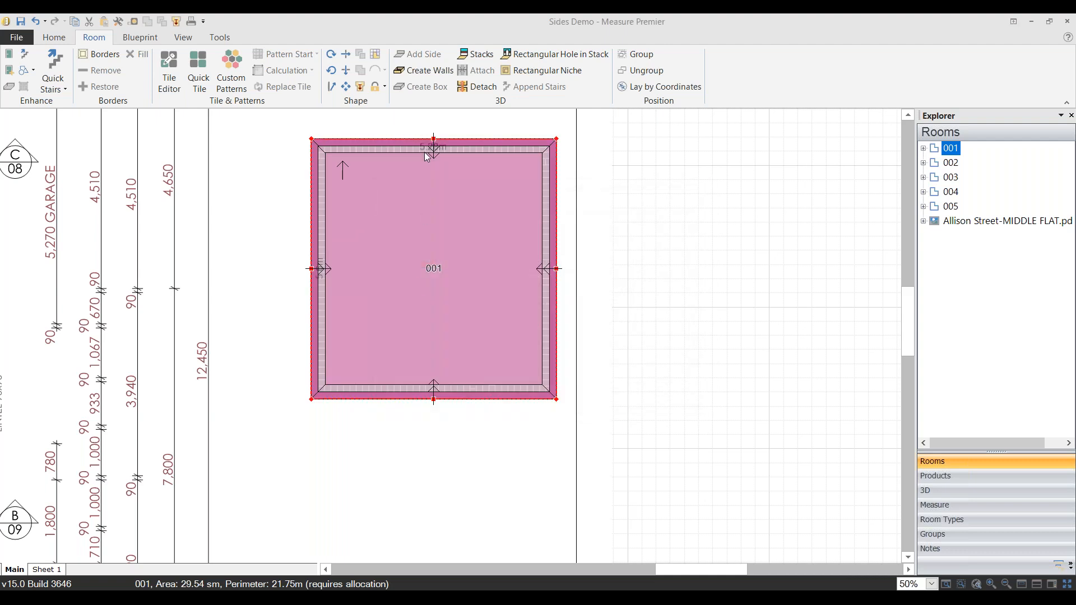
Step: Set the laying direction of the timber border along room 001's upper side to W
scroll(432, 153, "up", 2)
left_click(348, 146)
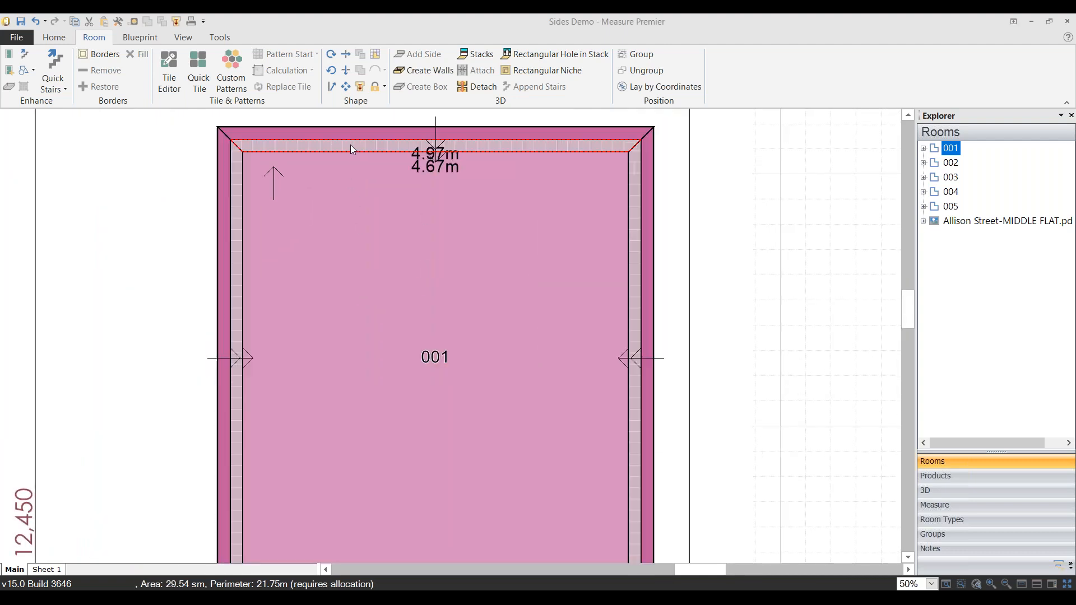
left_click(51, 38)
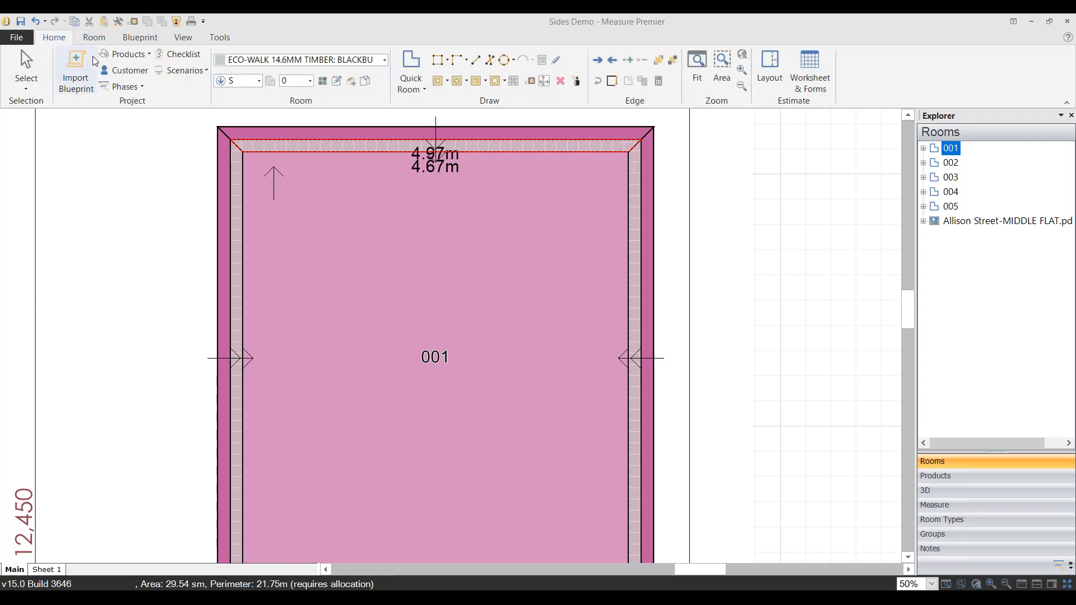
left_click(259, 81)
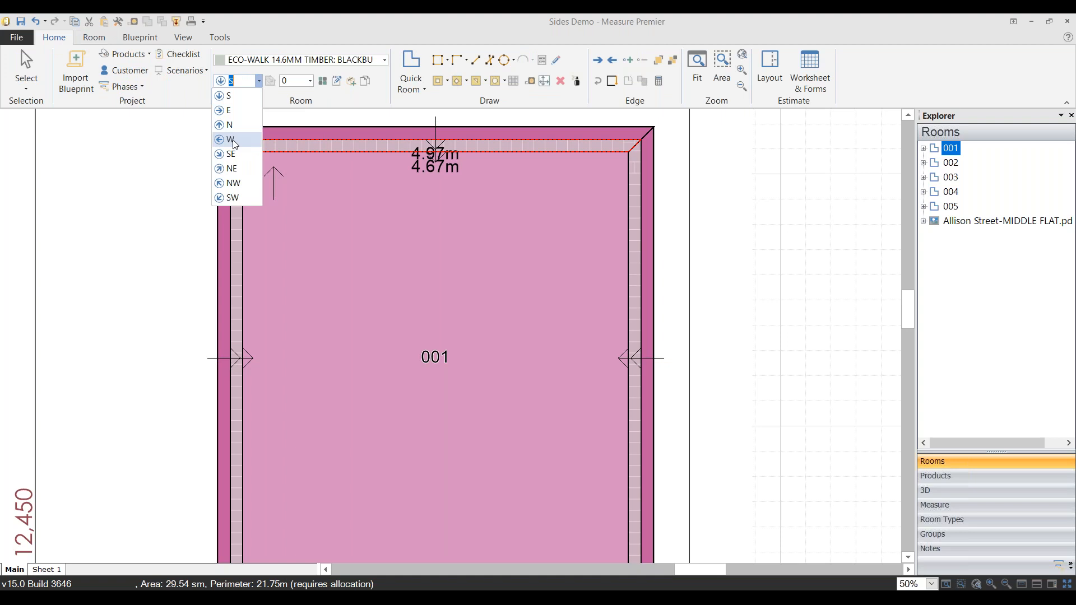
left_click(229, 140)
Step: Set the laying direction of the timber border along room 001's left side to S
left_click(241, 234)
left_click(242, 234)
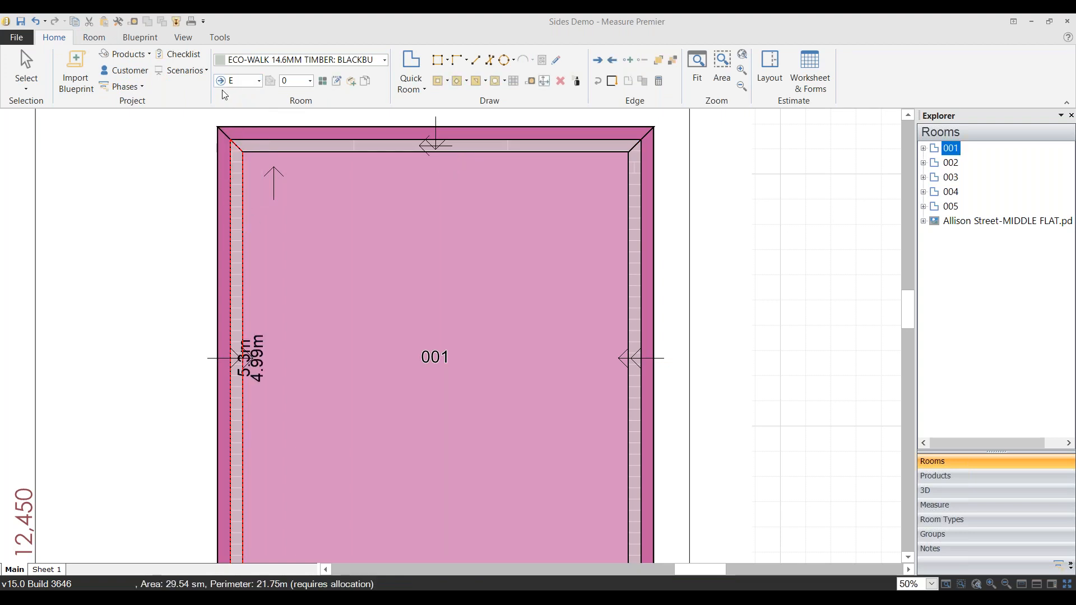
left_click(259, 81)
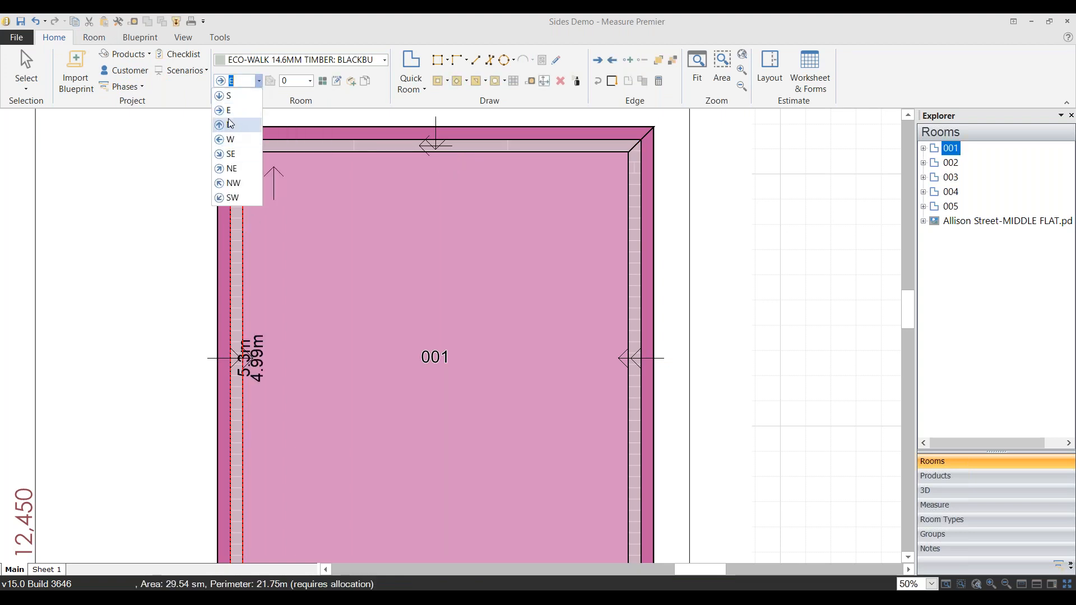
left_click(229, 96)
Step: Set the laying direction of the timber border along room 001's lower side to E
scroll(466, 442, "down", 2)
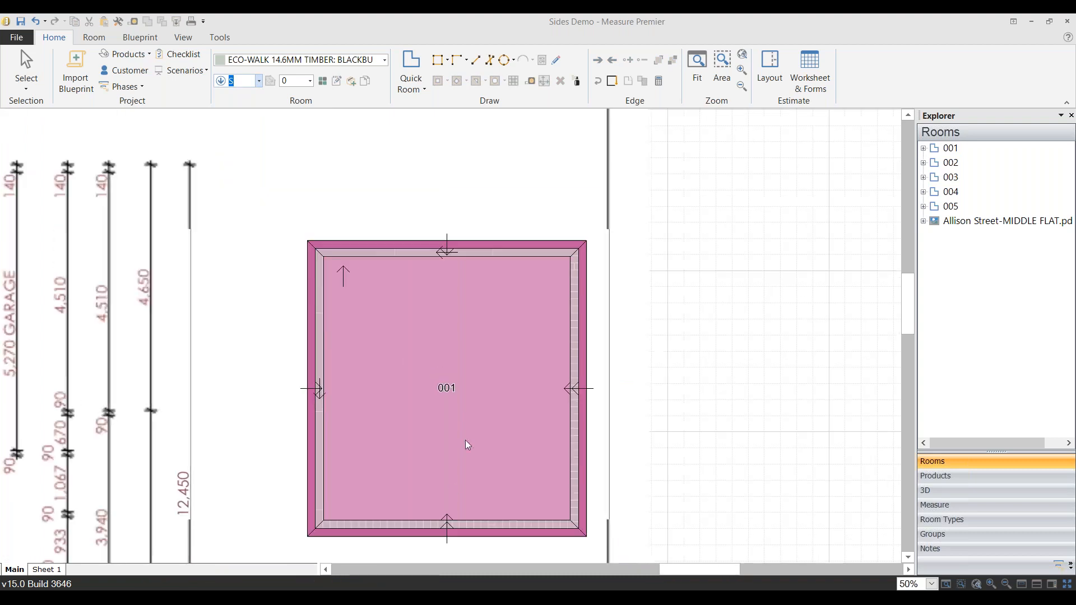
left_click(463, 514)
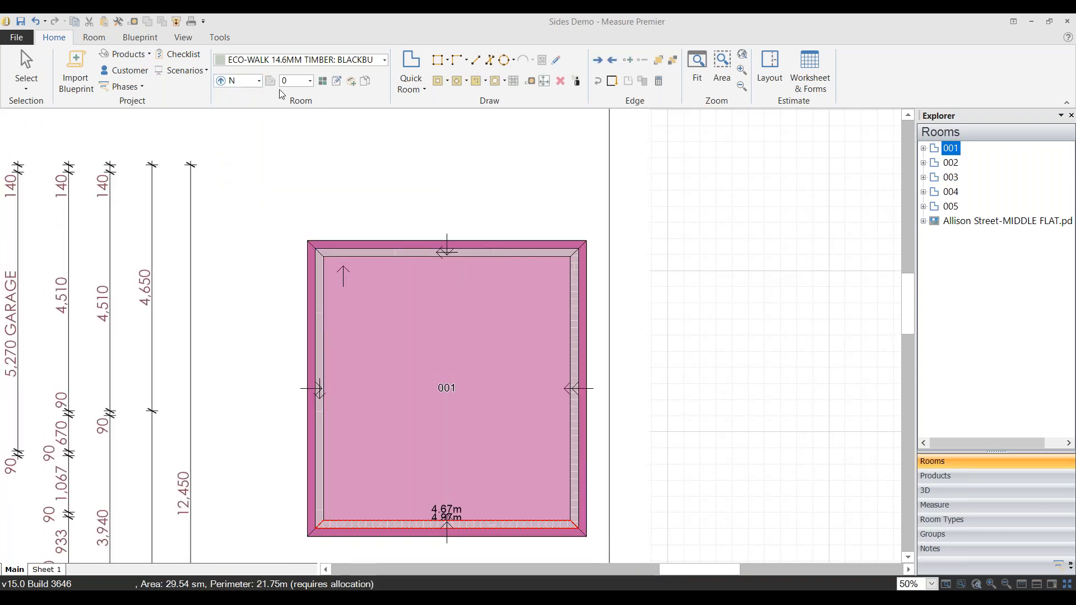
left_click(259, 81)
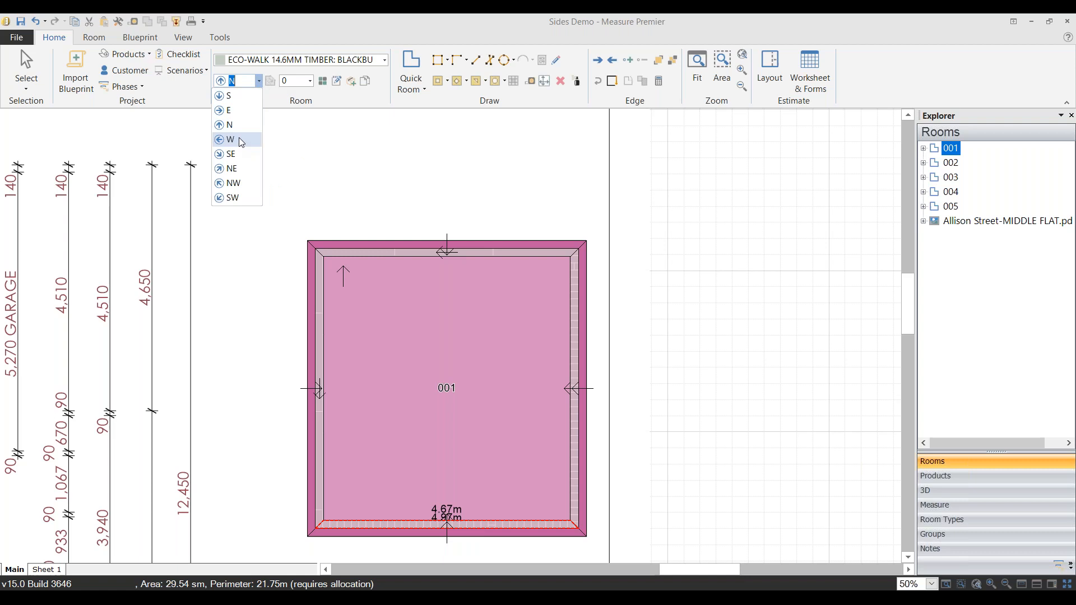
left_click(238, 110)
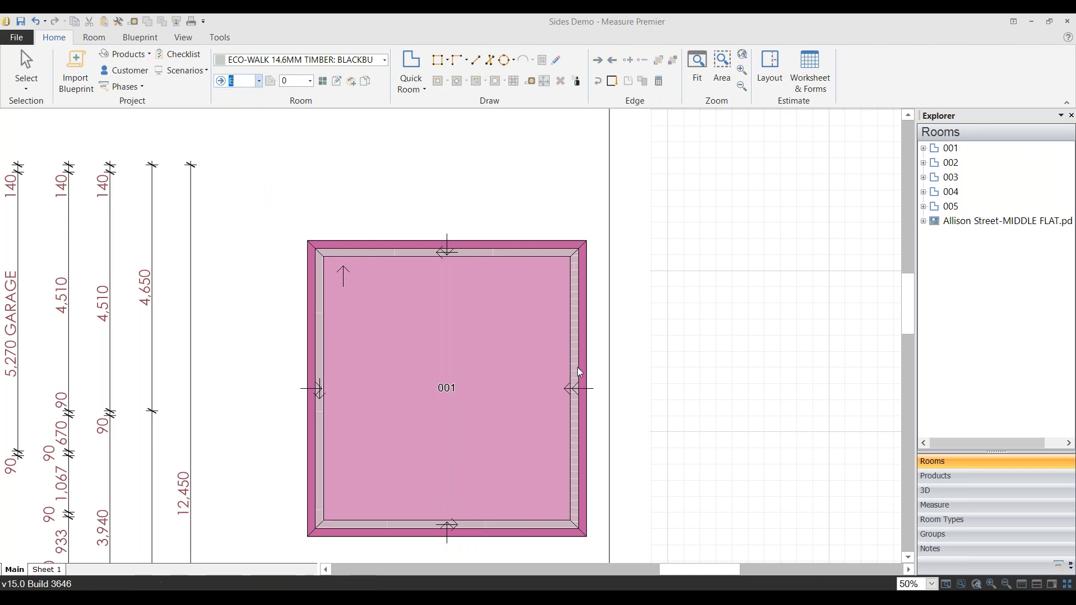
Step: Set the laying direction of the timber border along room 001's right side to S, and try the N option
left_click(259, 82)
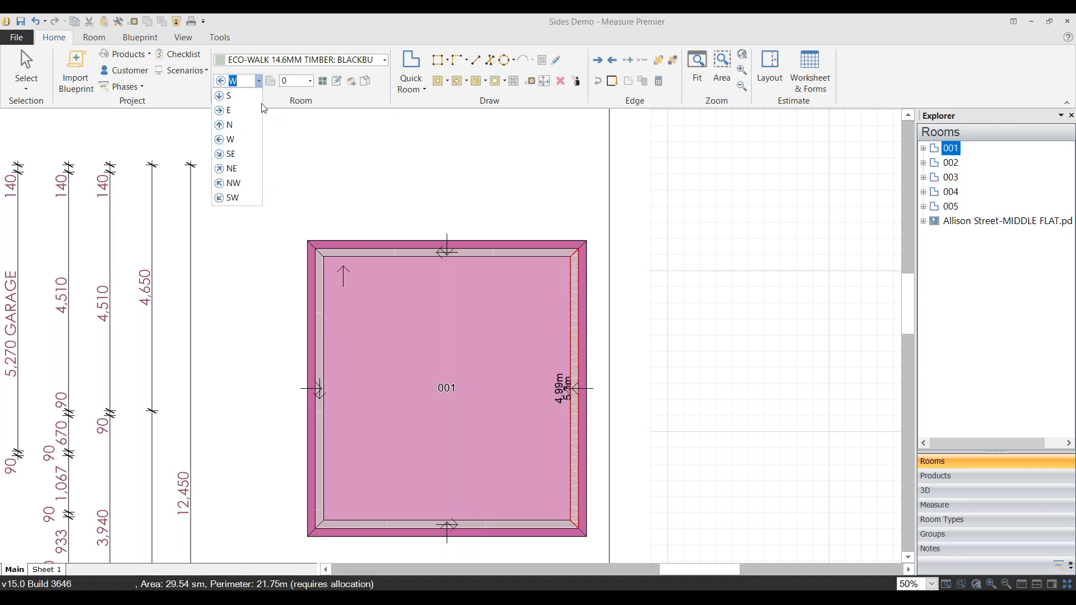
left_click(246, 103)
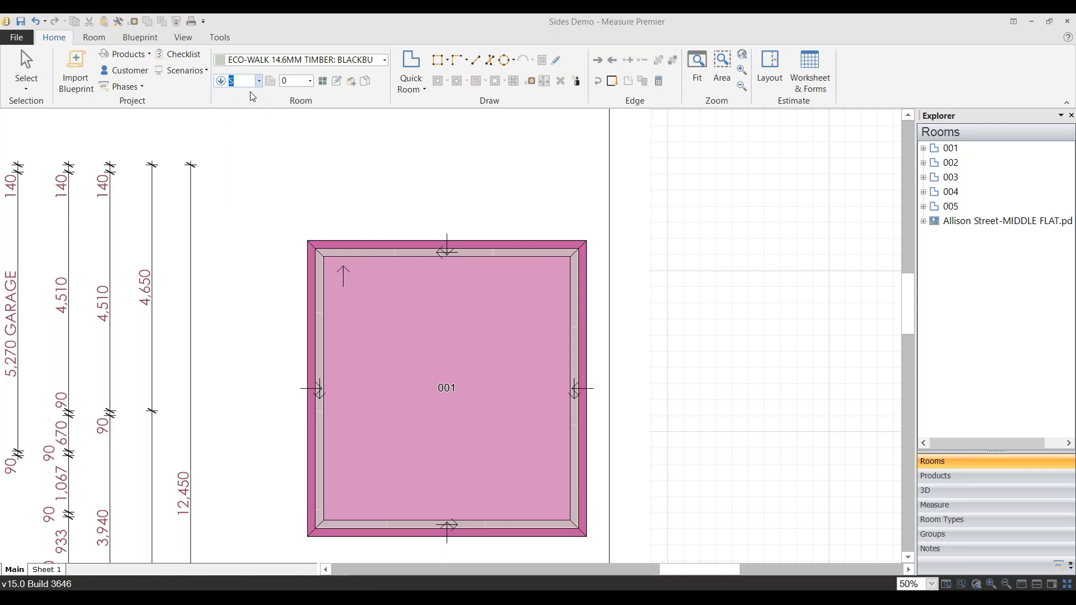
left_click(259, 82)
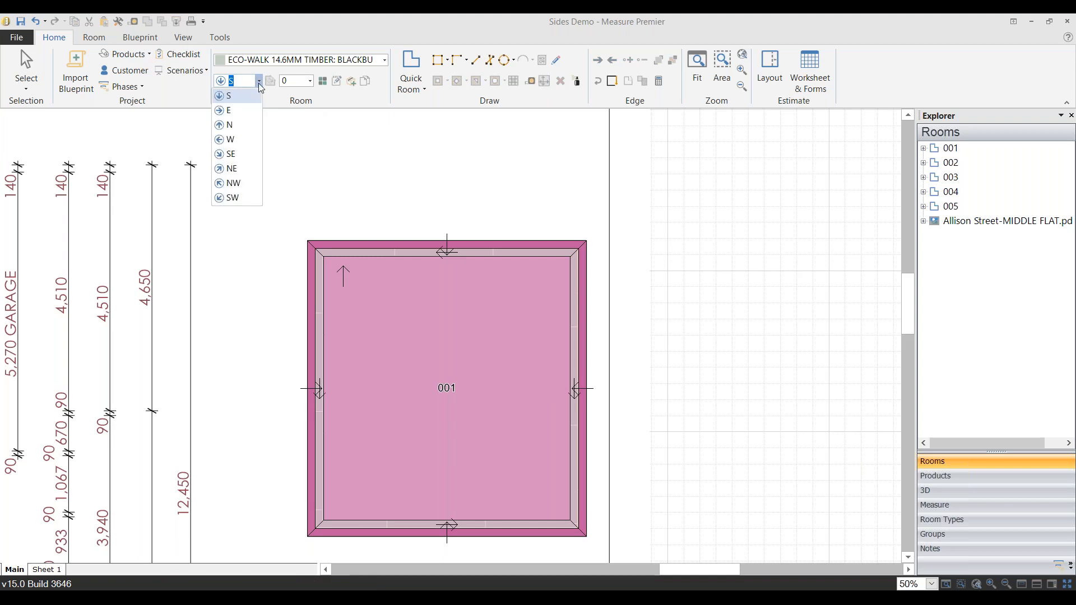
left_click(240, 125)
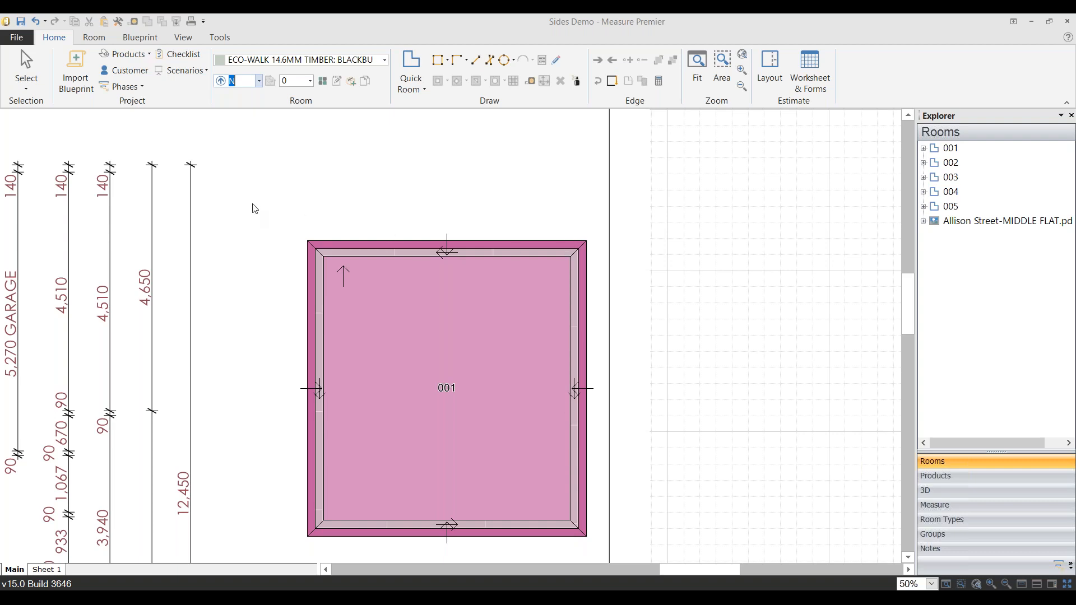
Step: Delete room 001 together with its carpet and timber borders
left_click_drag(253, 200, 654, 541)
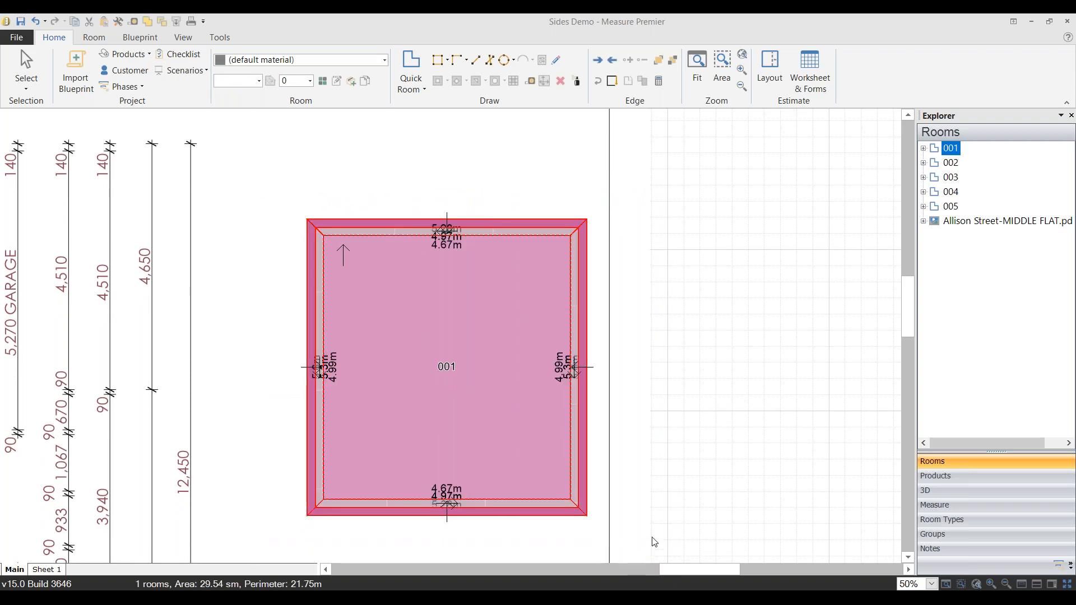
key("Delete")
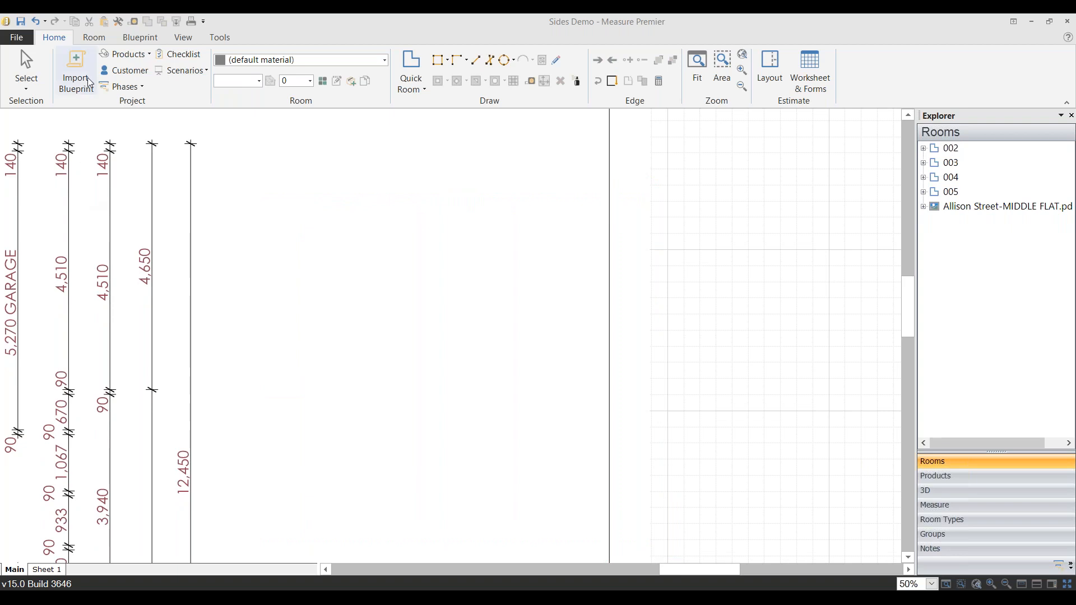
Step: Rename room 003, the pink room beside the tiled room, as Bedroom
left_click(93, 37)
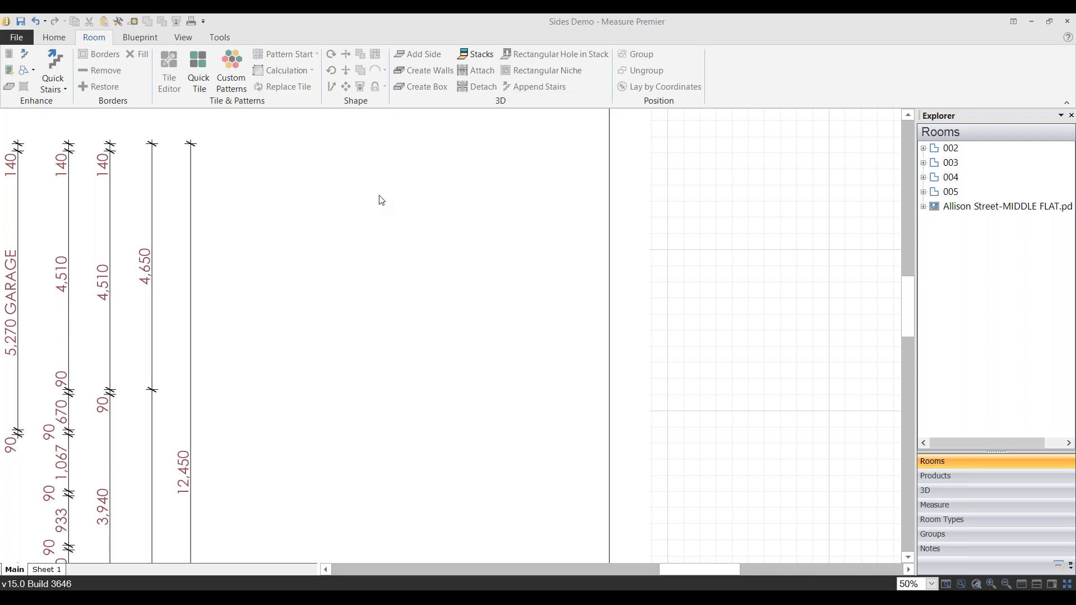
scroll(392, 219, "down", 1)
scroll(392, 218, "down", 1)
left_click_drag(358, 356, 423, 150)
left_click_drag(379, 322, 361, 172)
scroll(391, 220, "up", 2)
left_click_drag(391, 370, 370, 318)
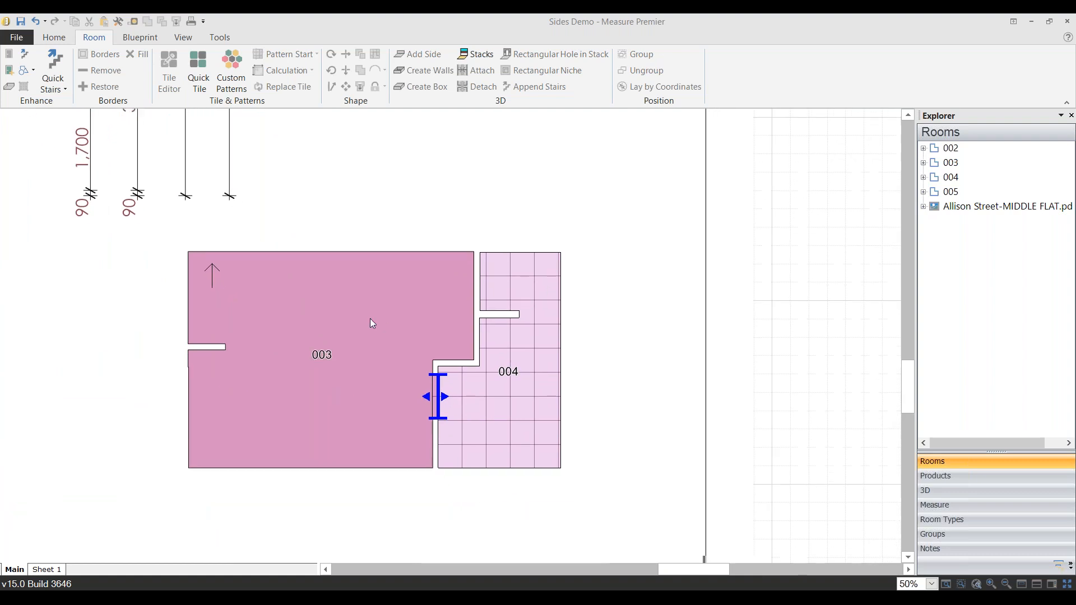
double_click(322, 354)
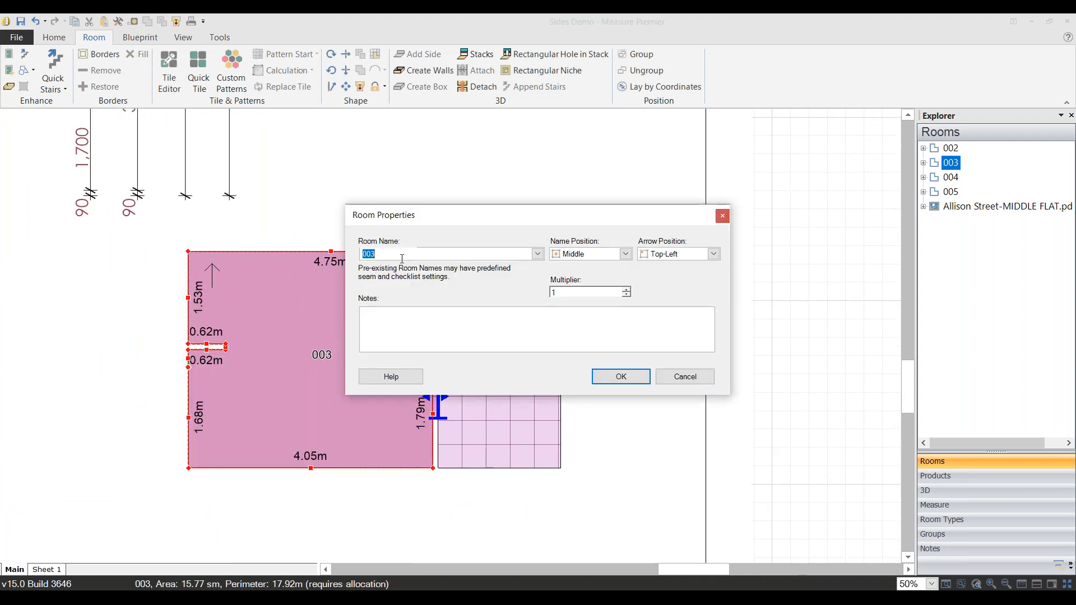
type("Bedroom")
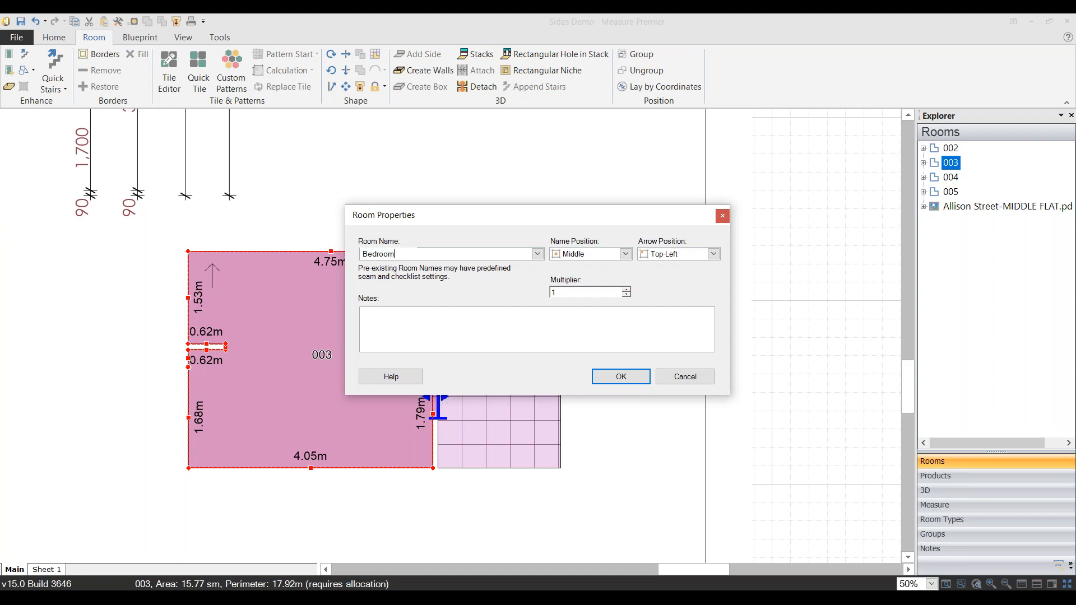
left_click(610, 376)
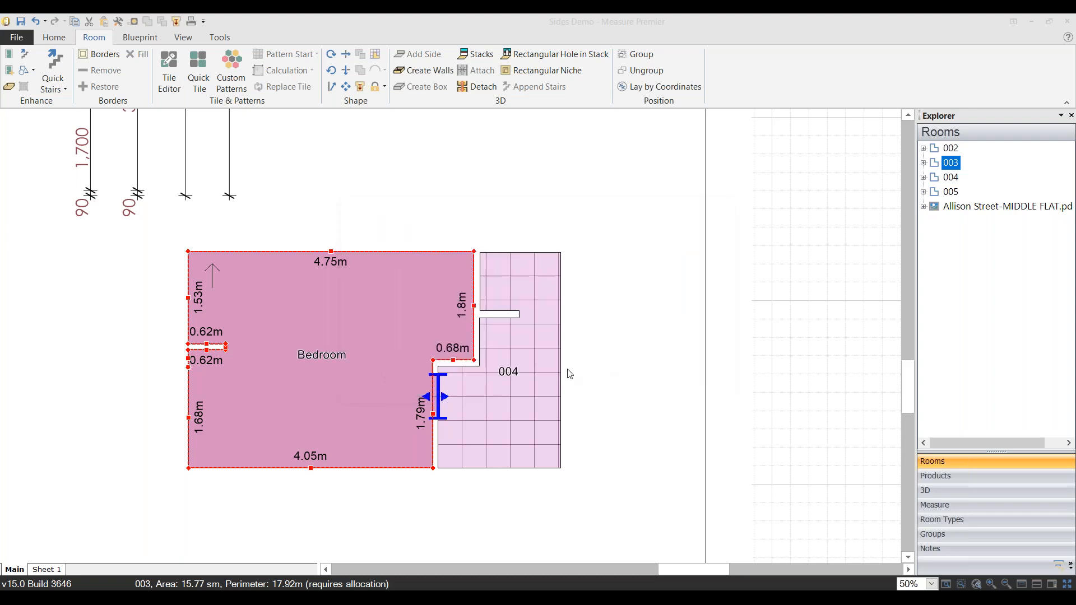
Step: Rename the adjoining tiled room 004 as Ensuite
double_click(516, 369)
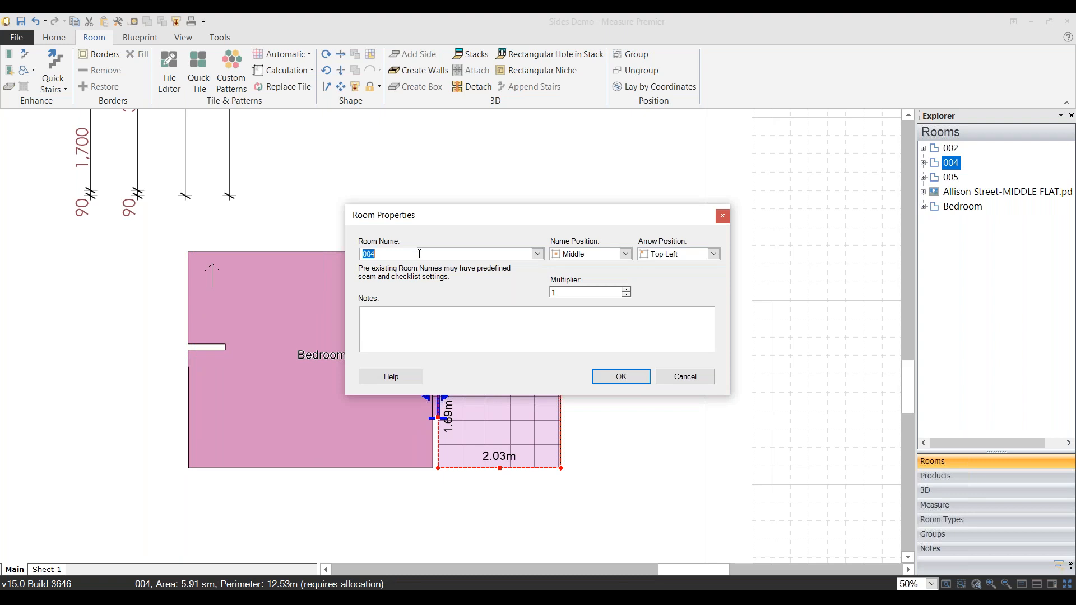
type("Ensuite")
left_click(632, 381)
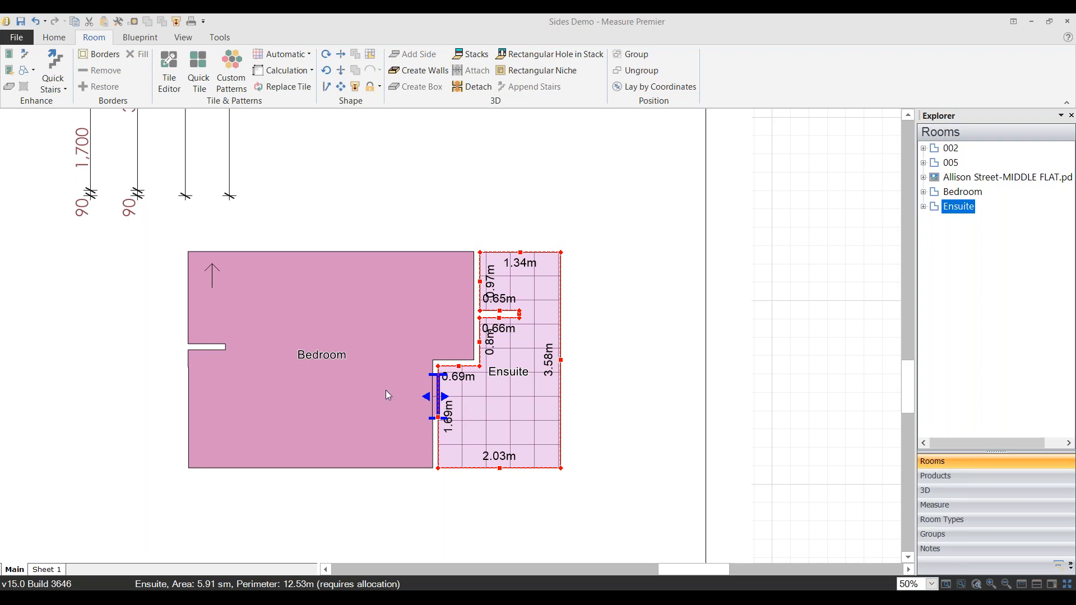
Step: Insert two points on the Bedroom edge facing Ensuite, one at each end of the doorway transition
left_click(352, 391)
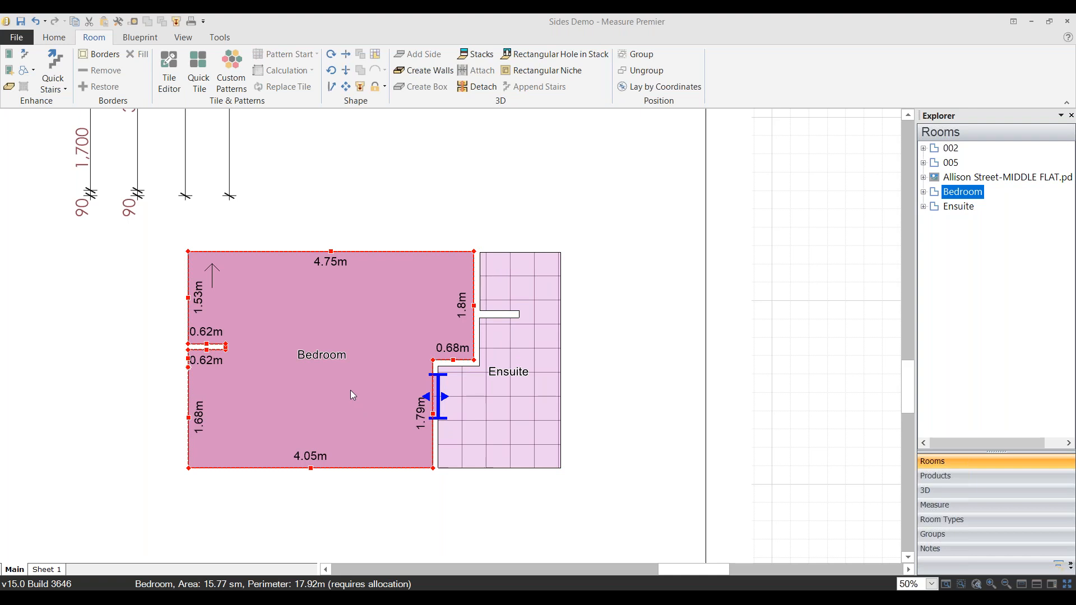
right_click(350, 391)
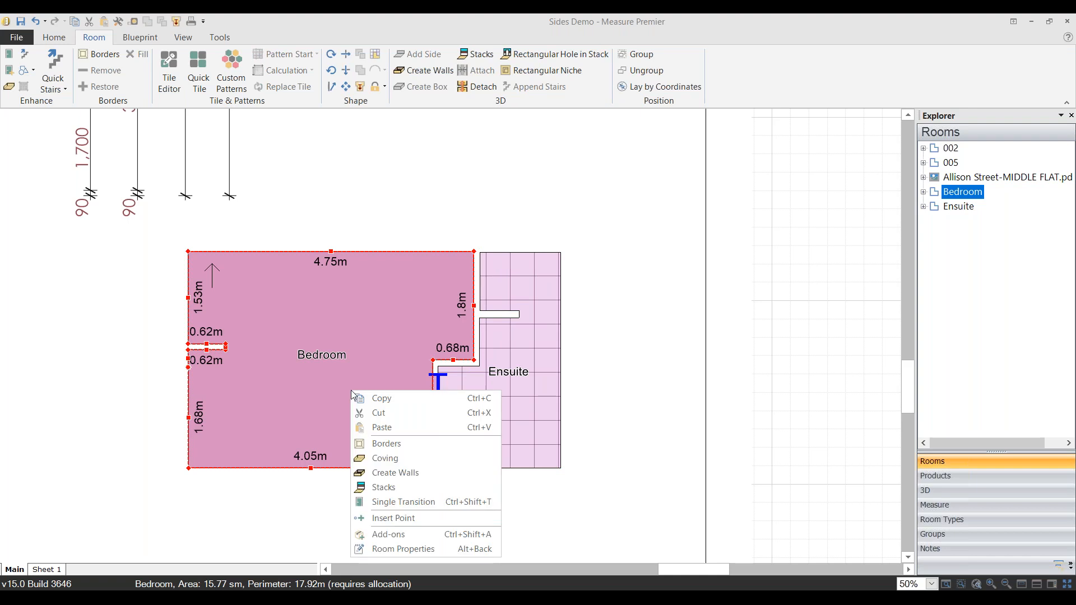
left_click(408, 518)
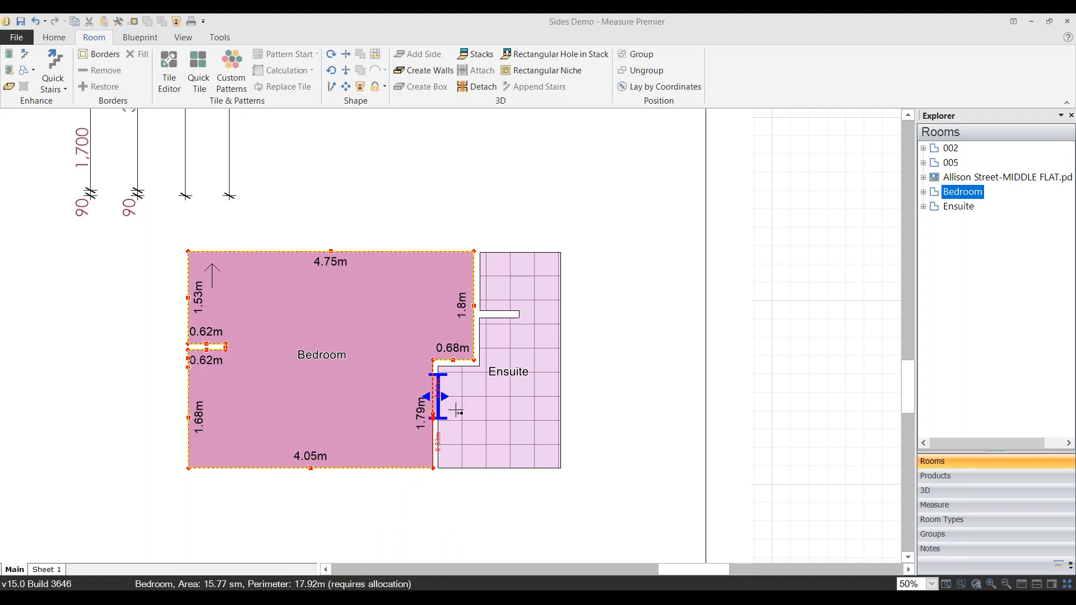
left_click(442, 395)
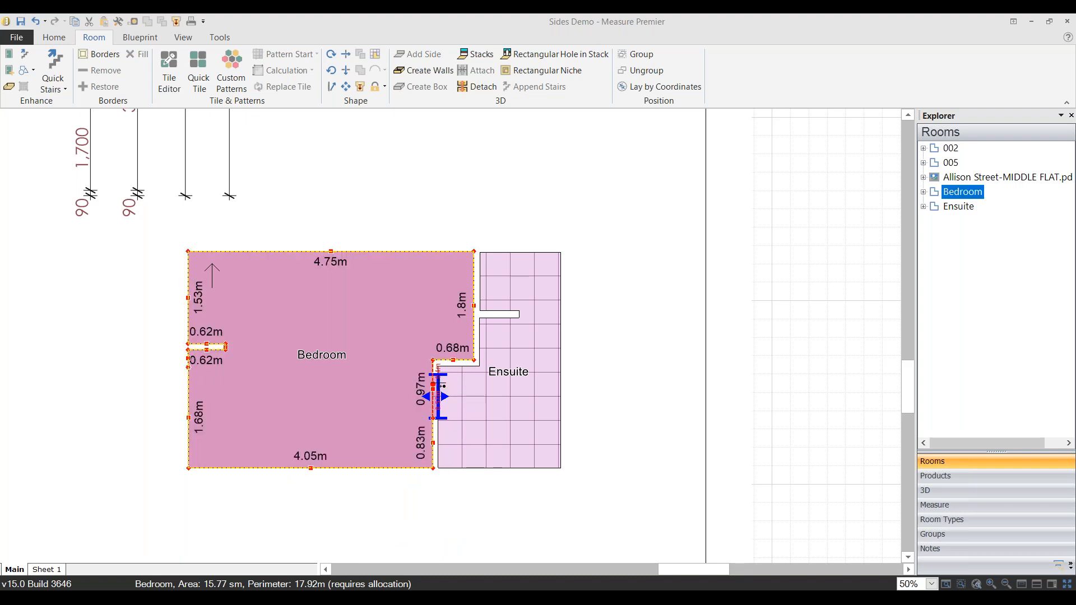
left_click(442, 376)
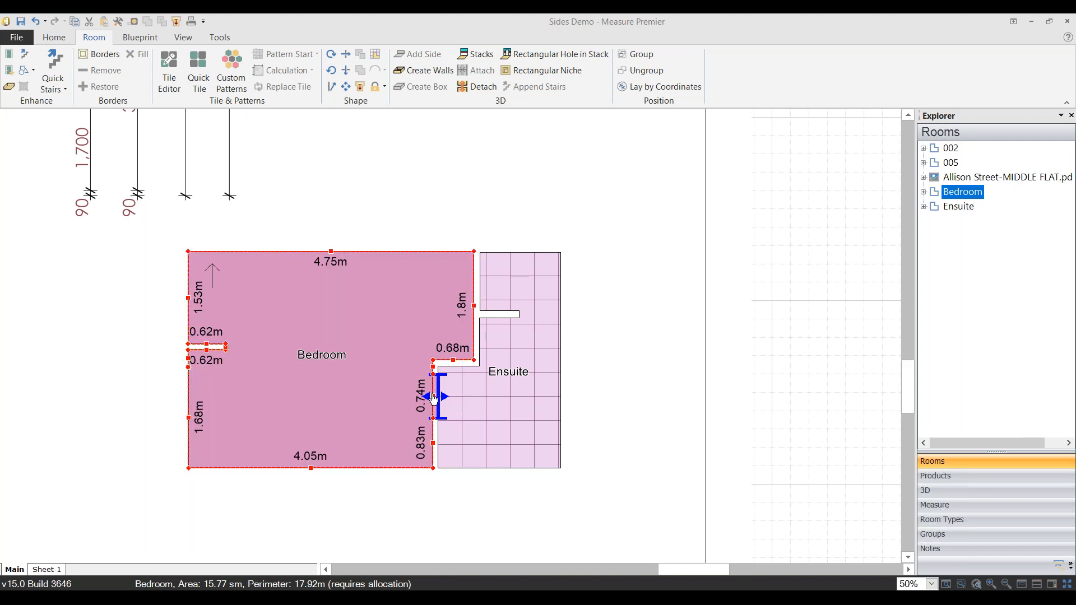
Step: Stretch Bedroom's doorway edge about 0.92 m into Ensuite and join the two rooms into one
left_click_drag(443, 399, 489, 410)
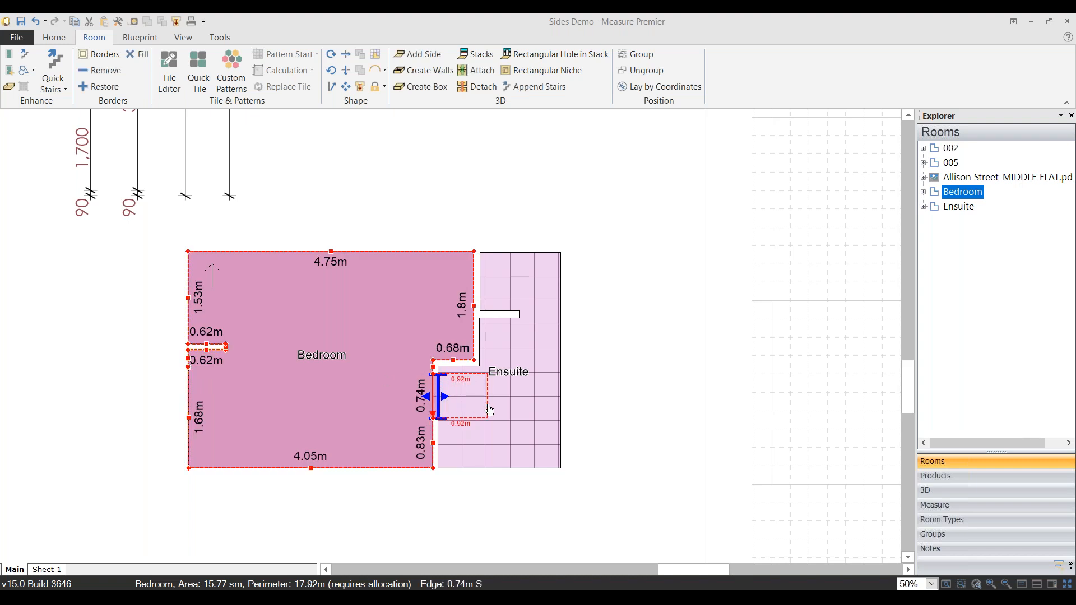
left_click_drag(489, 411, 489, 412)
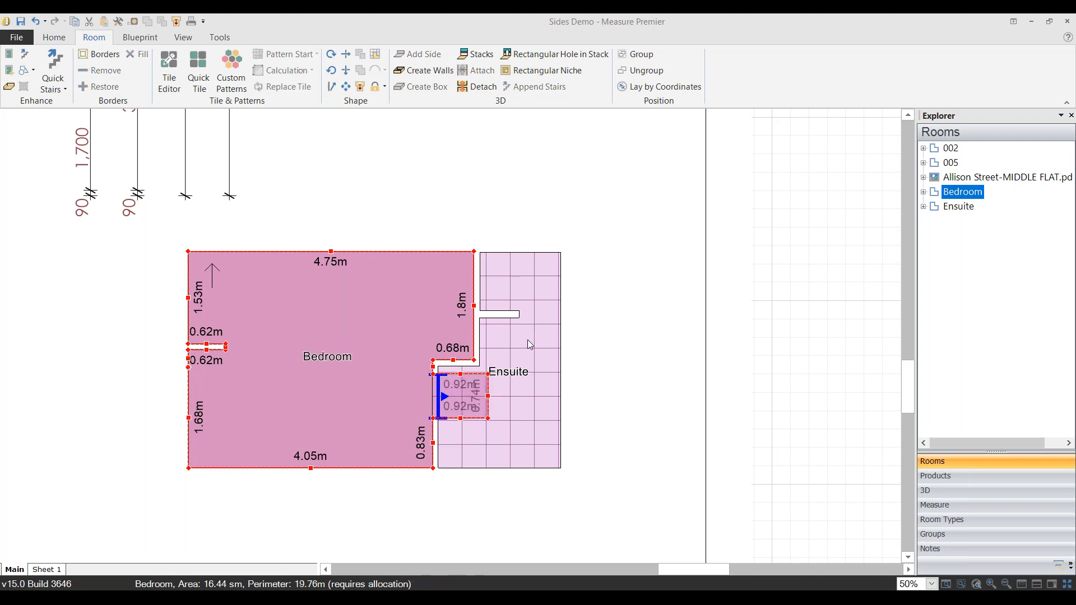
key("ctrl")
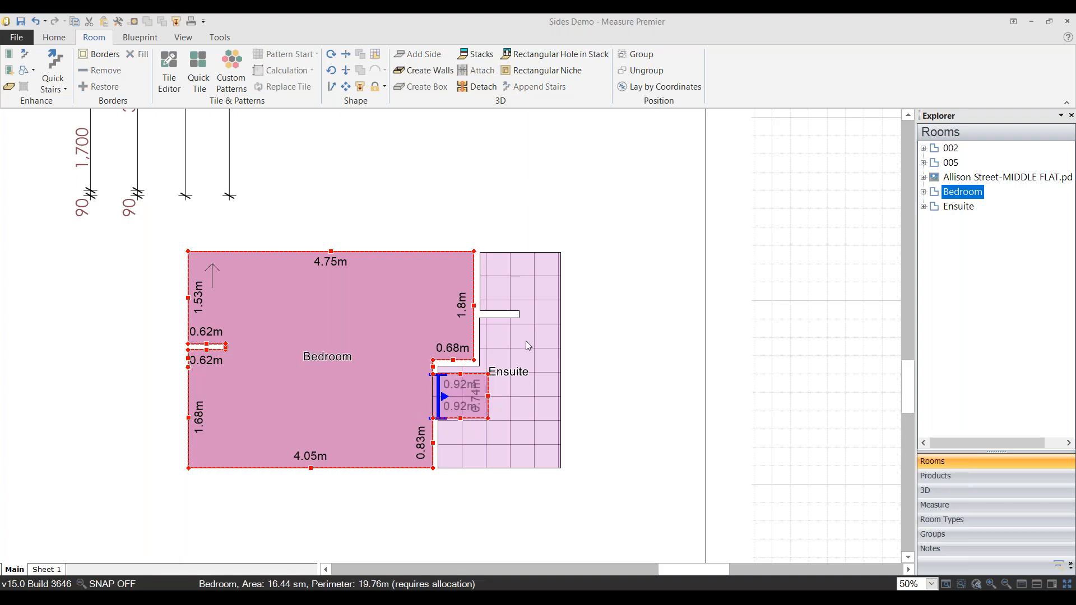
left_click(525, 341, "ctrl")
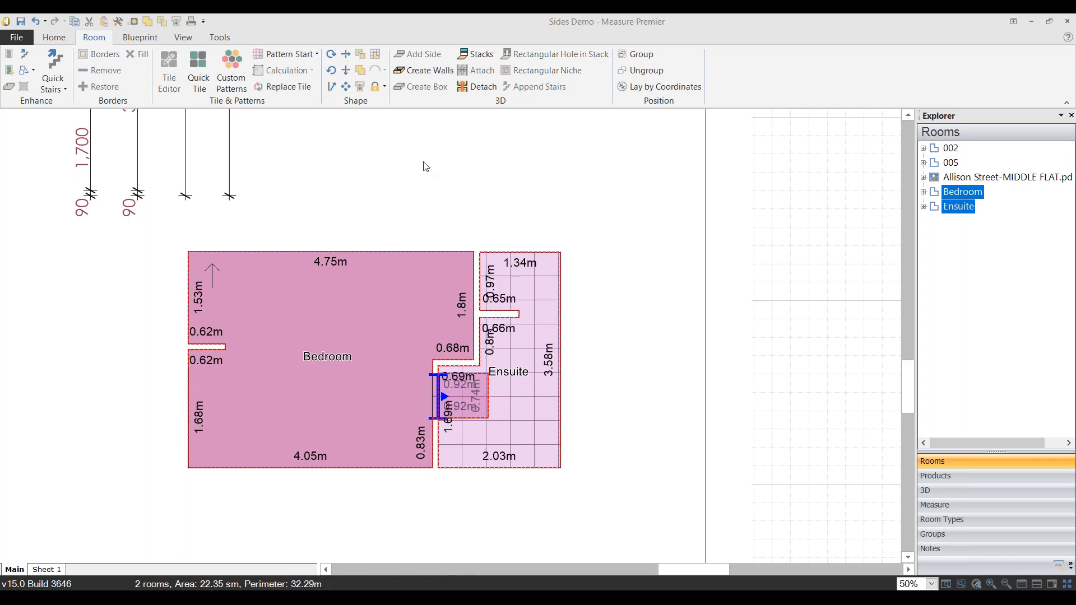
left_click(359, 68)
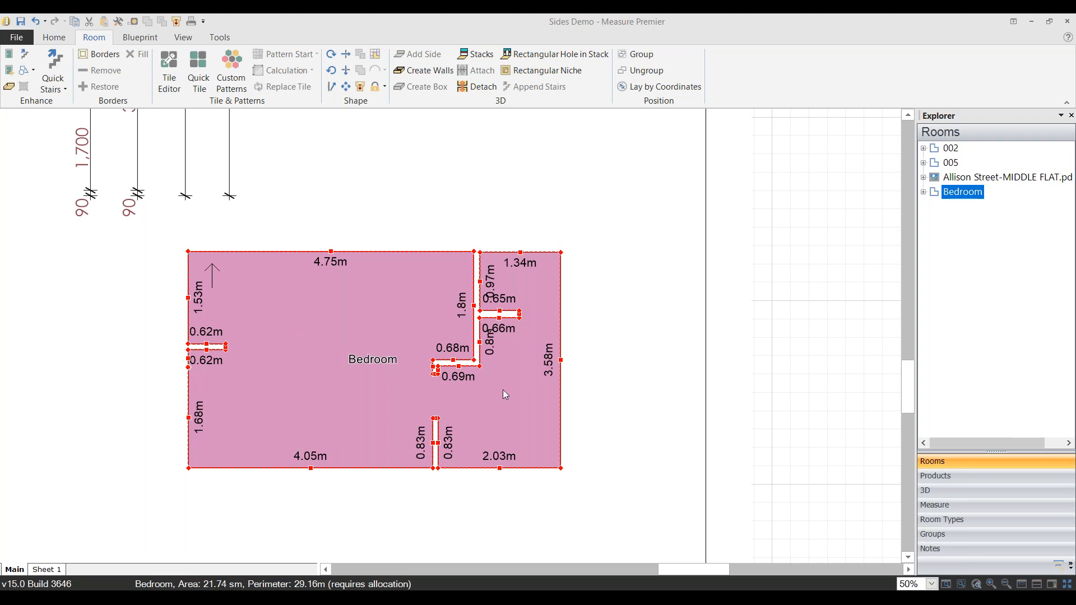
Step: Undo the room join and the extension of Bedroom's doorway edge into Ensuite
left_click(35, 22)
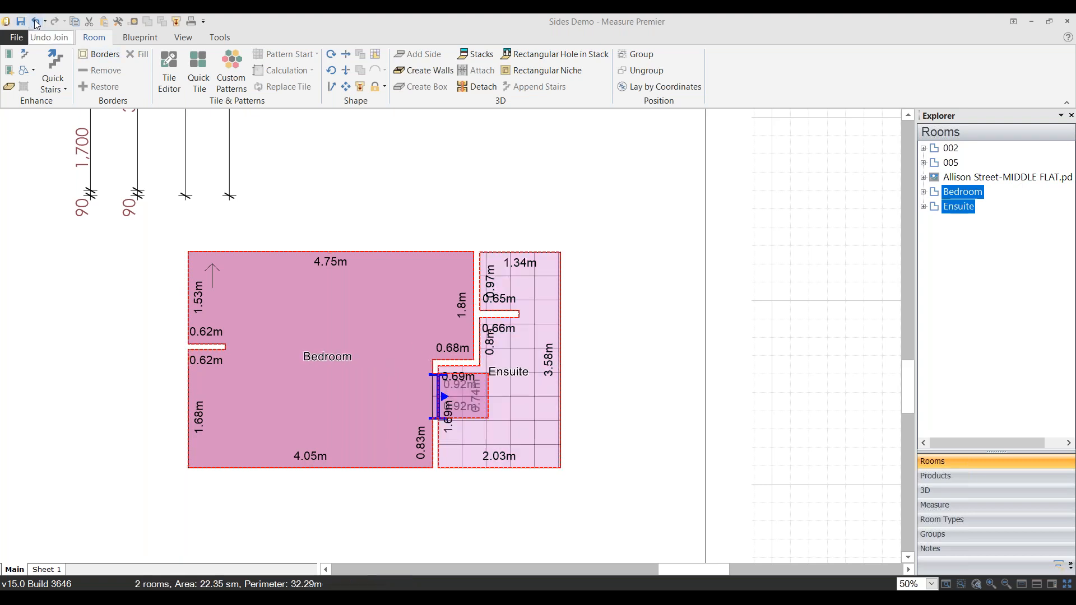
left_click(35, 22)
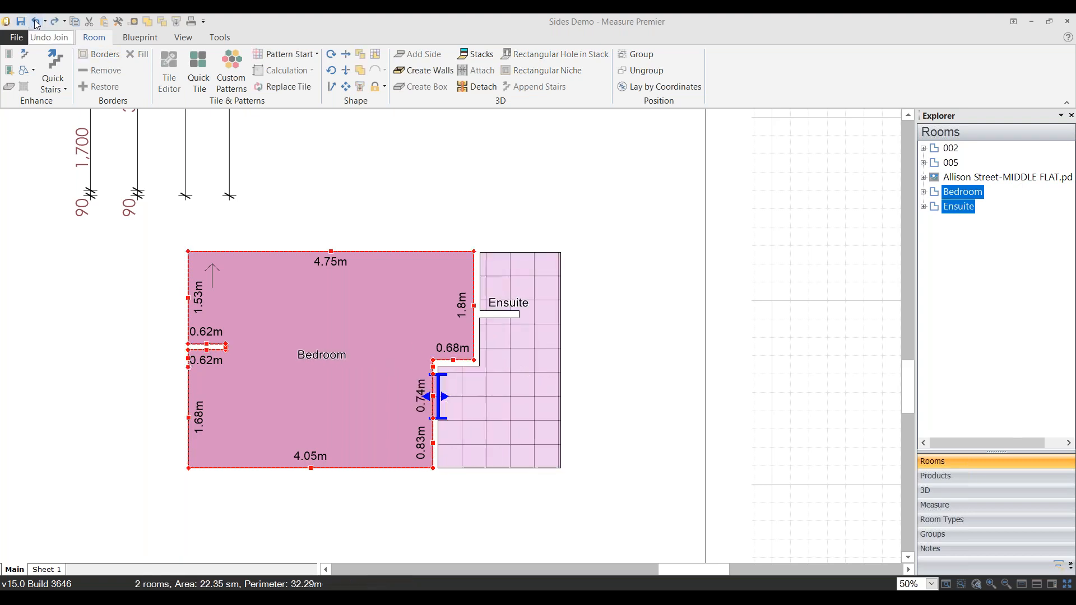
Step: Insert points on the Ensuite edge facing Bedroom, at the ends of the doorway transition
left_click(496, 386)
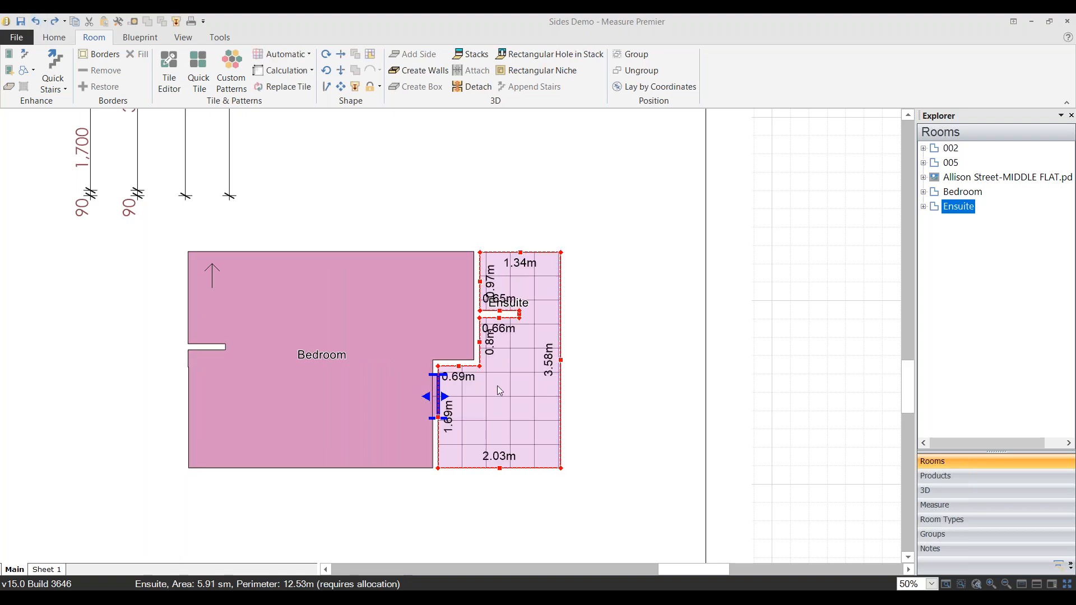
right_click(498, 386)
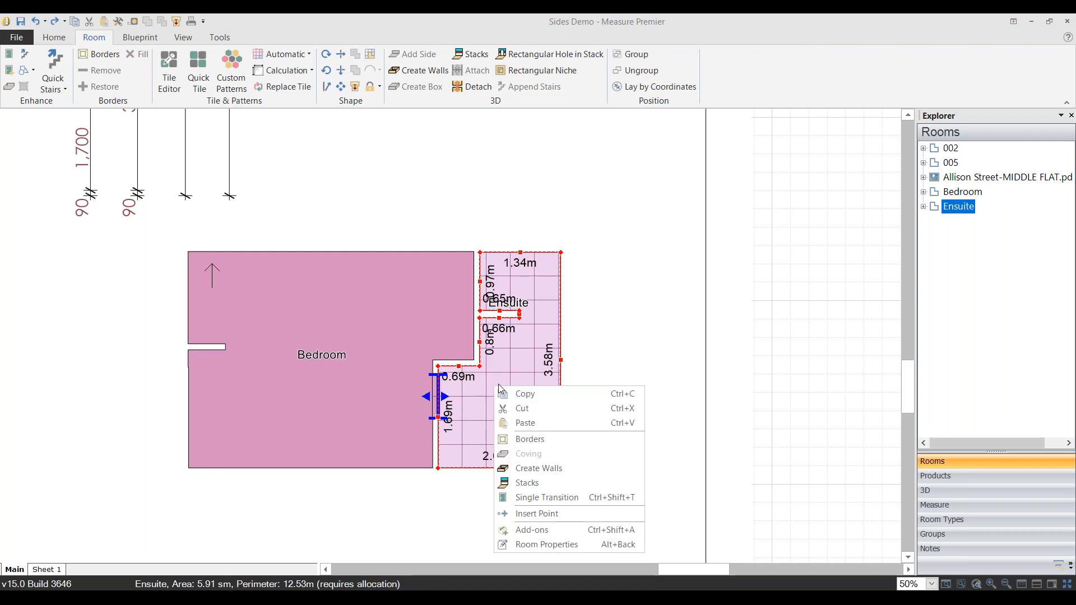
left_click(526, 513)
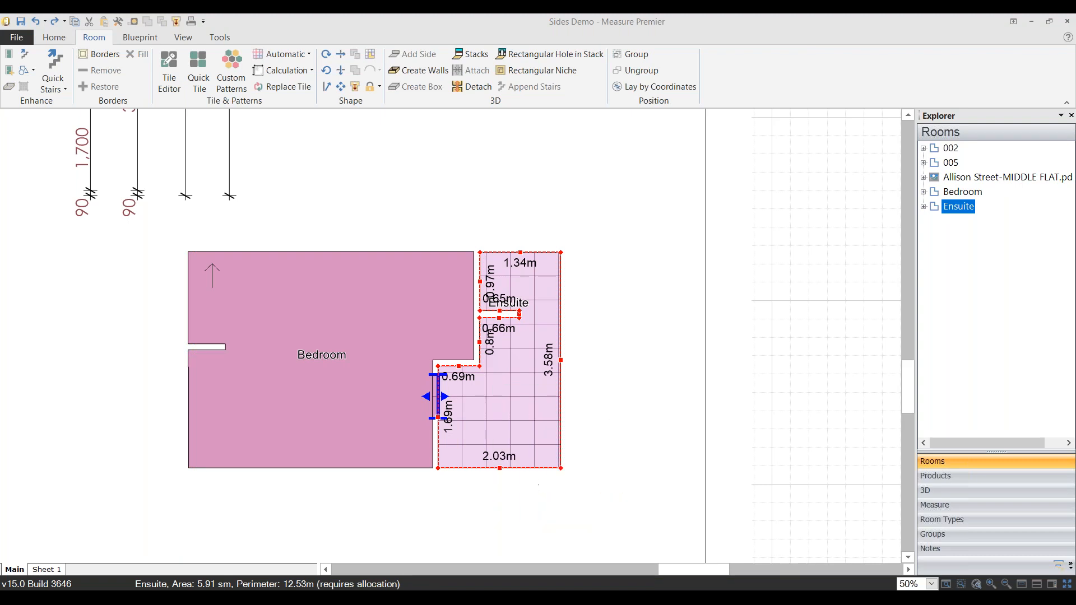
left_click(455, 420)
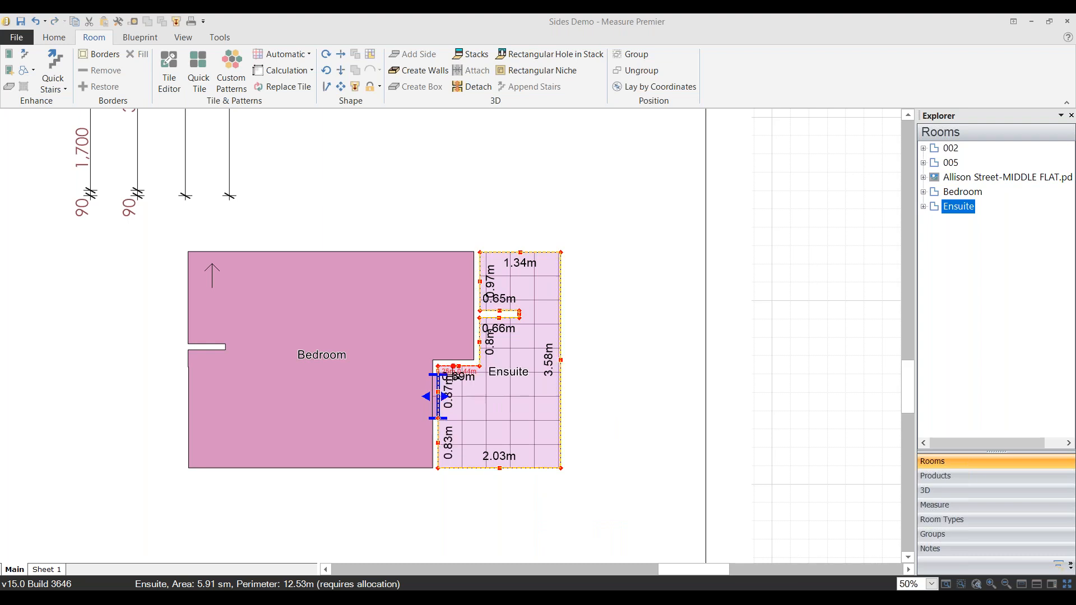
Step: Stretch Ensuite's doorway edge about 0.98 m into Bedroom and join the two rooms into one
left_click(440, 399)
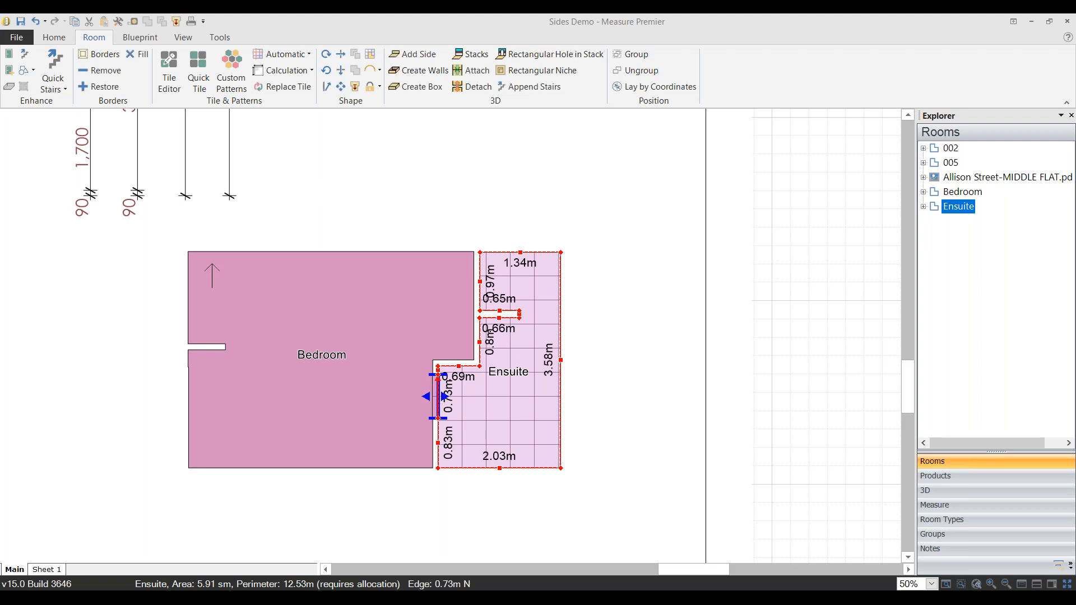
left_click_drag(439, 398, 356, 395)
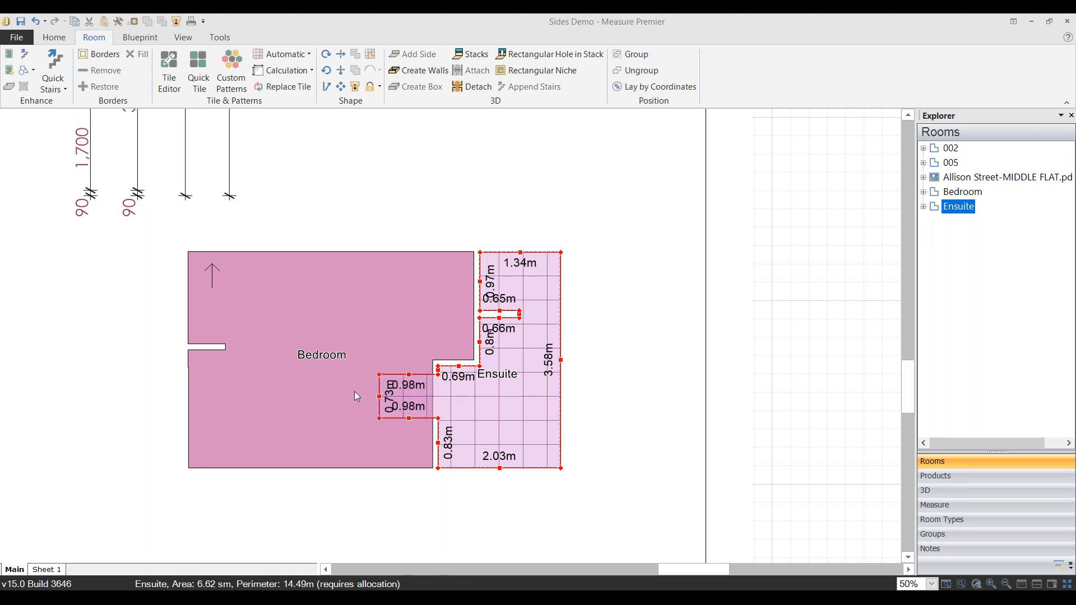
left_click(308, 378, "ctrl")
left_click(359, 70)
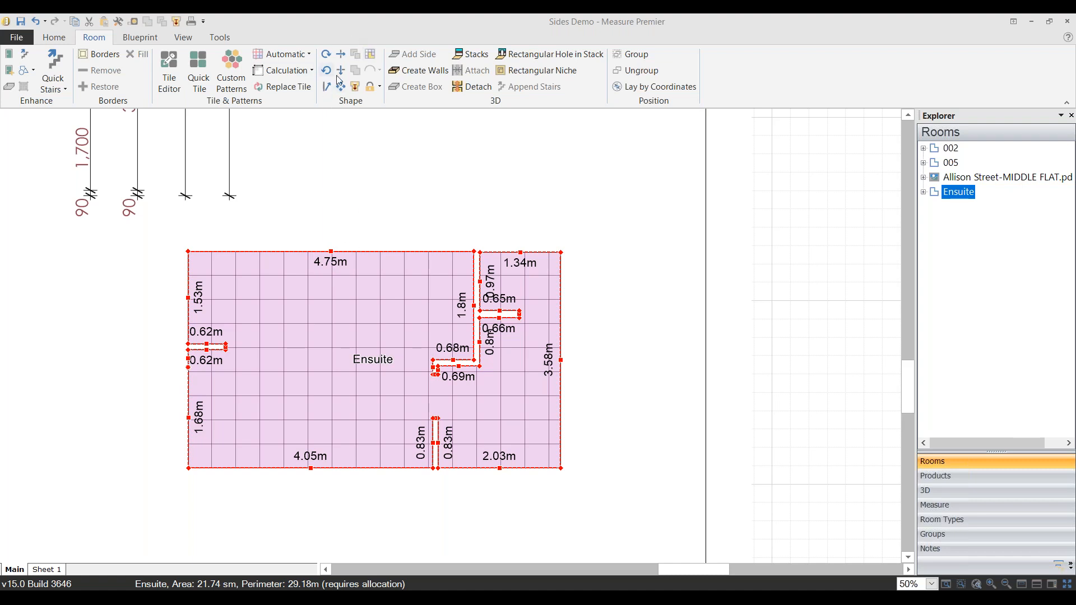
left_click(368, 54)
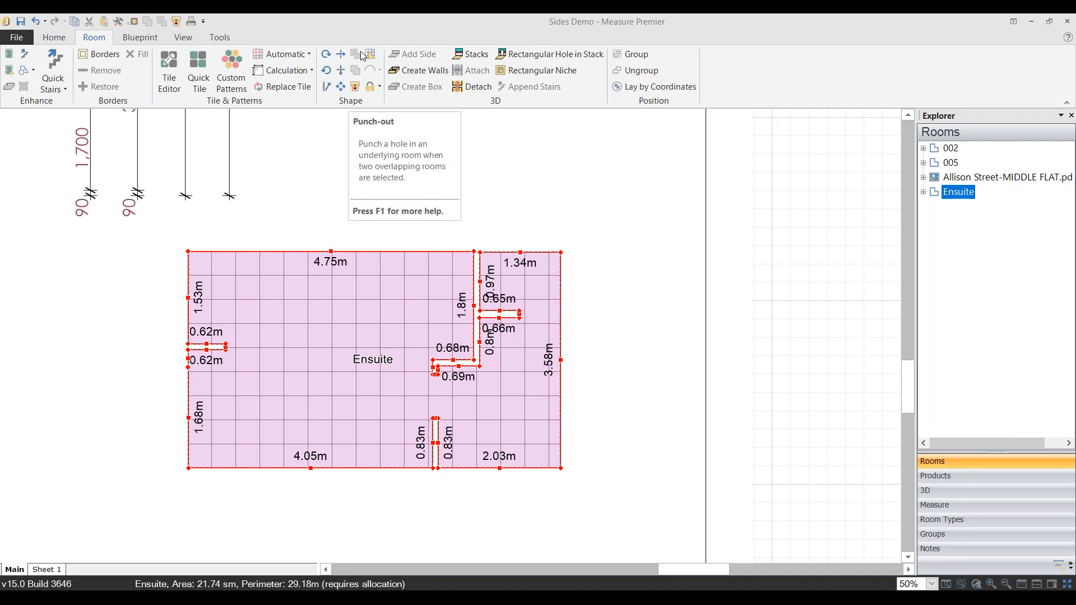
left_click(51, 38)
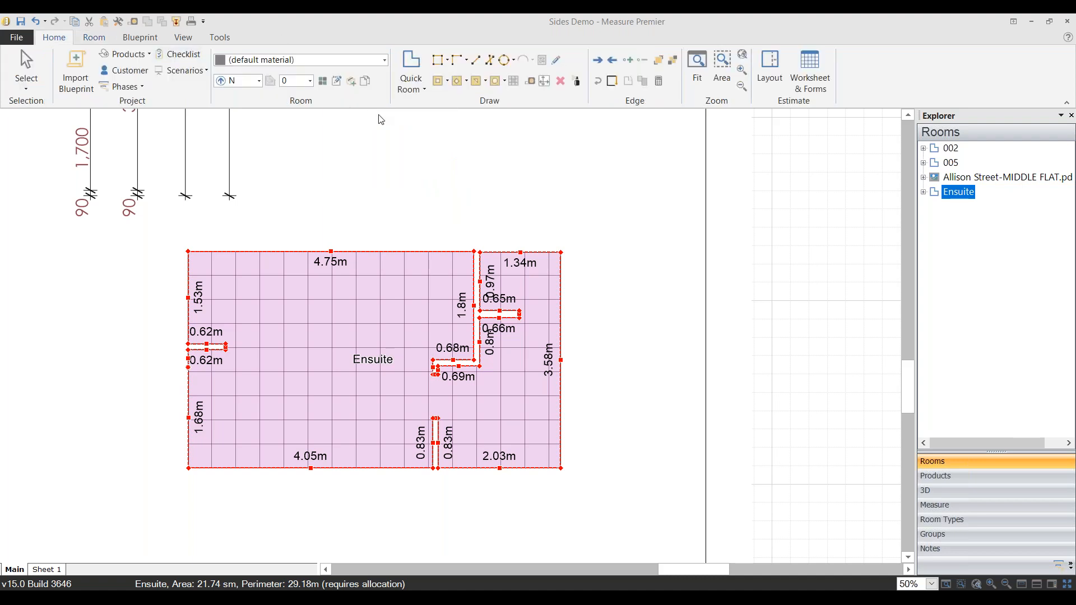
left_click(447, 82)
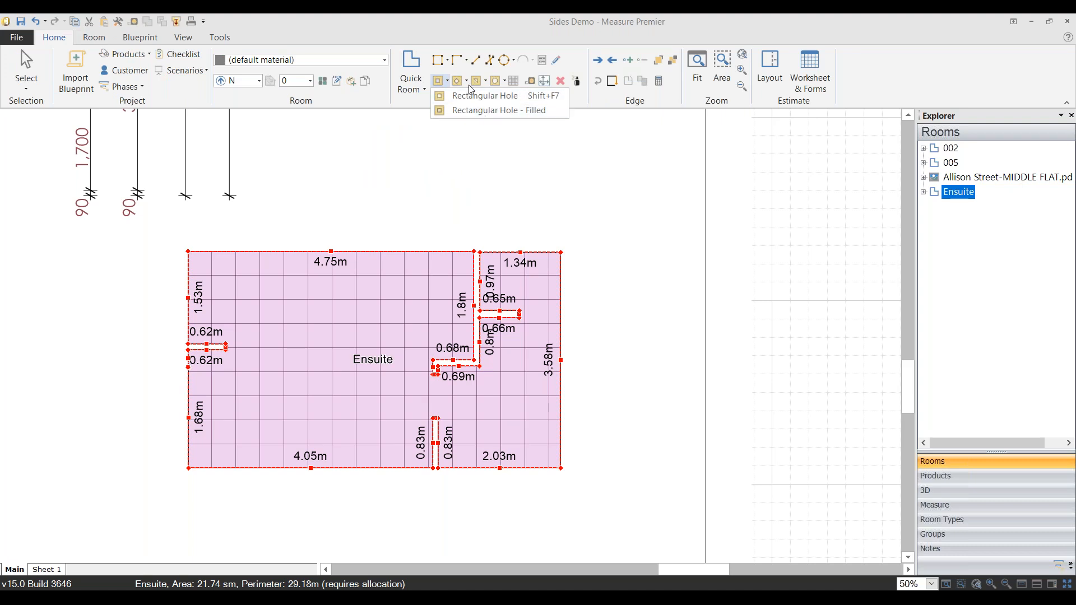
left_click(394, 146)
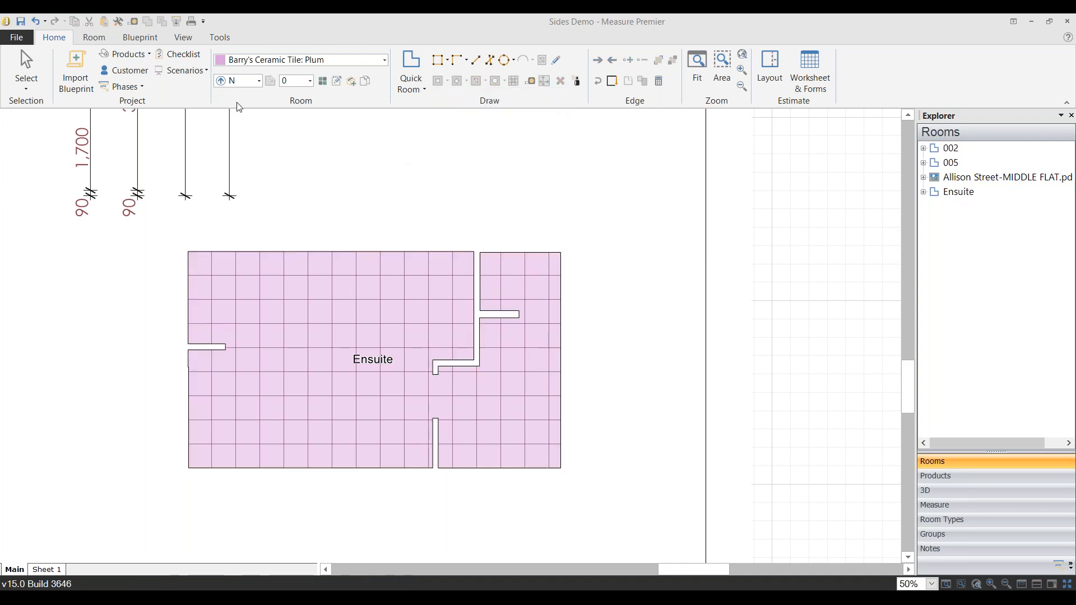
left_click(94, 38)
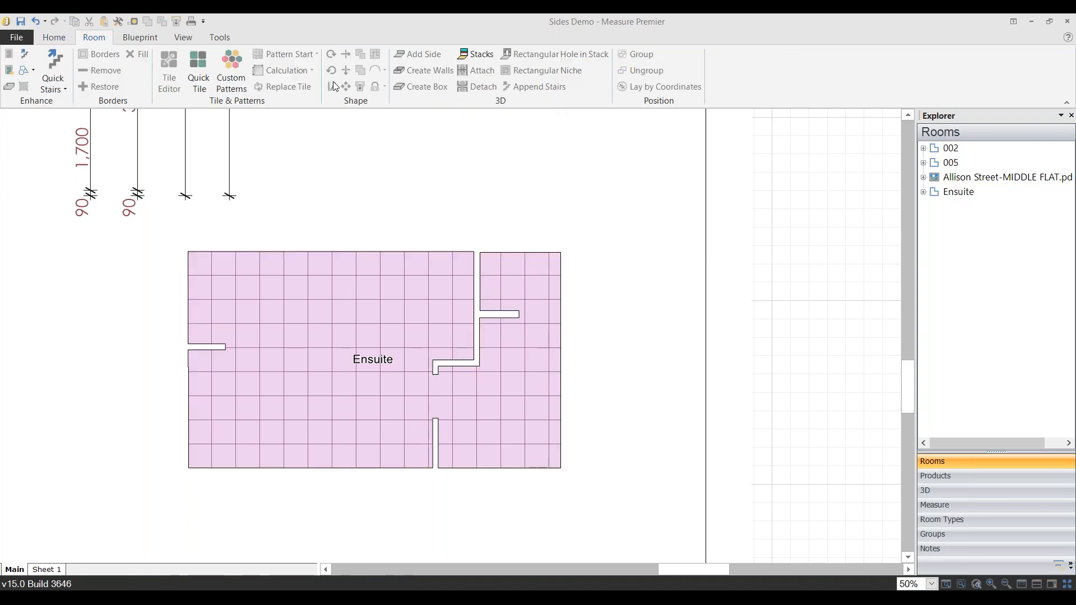
Step: Add a rectangular room over the western part of Ensuite and resize it to about 1.69 m by 1.89 m
left_click(371, 278)
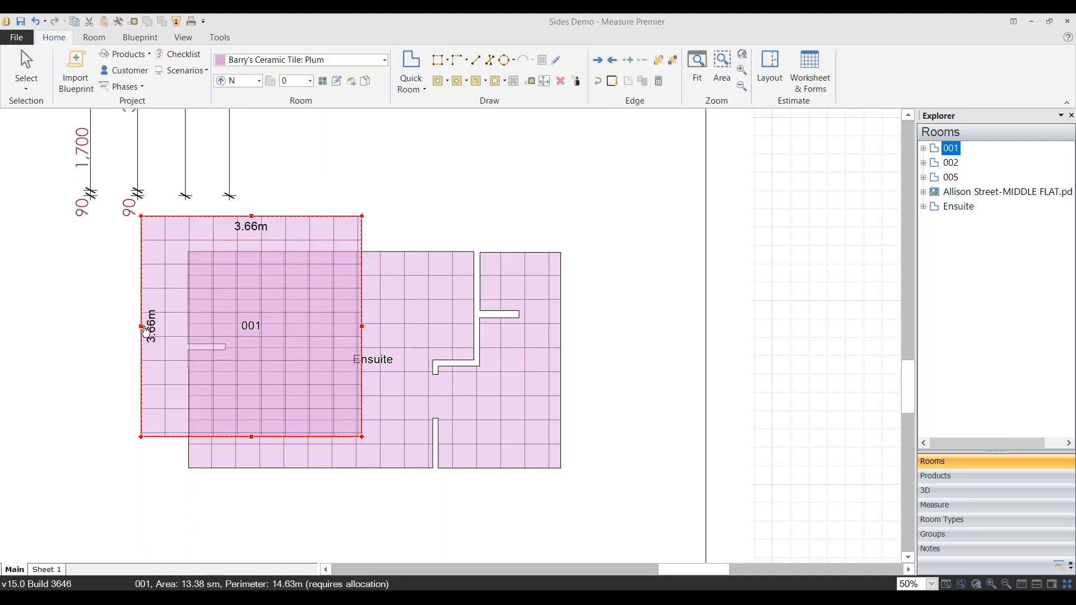
left_click(140, 327)
left_click_drag(141, 326, 259, 314)
left_click_drag(311, 216, 317, 286)
left_click_drag(312, 444, 311, 401)
Step: Assign the carpet product Barry's Pick (3.66m) to the small overlapping room 001
left_click(383, 63)
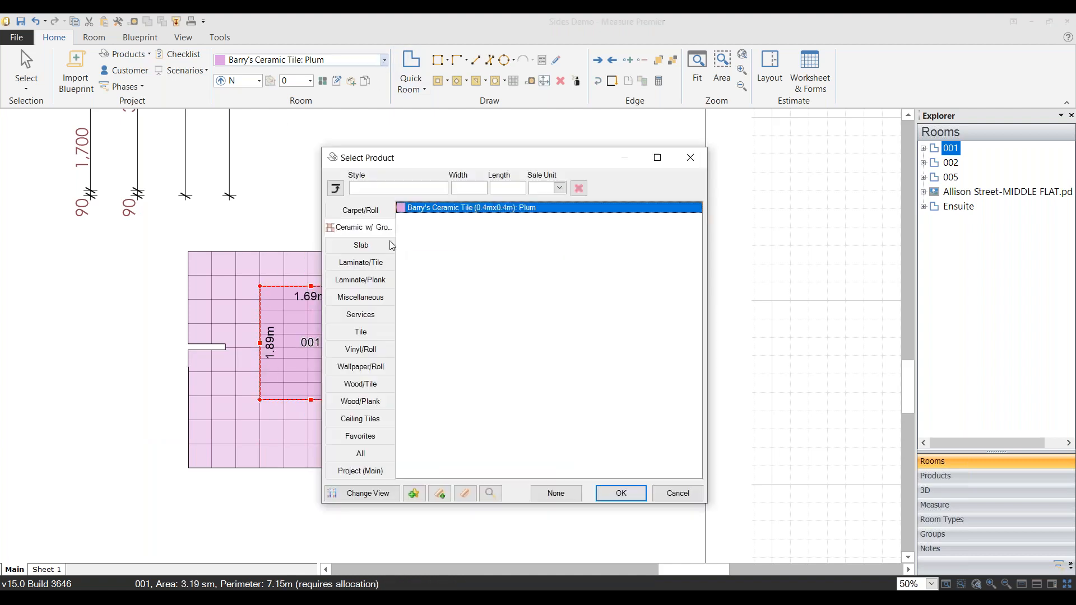
left_click(361, 216)
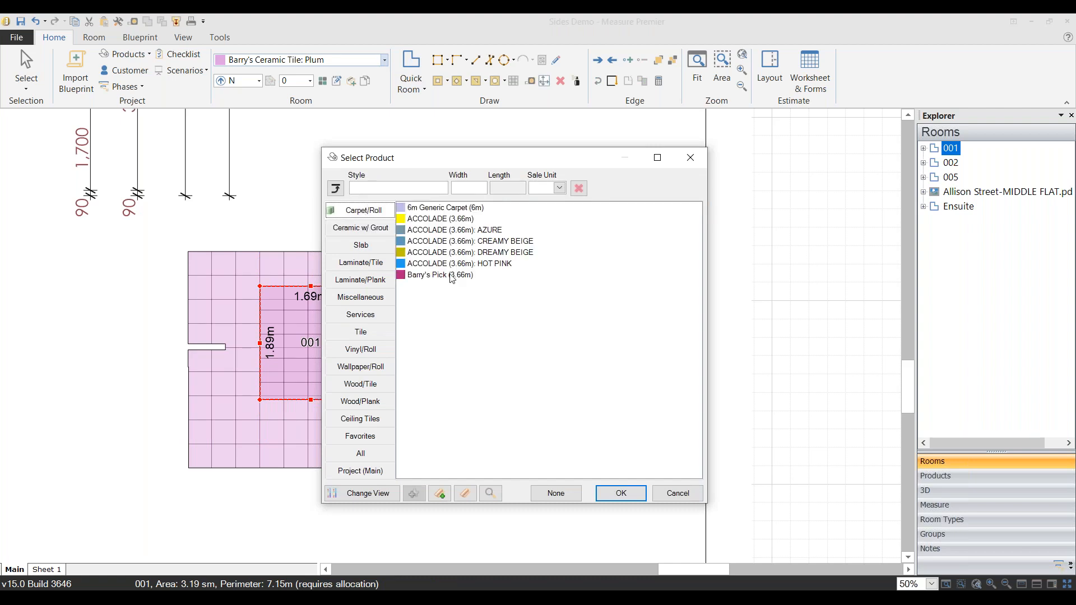
left_click(453, 275)
left_click(618, 493)
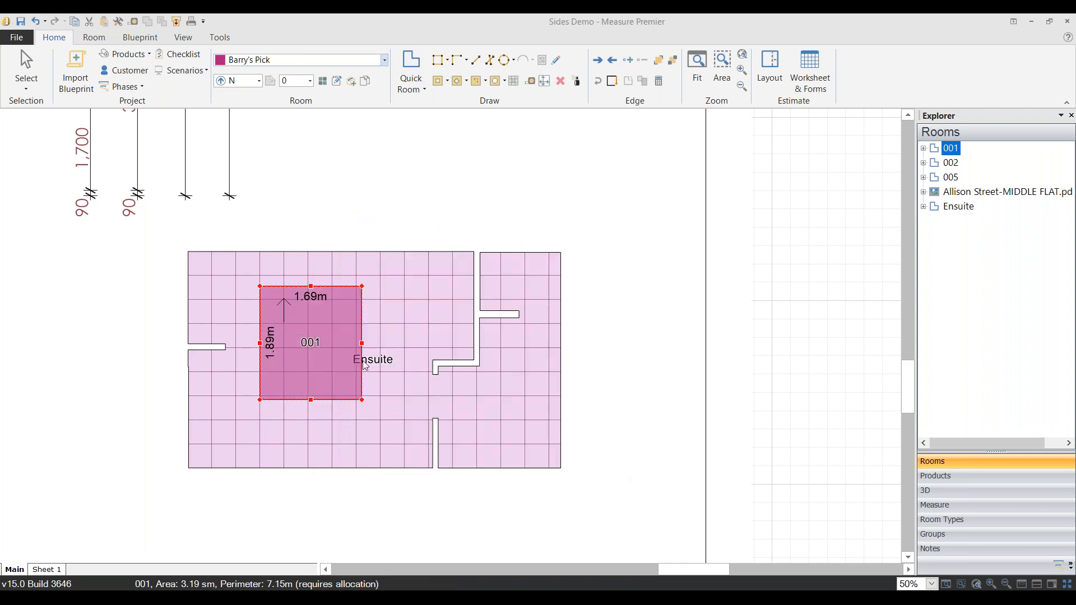
Step: Punch the shape of room 001 out of the underlying Ensuite room
left_click(409, 284, "ctrl")
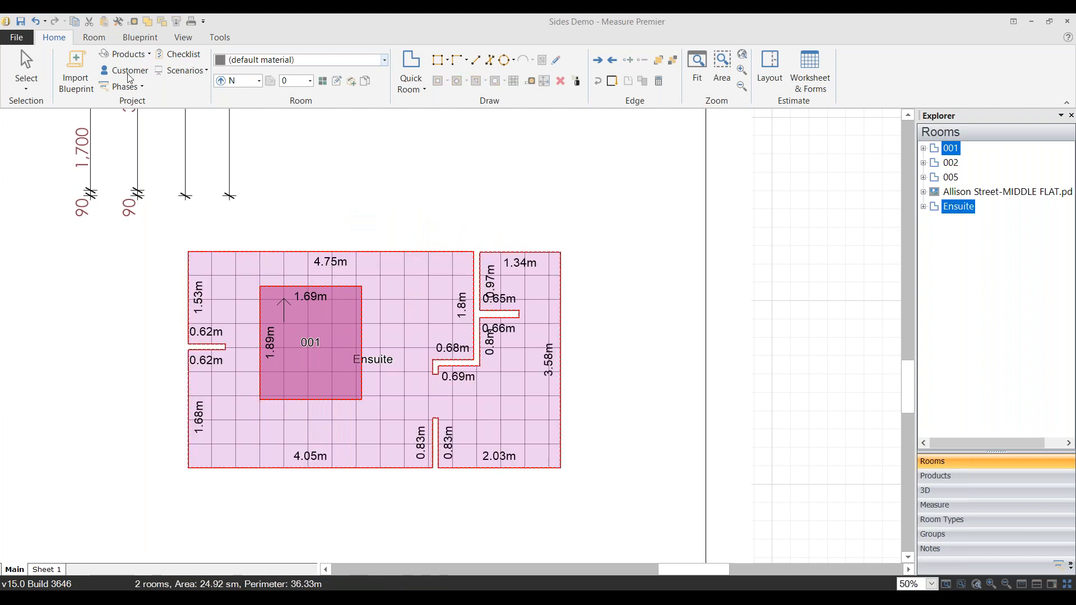
left_click(93, 38)
left_click(375, 85)
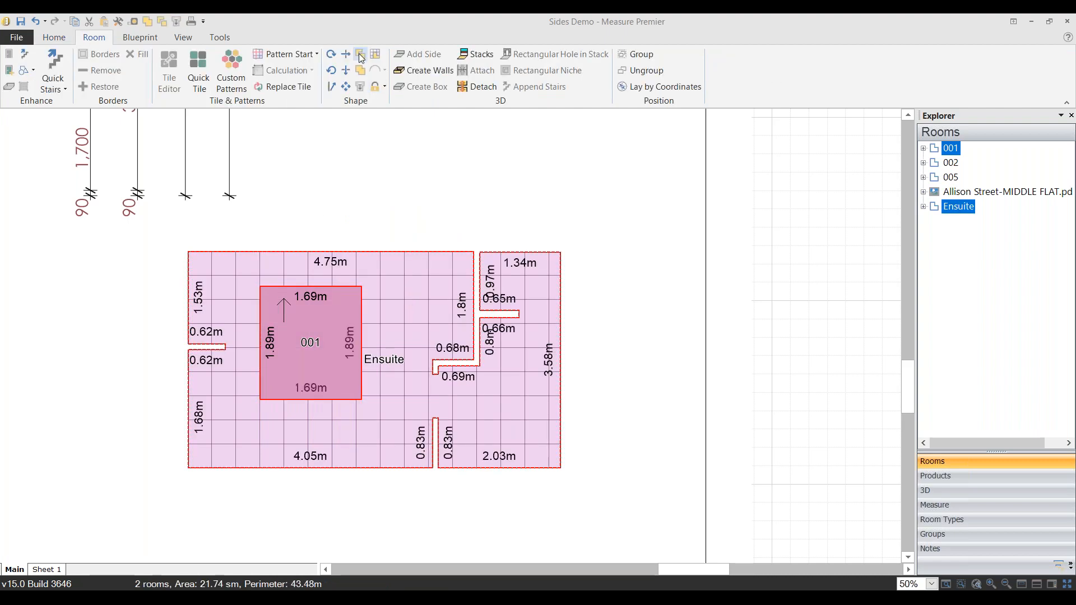
left_click(318, 201)
Step: Move room 001 out of the punched hole to the west of Ensuite and delete it
left_click(340, 351)
left_click_drag(340, 351, 103, 324)
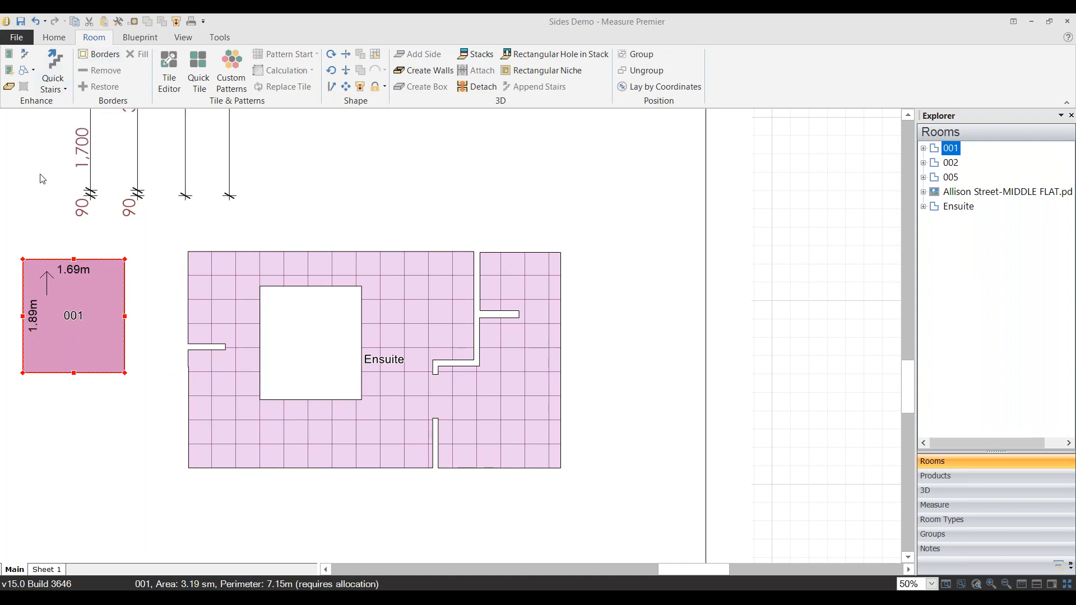
left_click_drag(32, 211, 151, 392)
key("Delete")
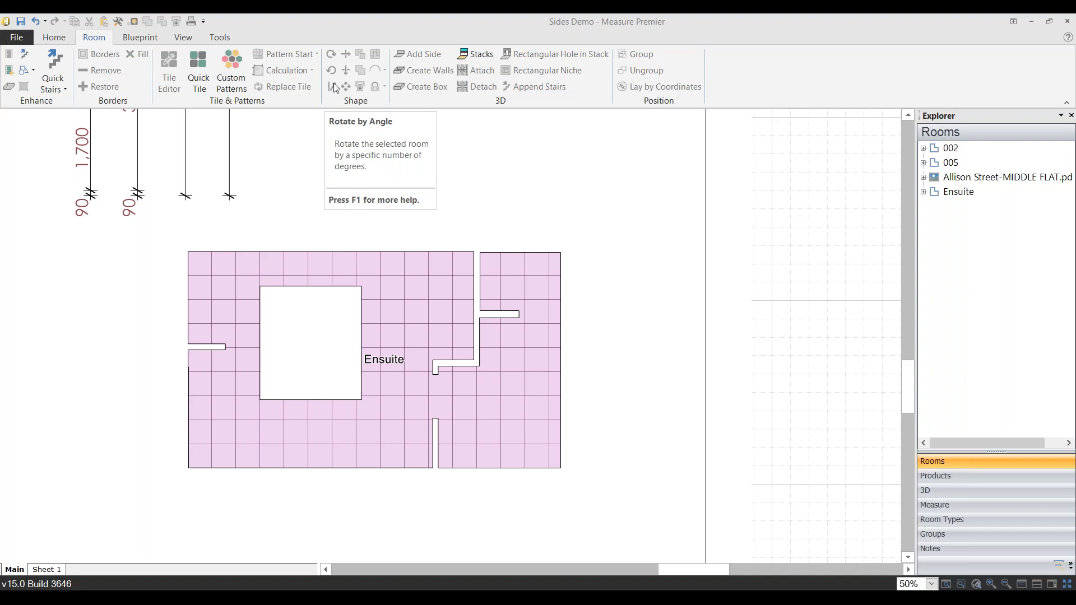
Step: Rotate Ensuite by 45 degrees and undo the rotation
left_click(424, 295)
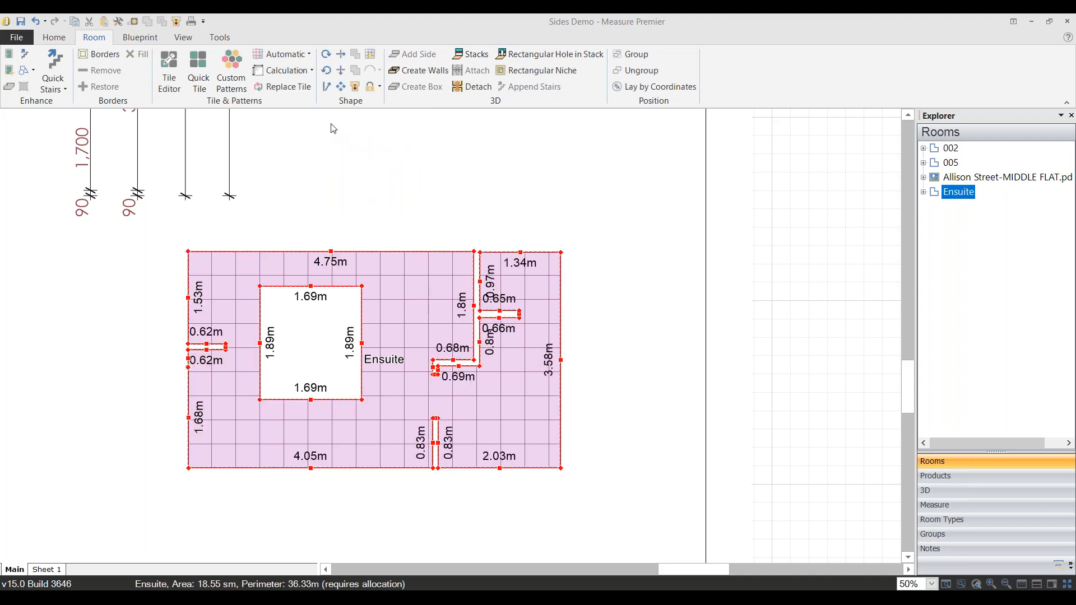
left_click(326, 87)
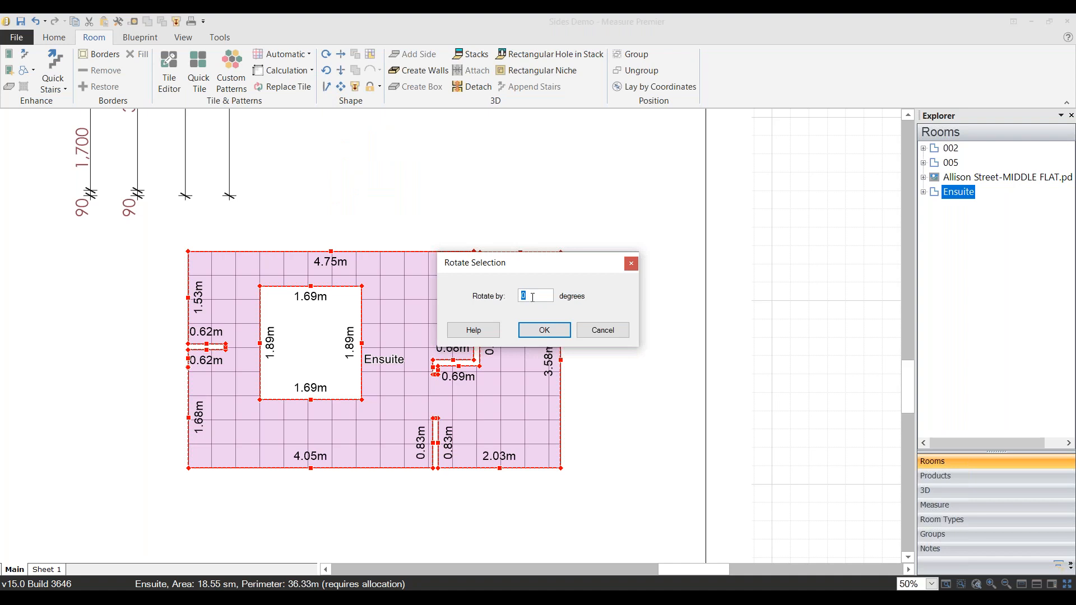
type("45")
left_click(546, 331)
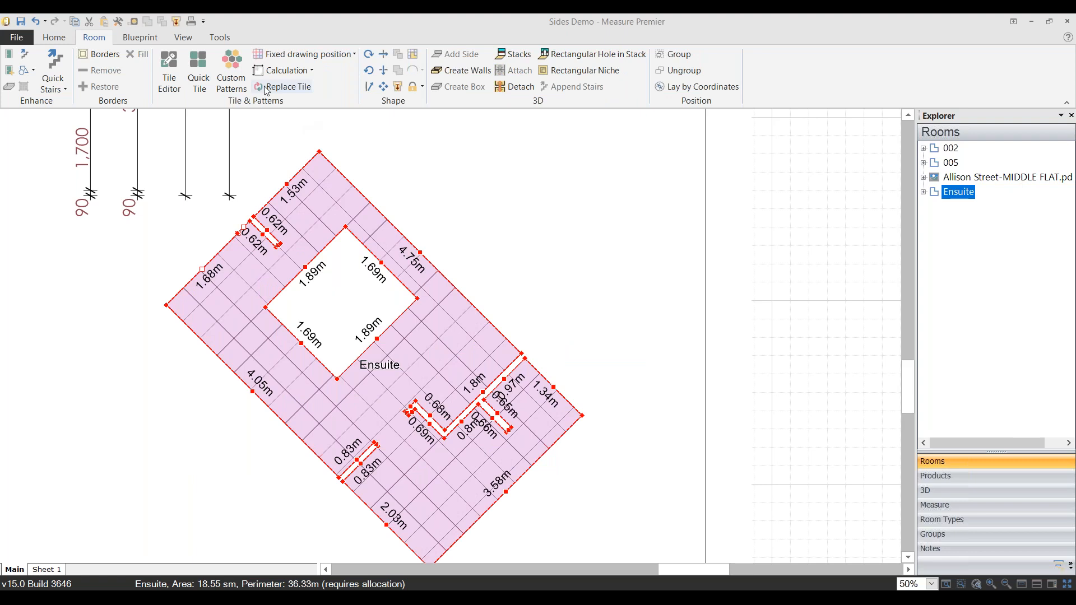
left_click(35, 21)
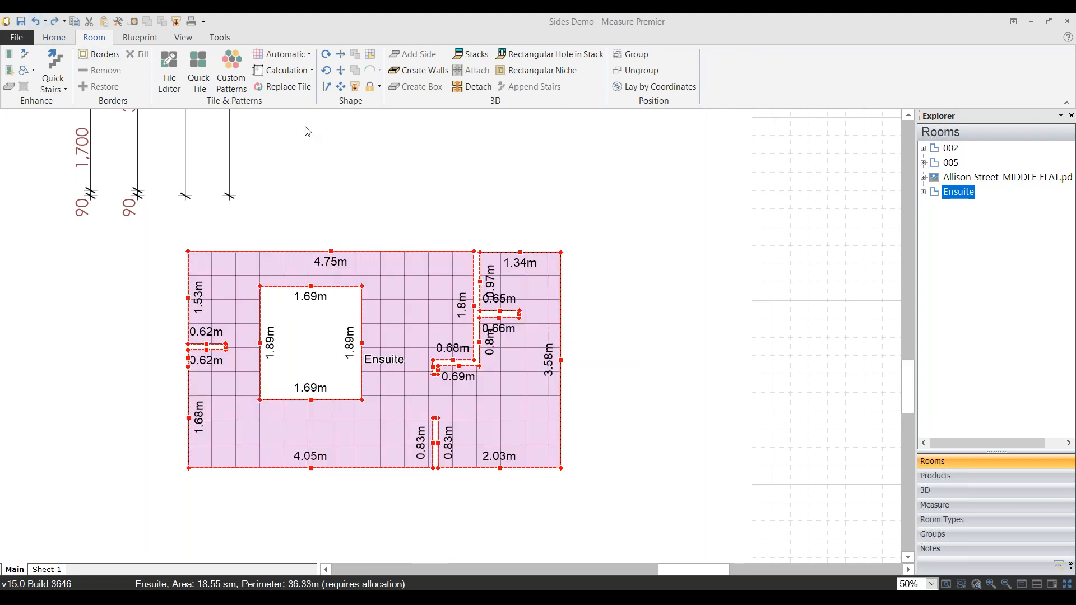
Step: Expand all walls of Ensuite by -0.05 m and undo the resize
left_click(341, 87)
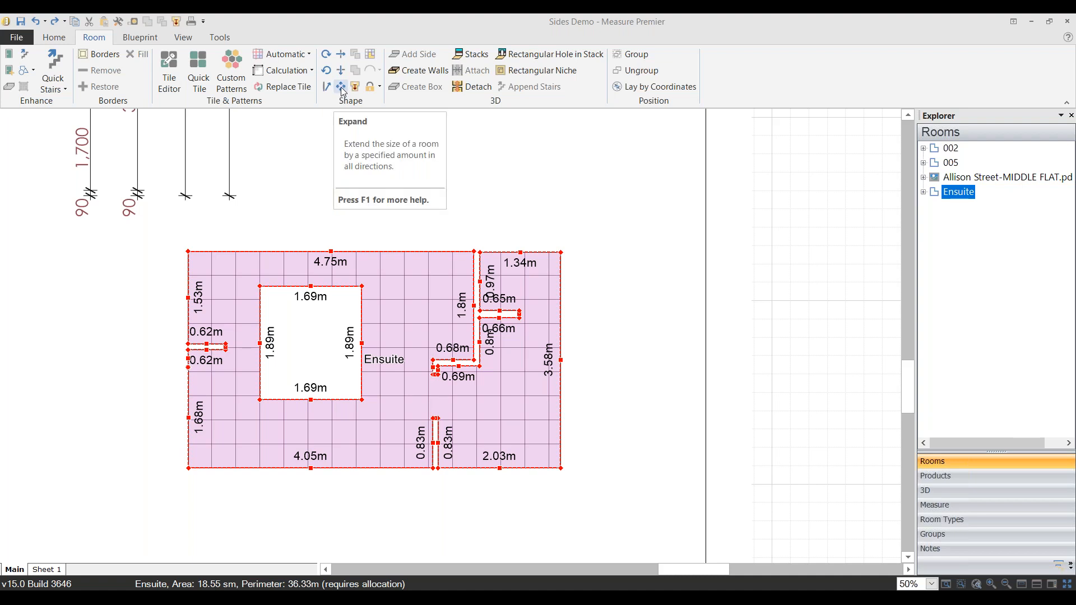
left_click(341, 87)
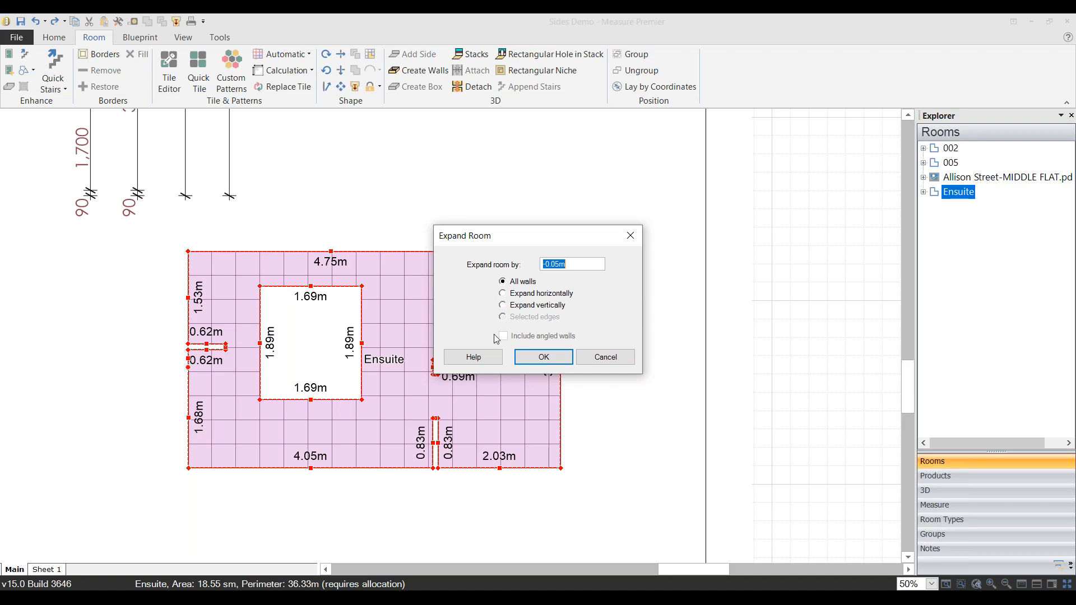
left_click(547, 358)
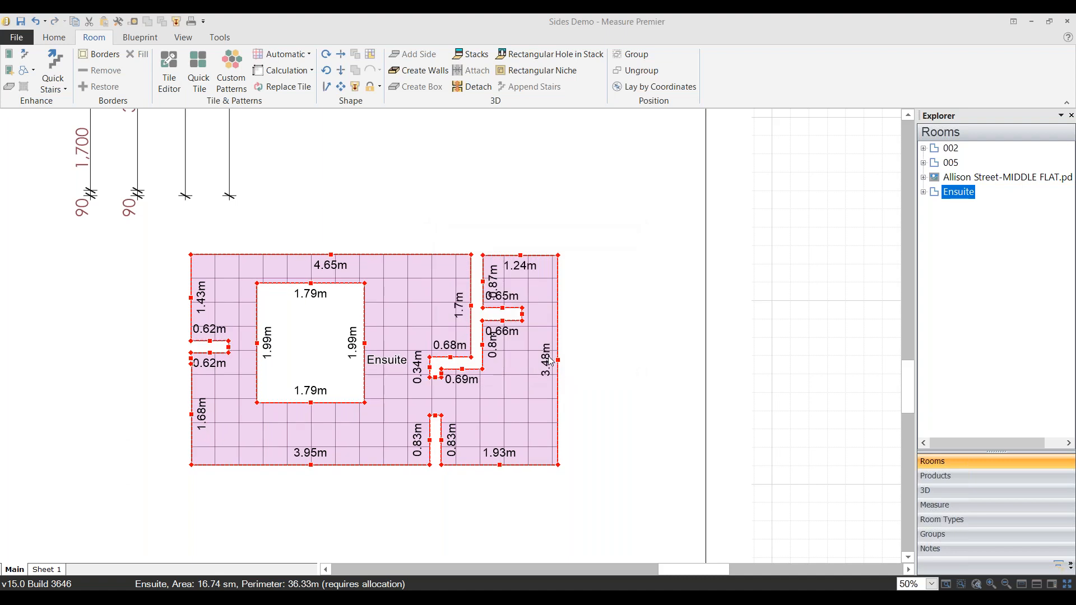
left_click(35, 21)
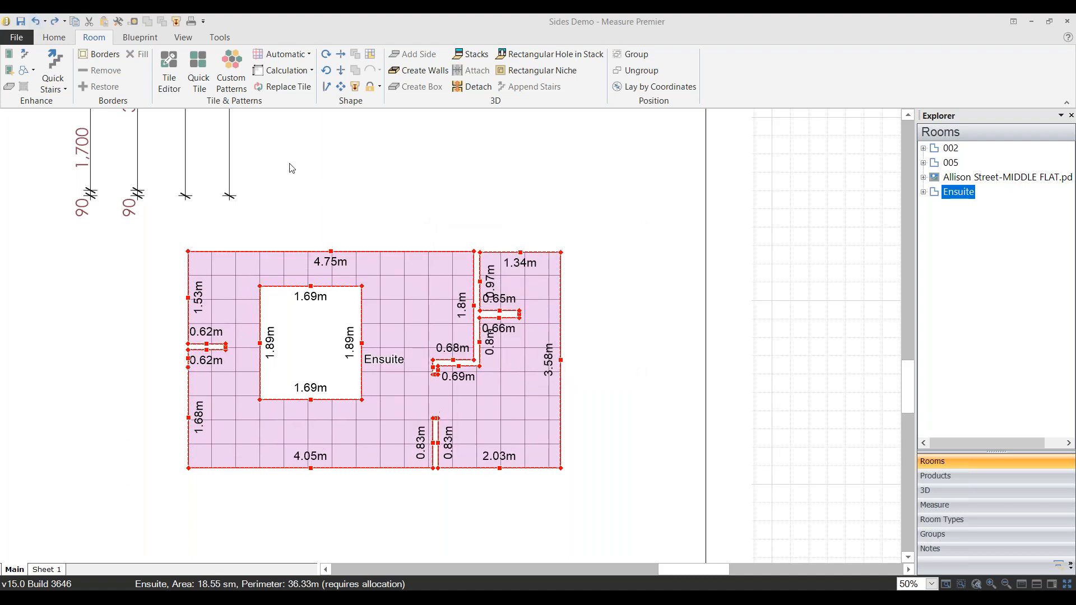
Step: Split Ensuite along a slanted line from its 4.75 m edge to its 4.05 m edge, just east of the hole
left_click(356, 92)
left_click(388, 252)
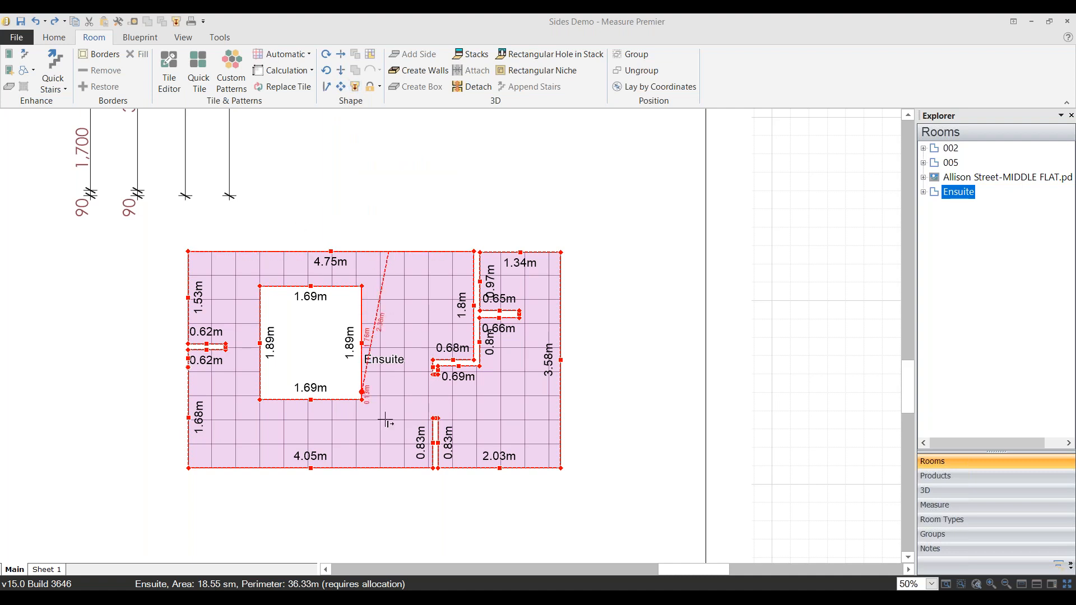
left_click(358, 468)
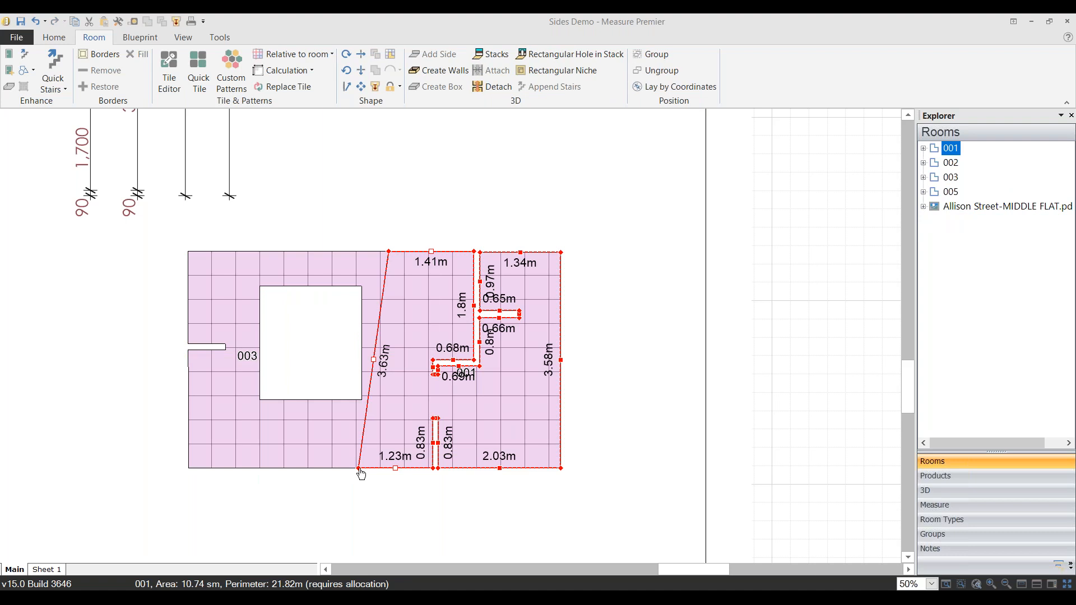
left_click(343, 533)
Step: Nudge the western split piece away from the eastern one, and undo both the move and the split
left_click(294, 442)
key("Left")
key("Left")
key("Left")
key("Left")
key("Left")
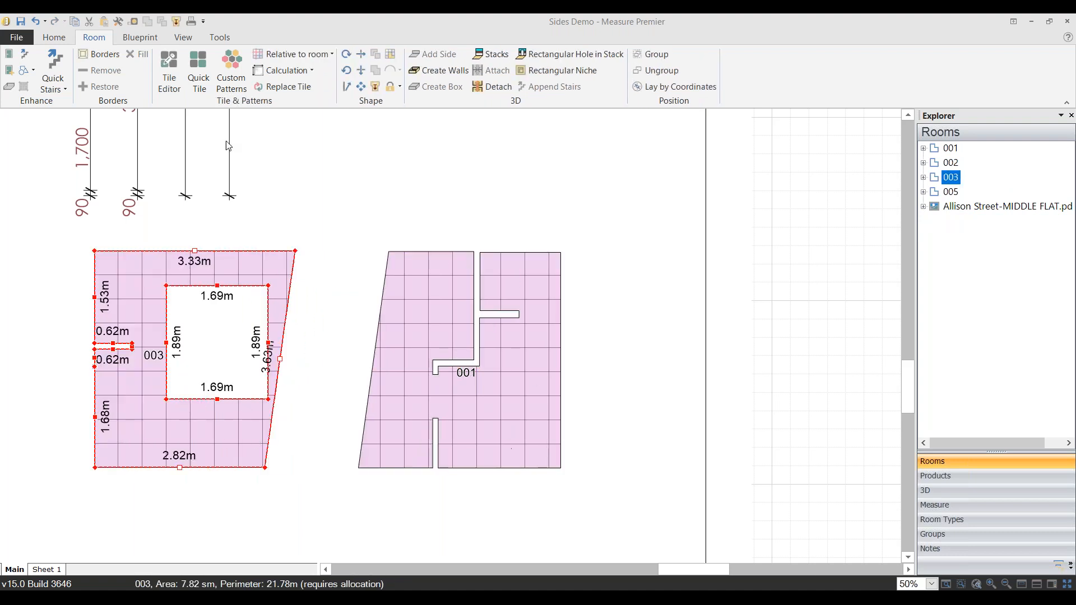
left_click(34, 23)
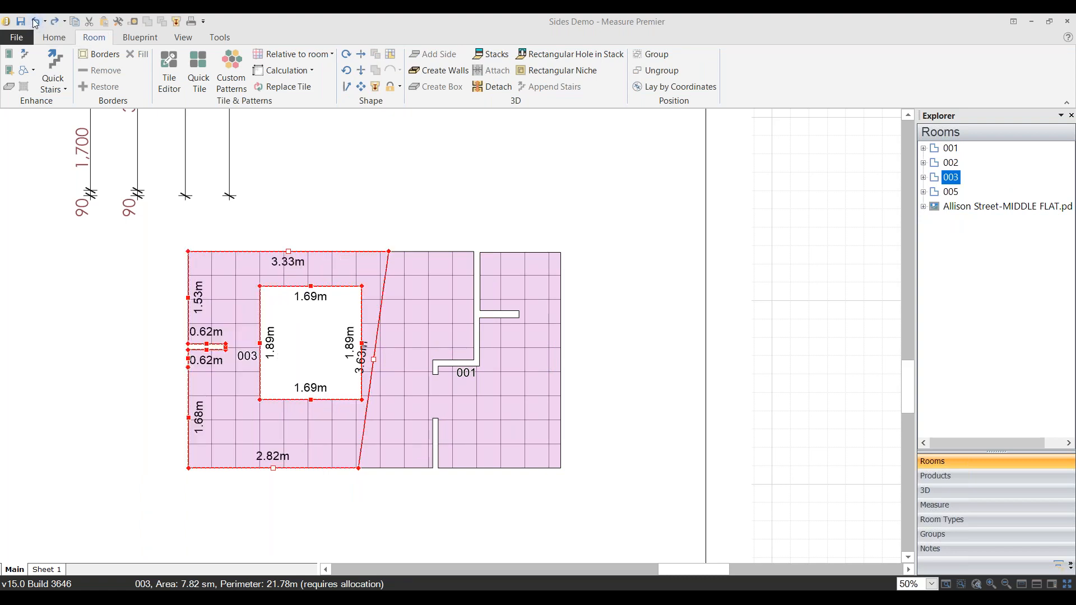
left_click(34, 24)
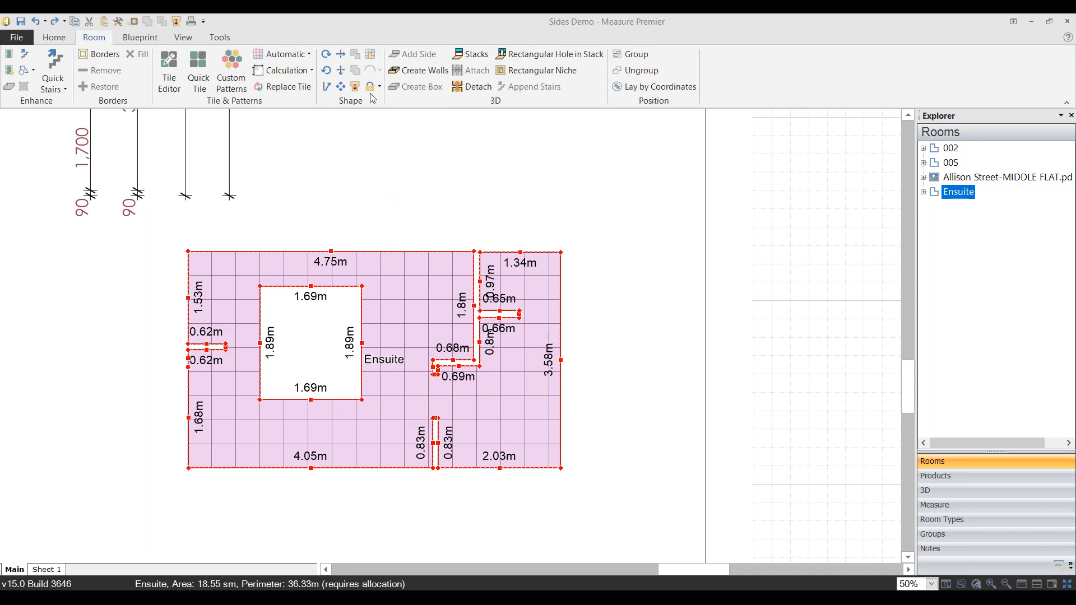
Step: Lock the Ensuite room against changes and test the lock by selecting the room
left_click(371, 91)
left_click(392, 101)
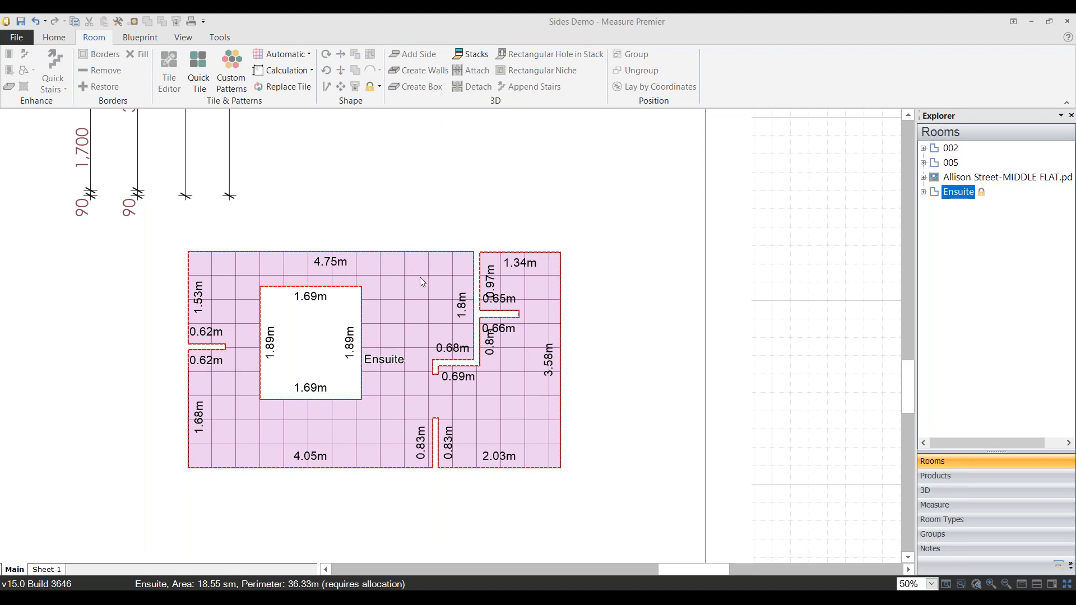
left_click(407, 306)
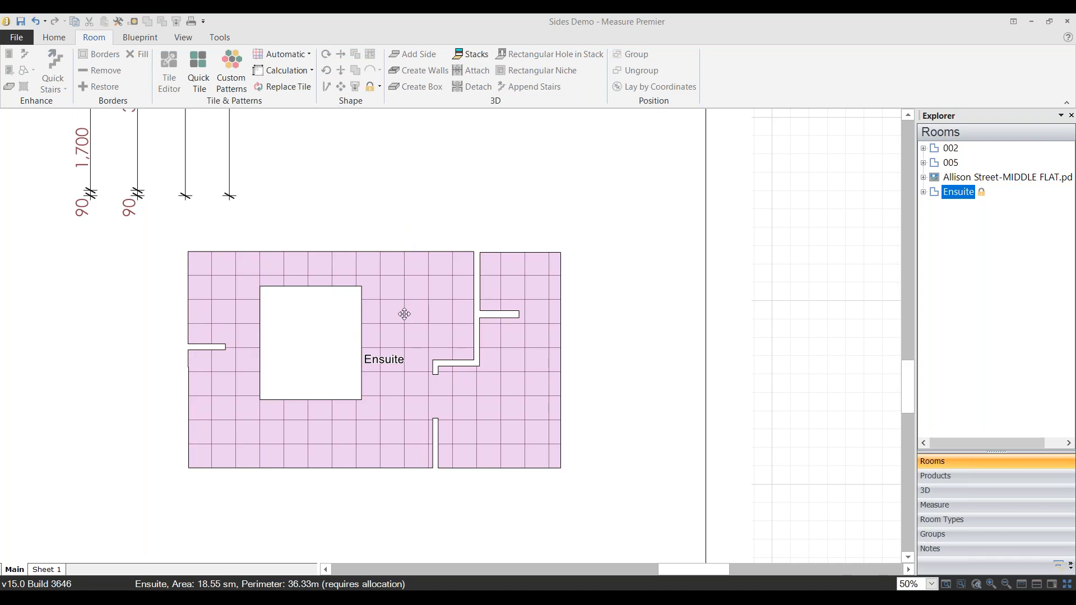
Step: Unlock the Ensuite room and test it by moving it slightly southeast and back northwest
left_click(384, 300)
left_click(382, 278)
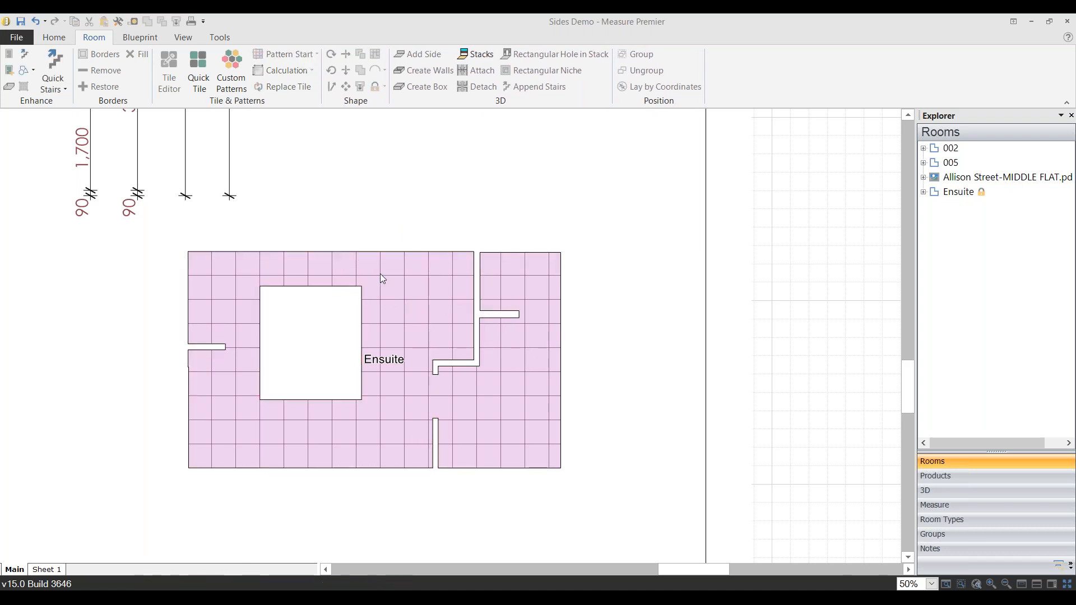
left_click(418, 287)
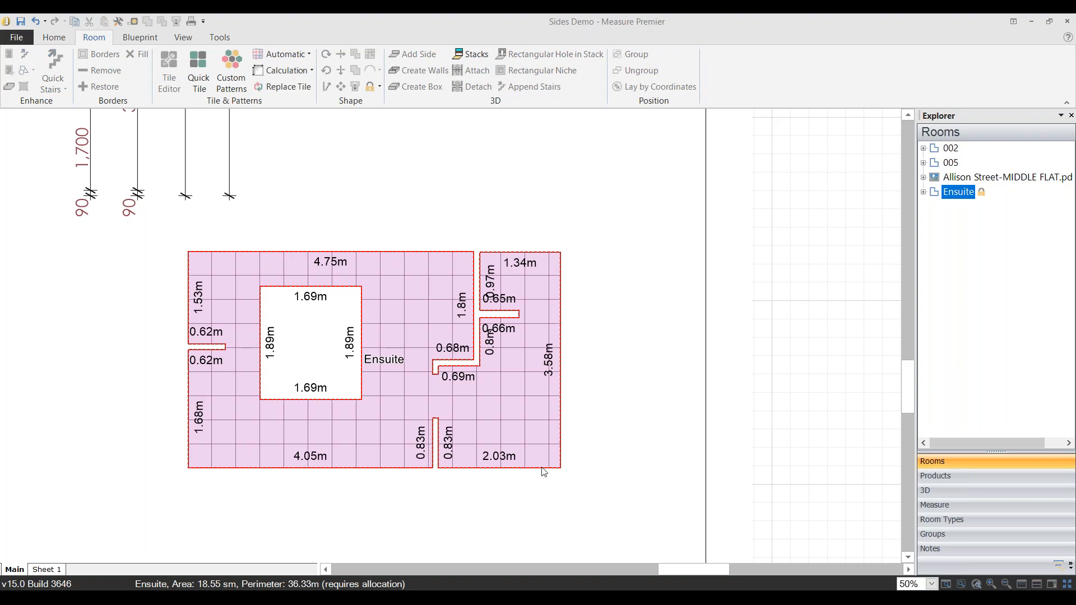
left_click(372, 87)
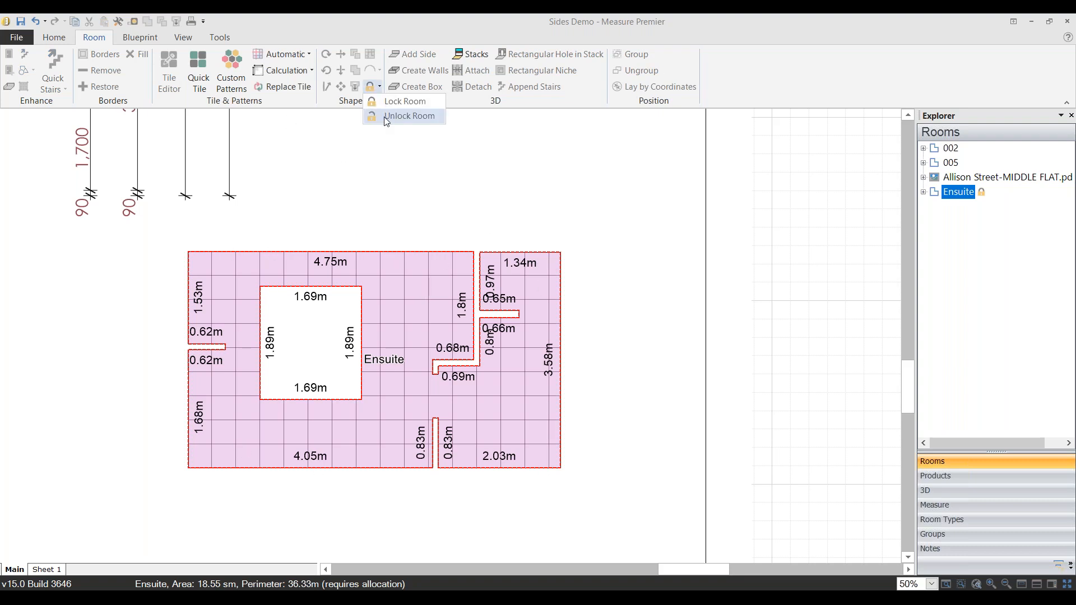
left_click(386, 116)
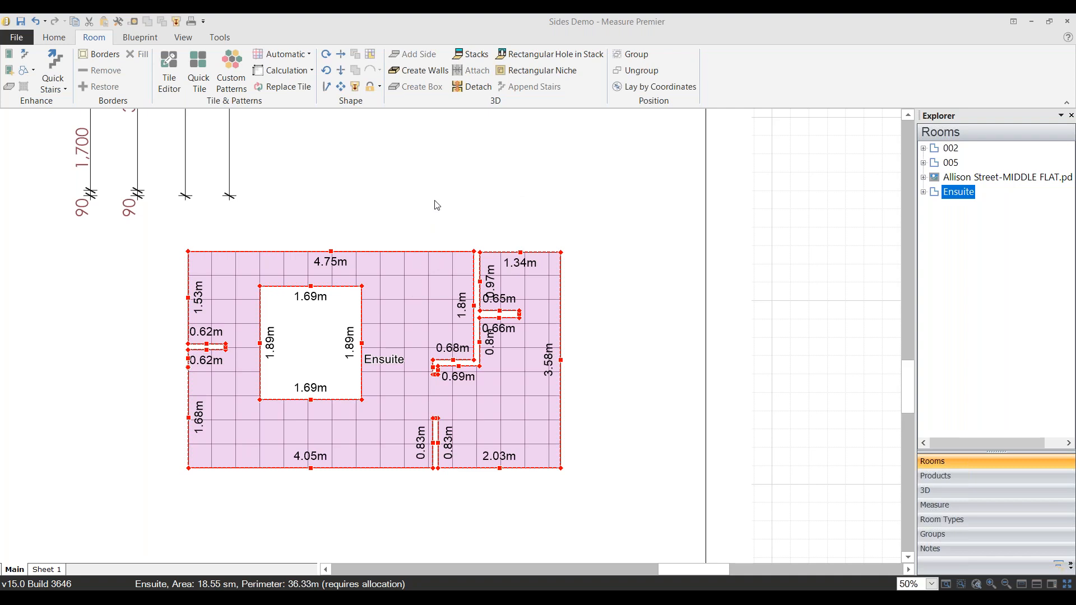
left_click_drag(410, 304, 462, 318)
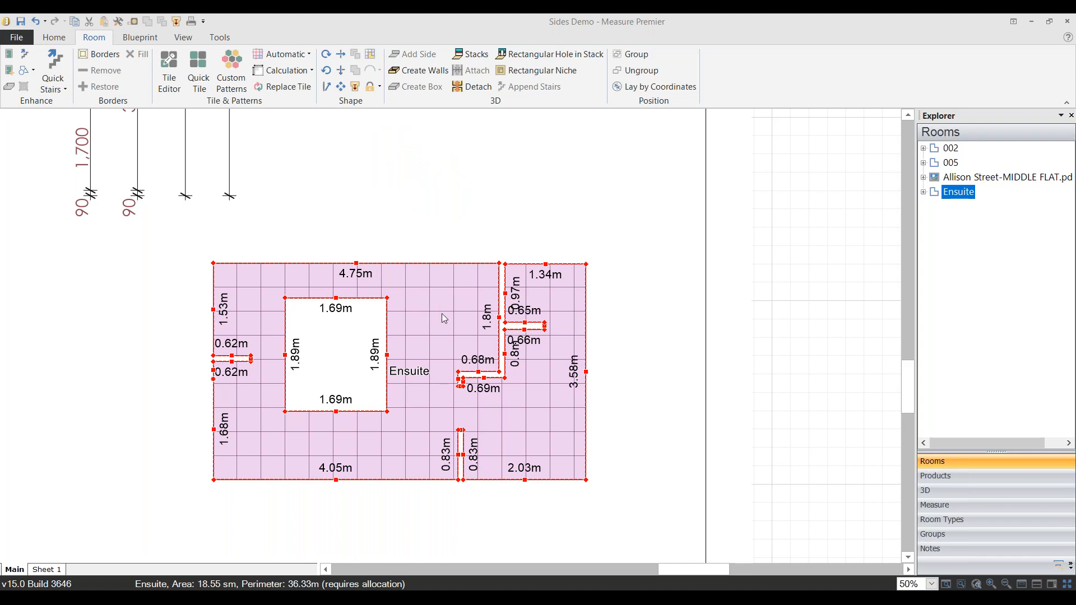
left_click_drag(431, 309, 404, 276)
Step: Snap the Ensuite room's shape to the grid
scroll(386, 190, "up", 2)
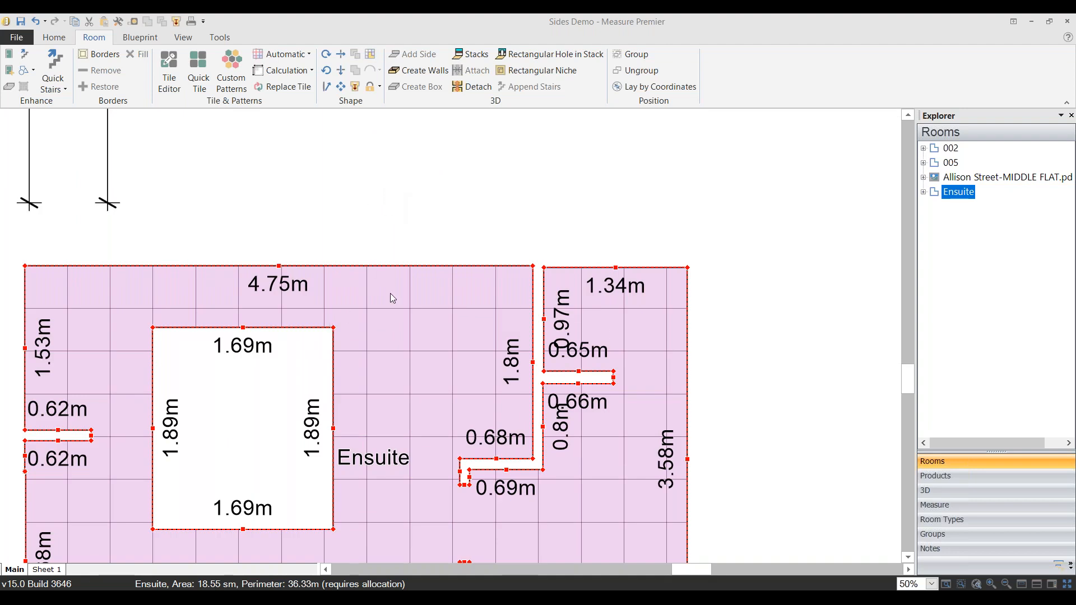
left_click(371, 56)
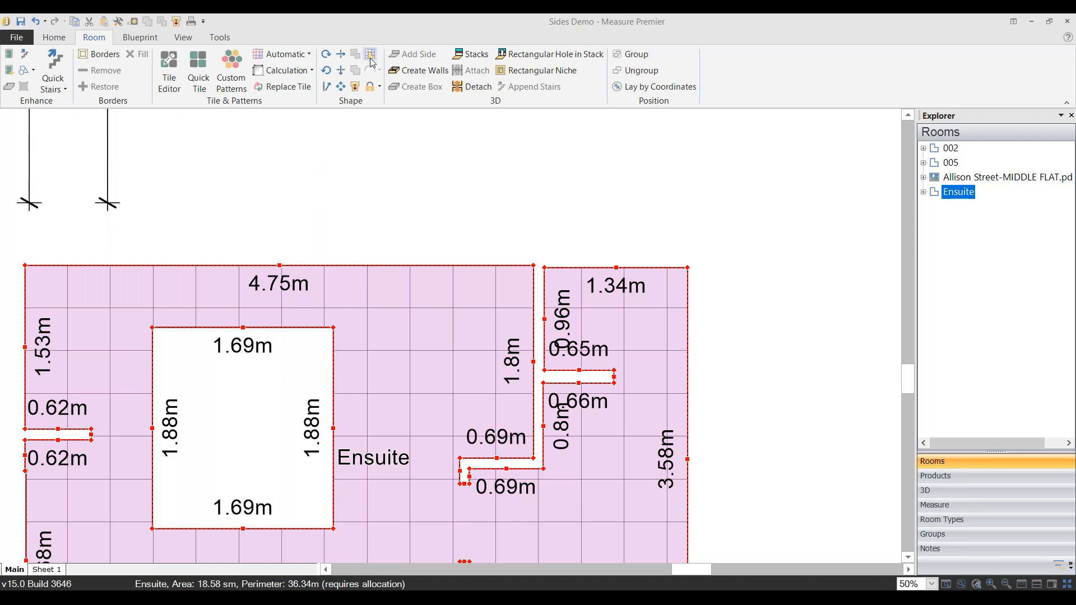
scroll(432, 376, "down", 4)
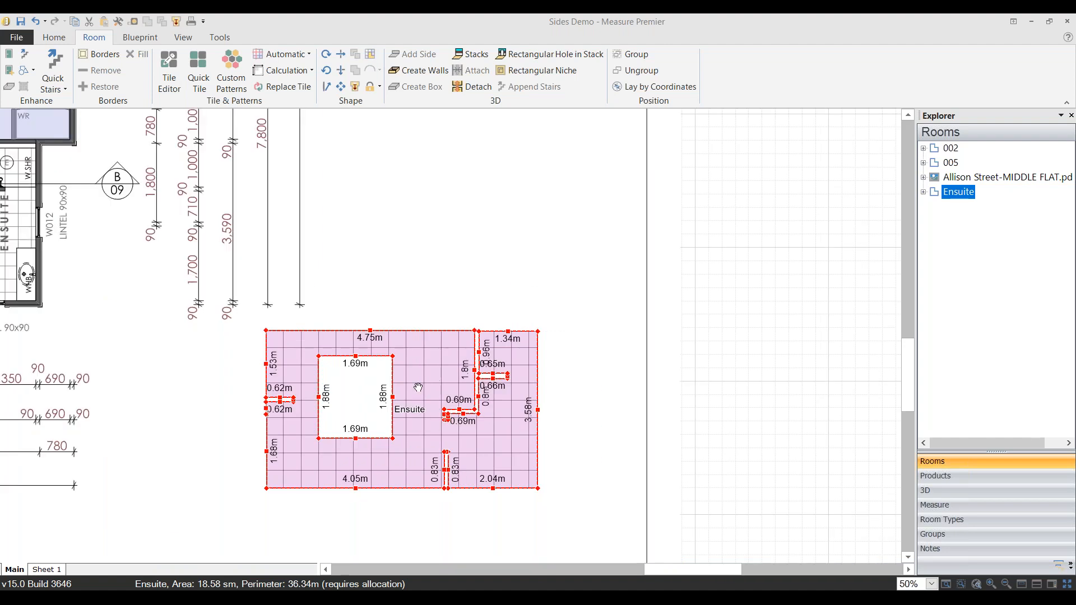
Step: Delete the Ensuite room from the blank area beside the floor plan
scroll(408, 261, "down", 3)
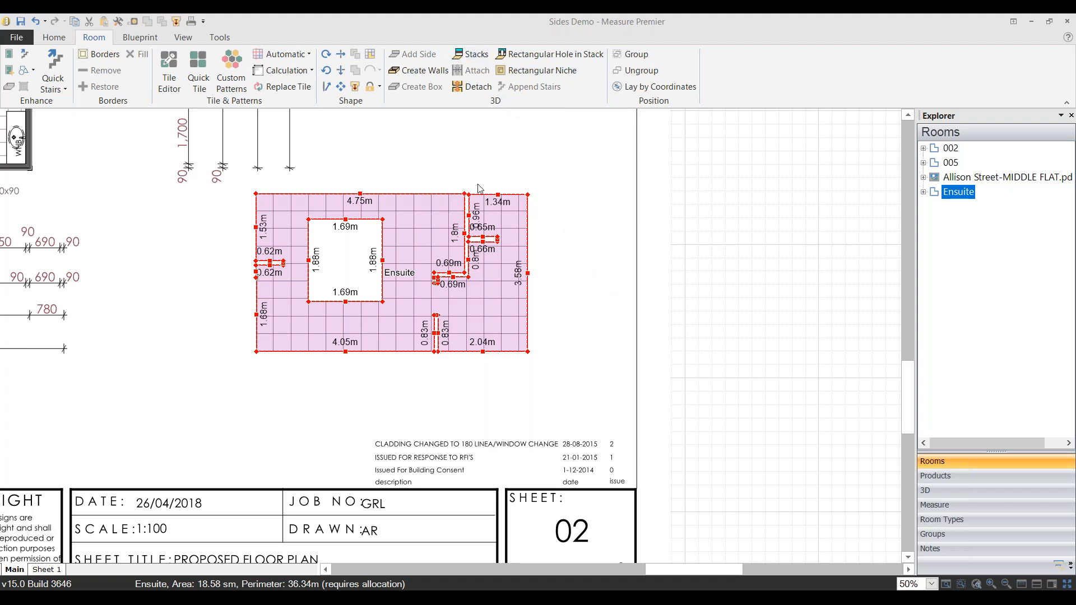
left_click_drag(227, 174, 569, 377)
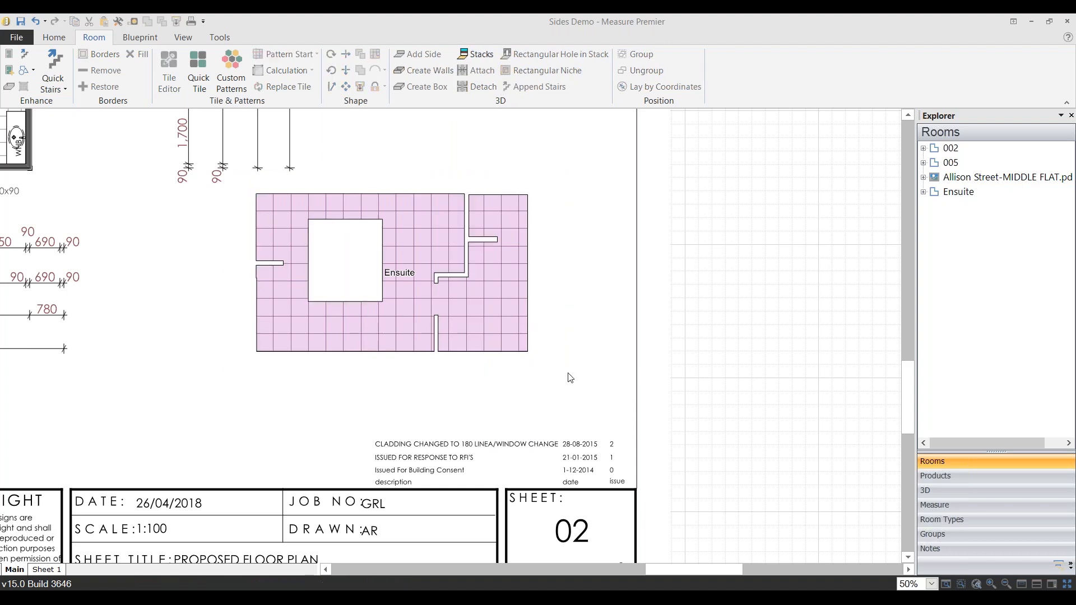
key("Delete")
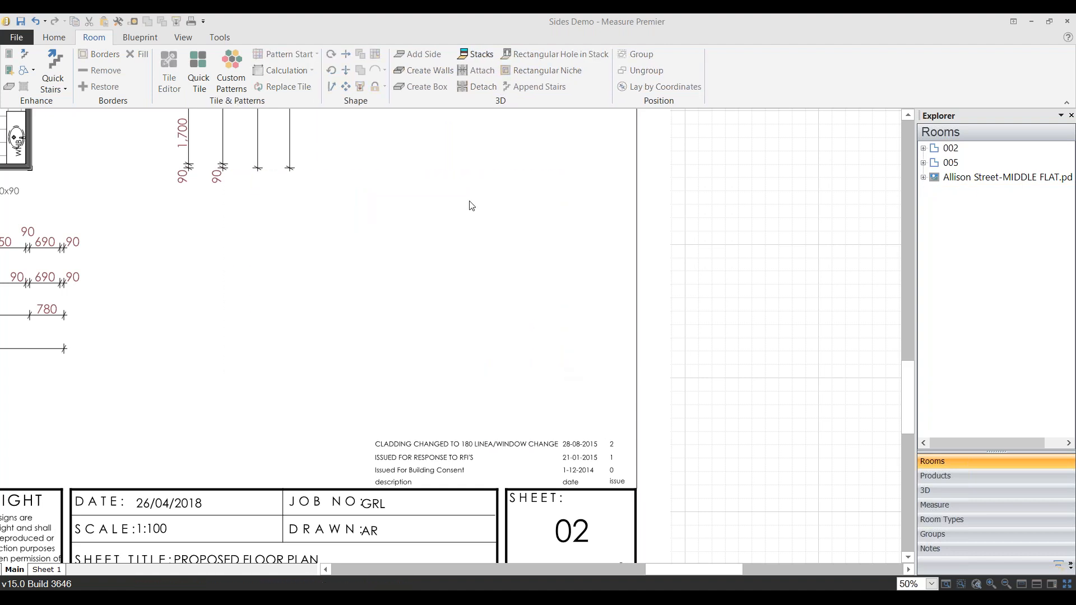
Step: Place a square quick room about 3.66 m by 3.66 m in the blank area east of the floor plan
scroll(565, 354, "up", 5)
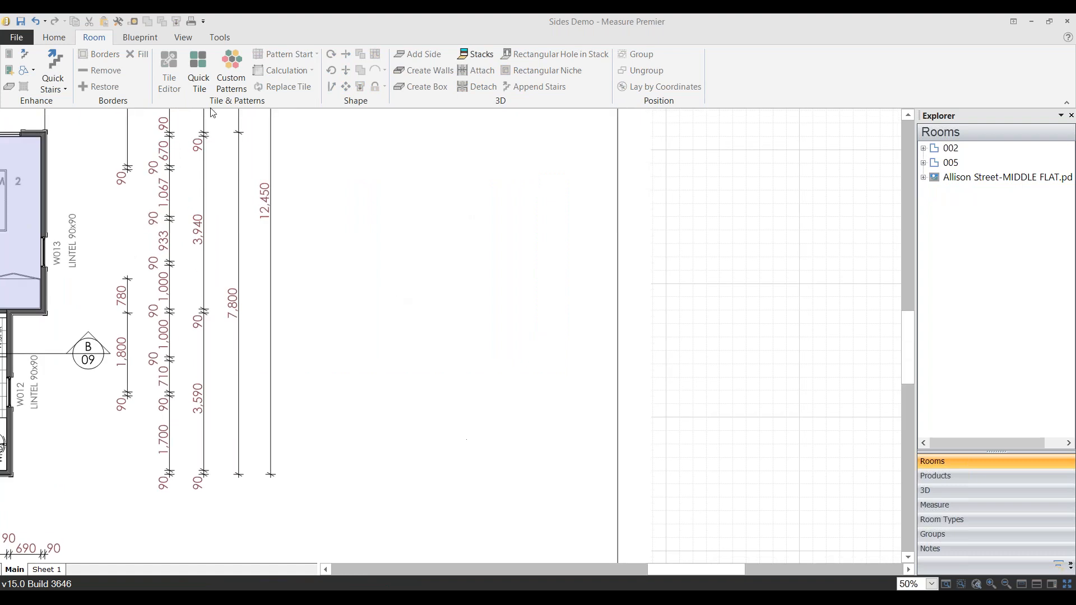
left_click(54, 38)
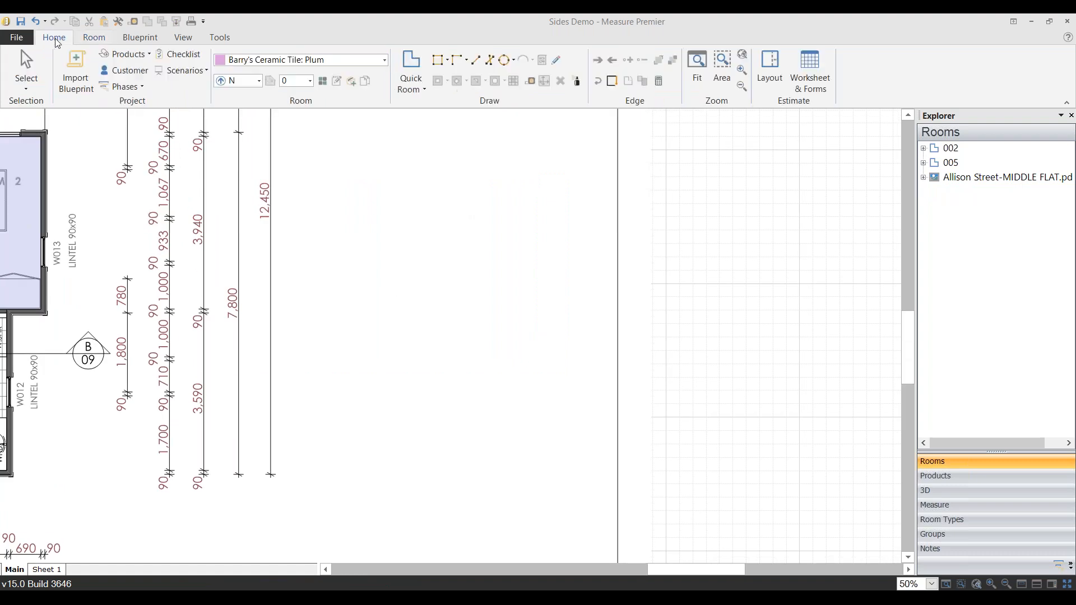
left_click(413, 88)
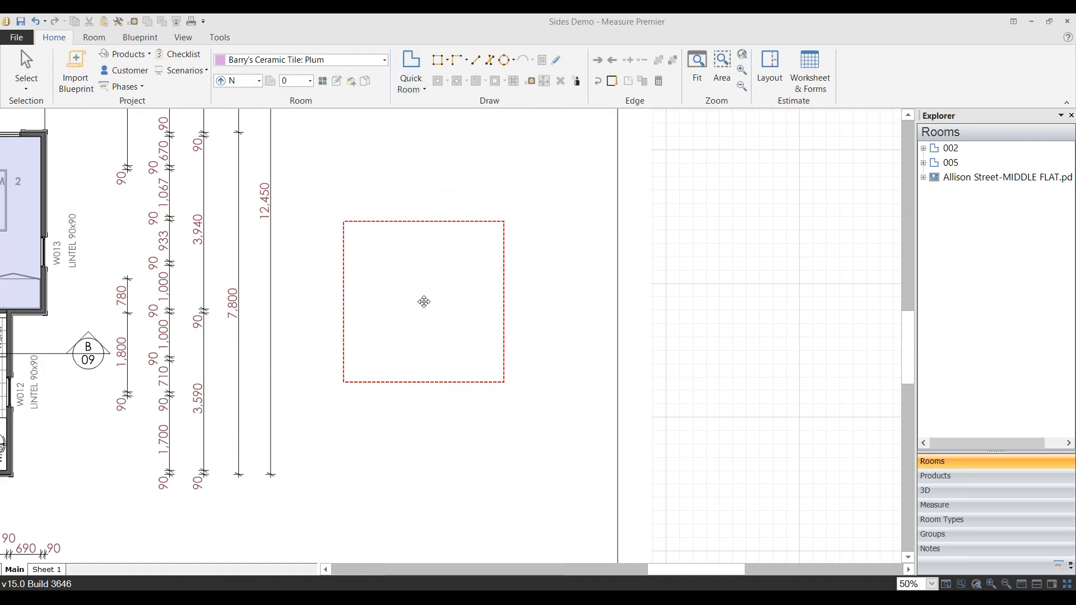
left_click(424, 301)
Step: Assign the carpet roll Barry's Pick (3.66m) to the new square room 001
left_click(384, 60)
left_click(358, 212)
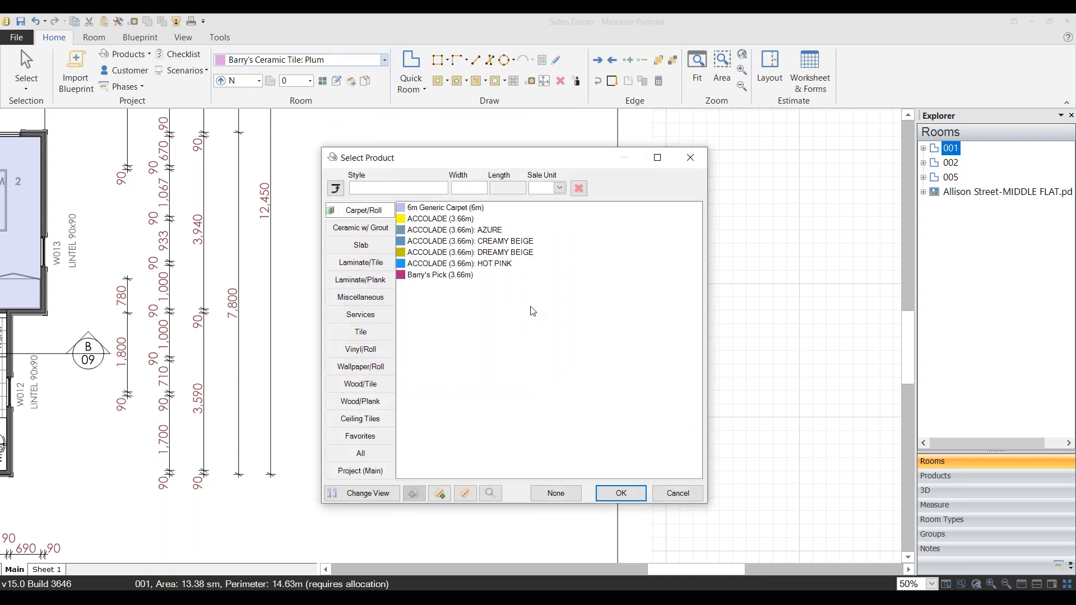
left_click(463, 276)
left_click(620, 493)
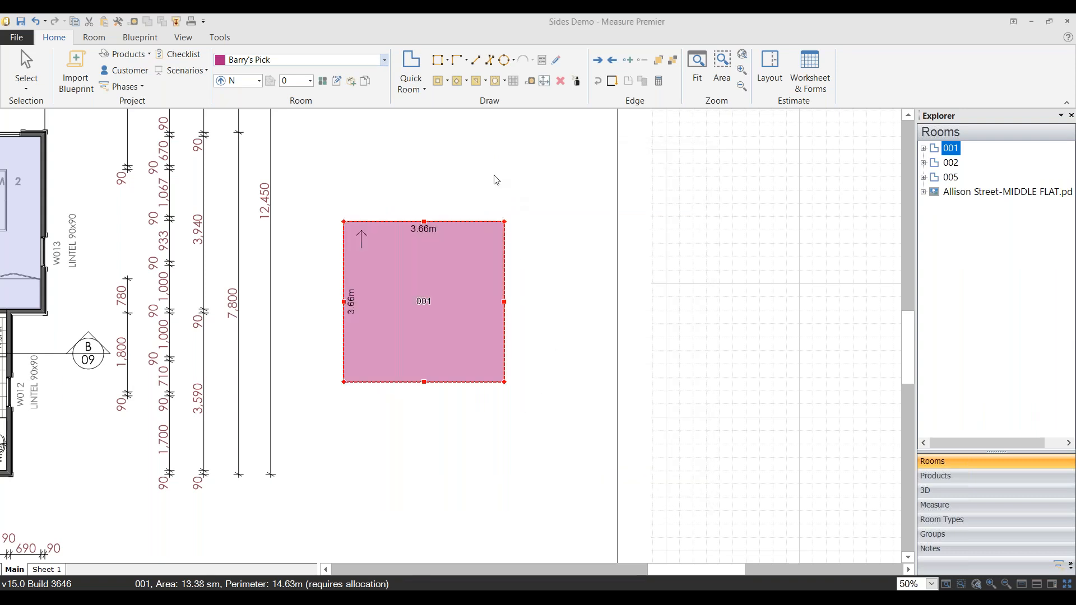
Step: Start a new stack for room 001 and name it Demo Stack
left_click(94, 37)
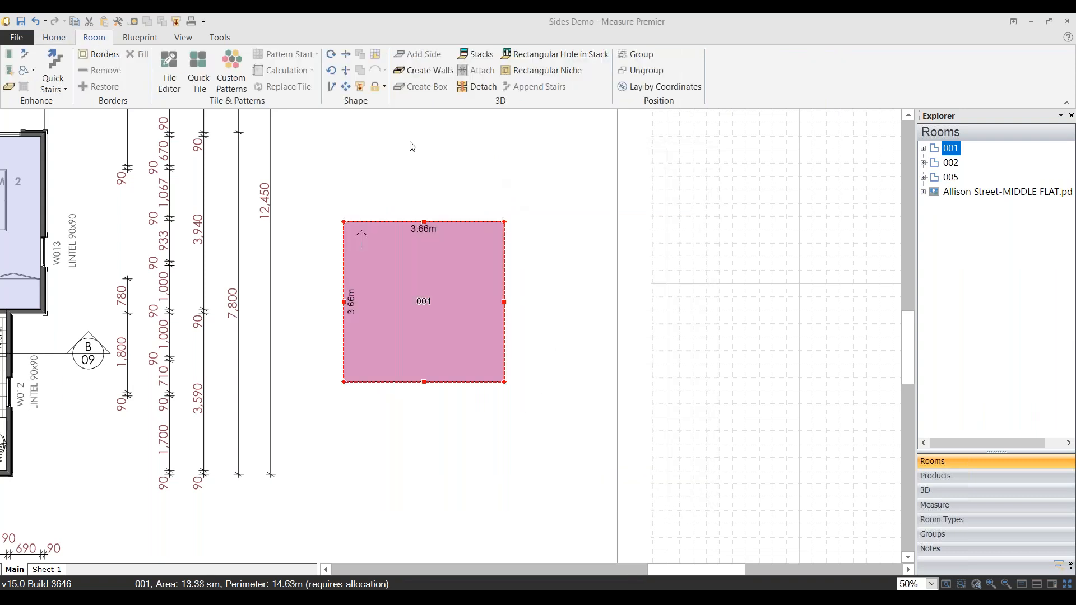
left_click(477, 58)
left_click(477, 56)
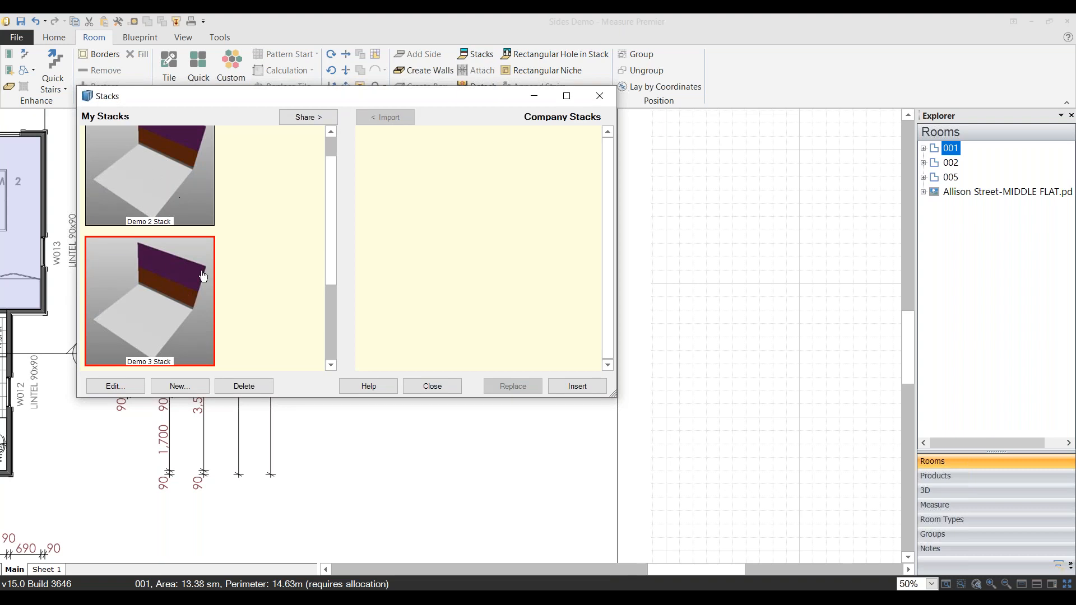
left_click(190, 390)
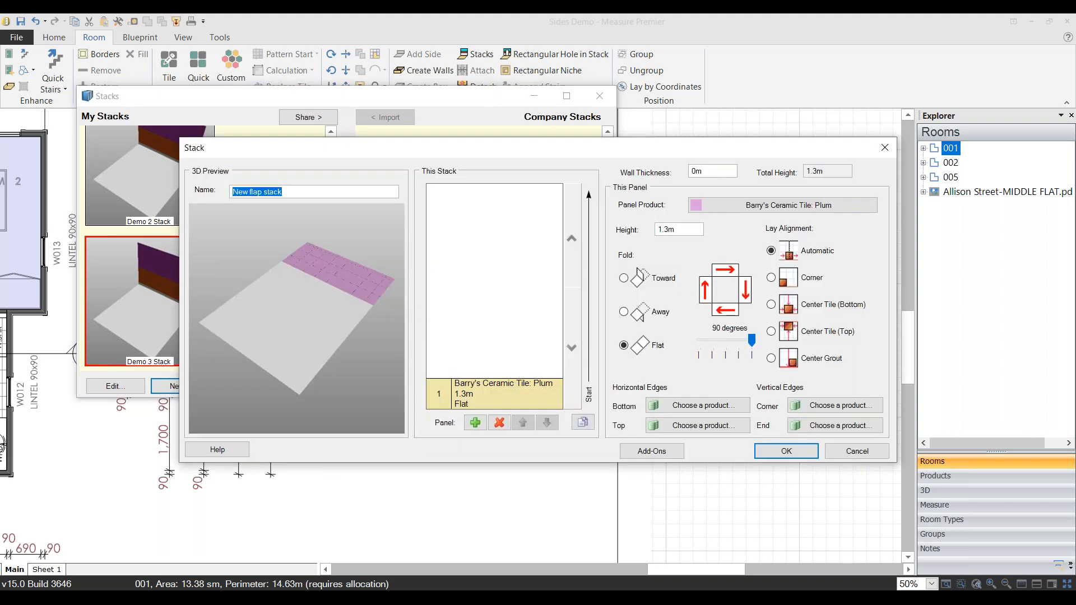
type("Demo Stack")
left_click_drag(660, 139, 546, 116)
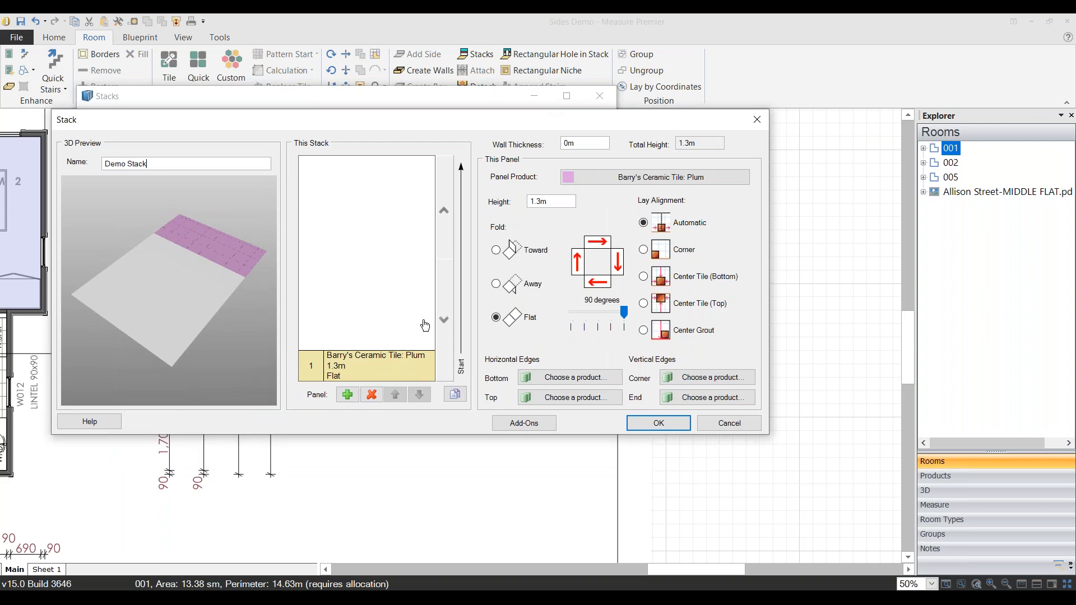
Step: Set the stack's first panel to no product, a height of 0.15 m and a Toward fold
left_click(638, 178)
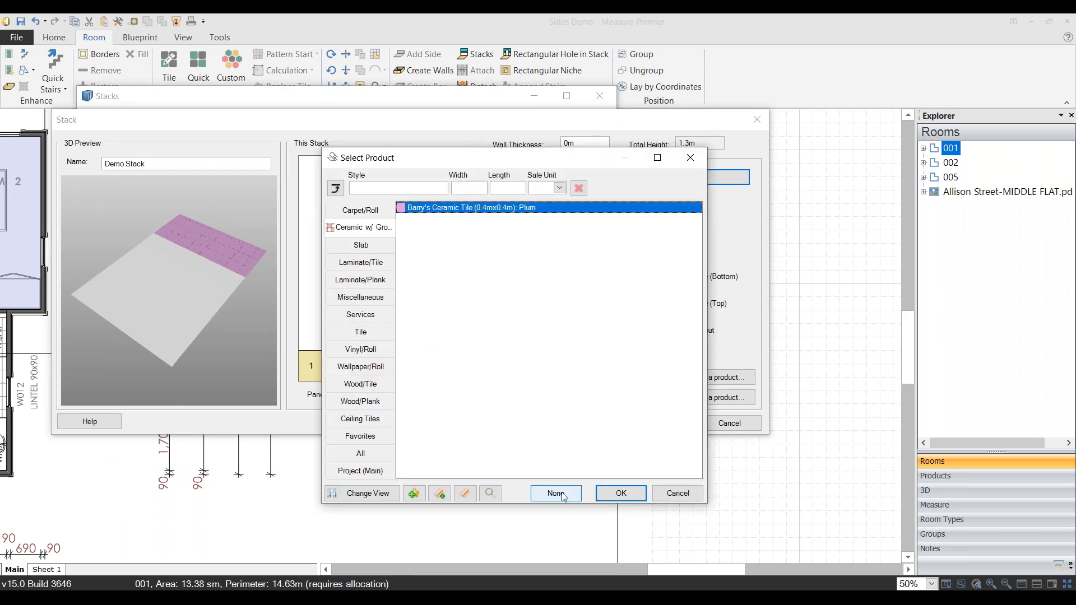
left_click(564, 497)
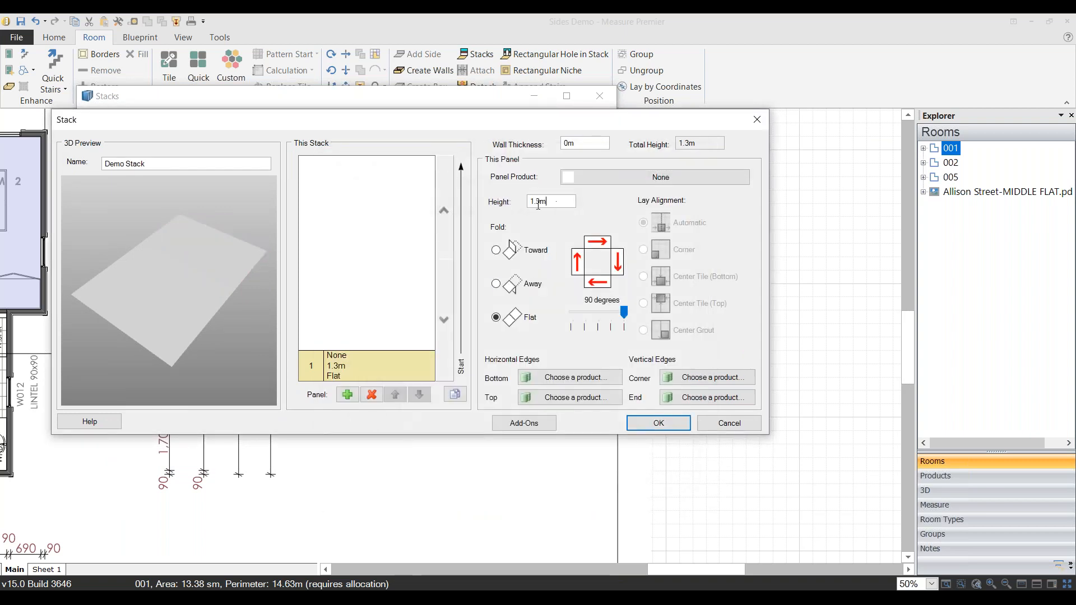
type(".15")
left_click(496, 251)
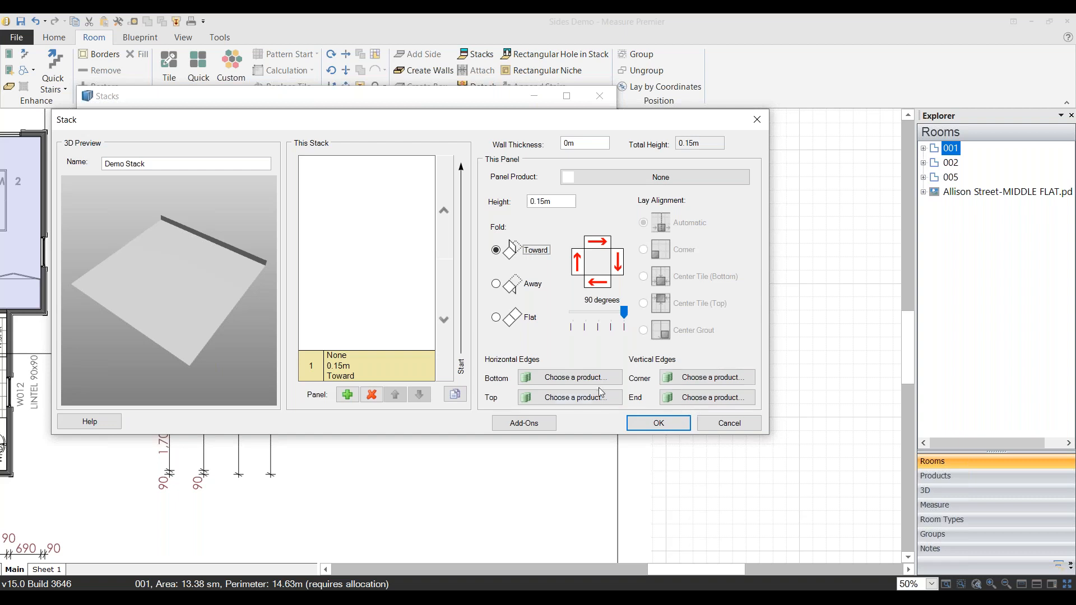
Step: Rename the stack as Demo Stack 4 and save it to My Stacks
left_click(671, 428)
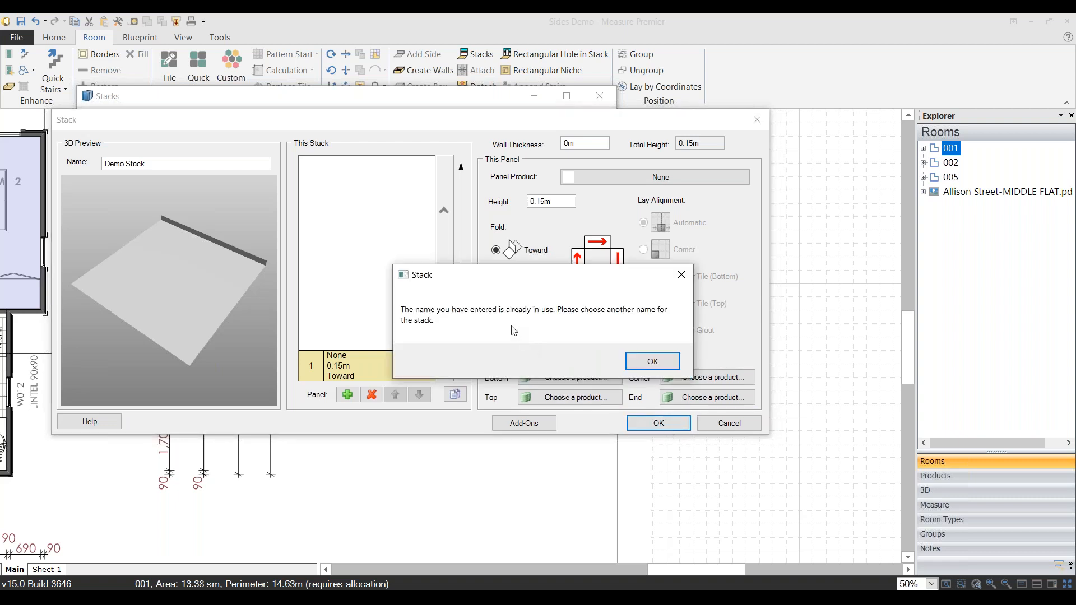
left_click(651, 361)
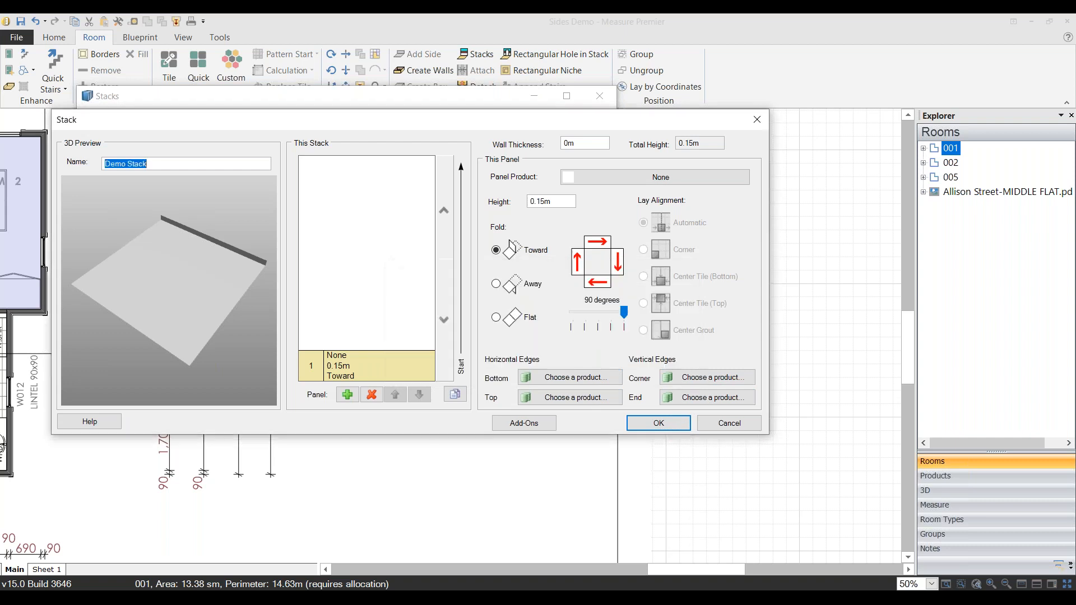
left_click(161, 162)
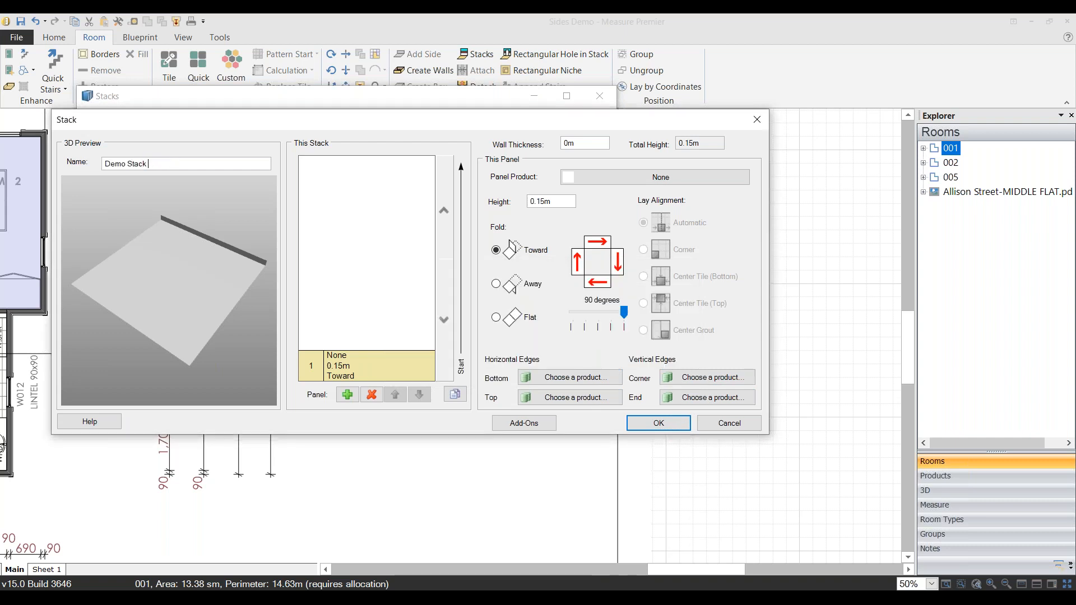
type("4")
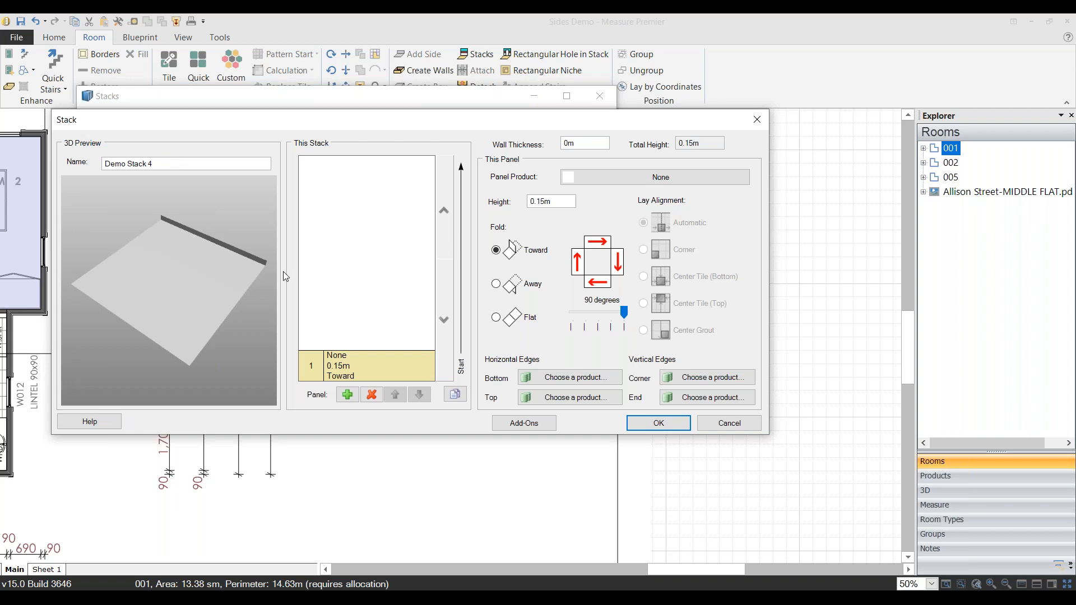
left_click(658, 423)
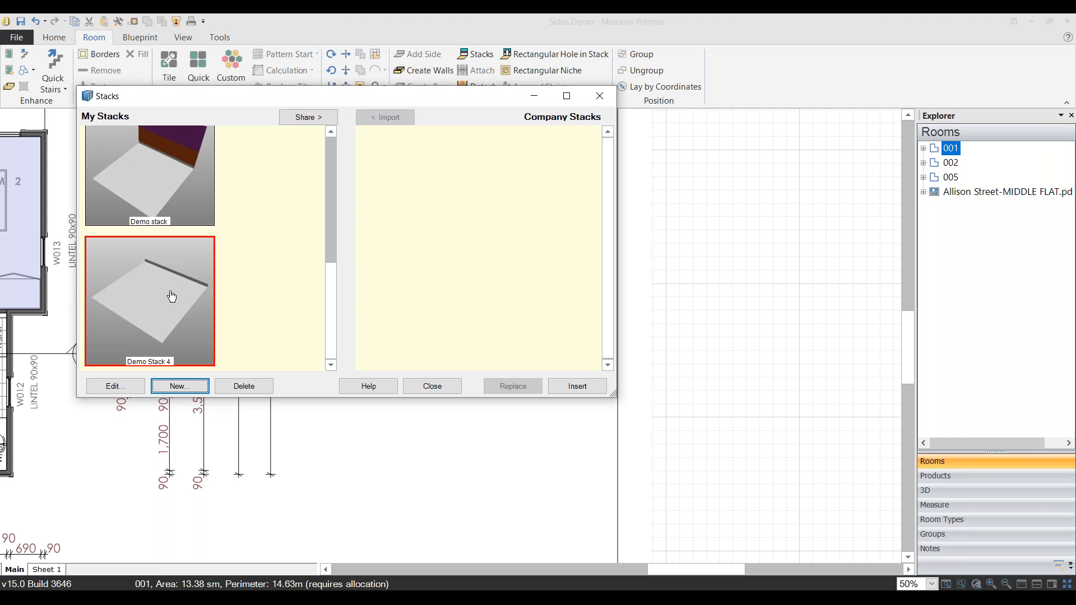
Step: Reopen Demo Stack 4 for editing and add a second panel of Barry's Vinyl (2m) with a height of 1 m
left_click(124, 385)
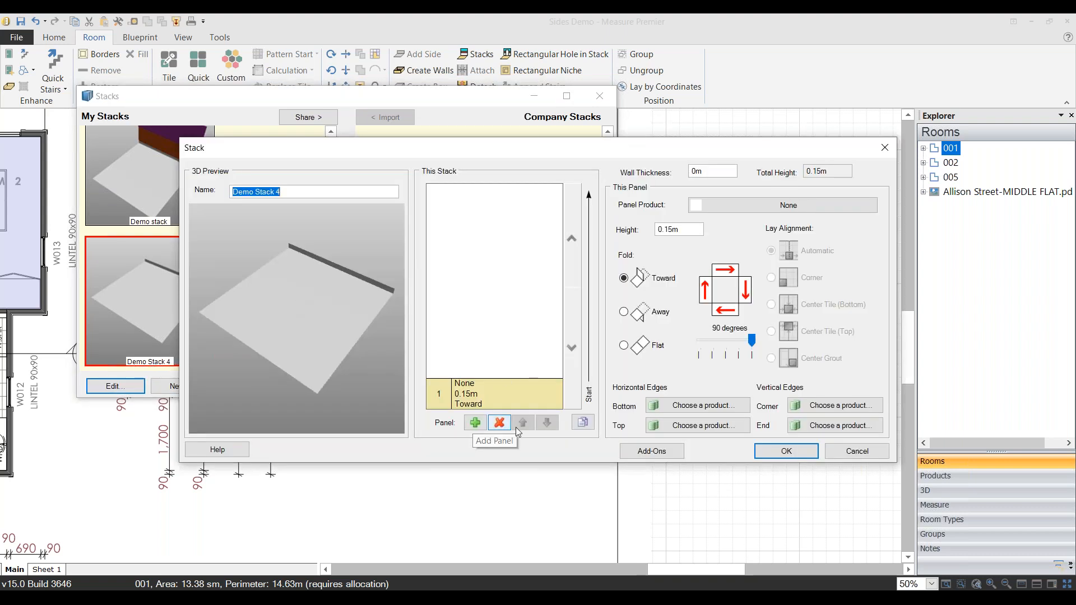
left_click(475, 423)
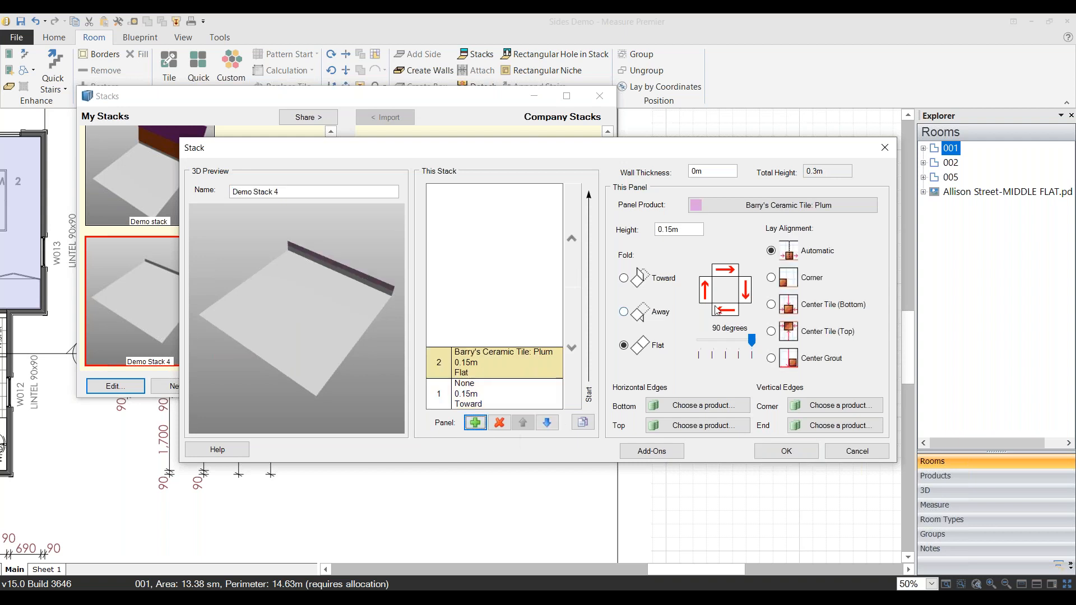
left_click(797, 208)
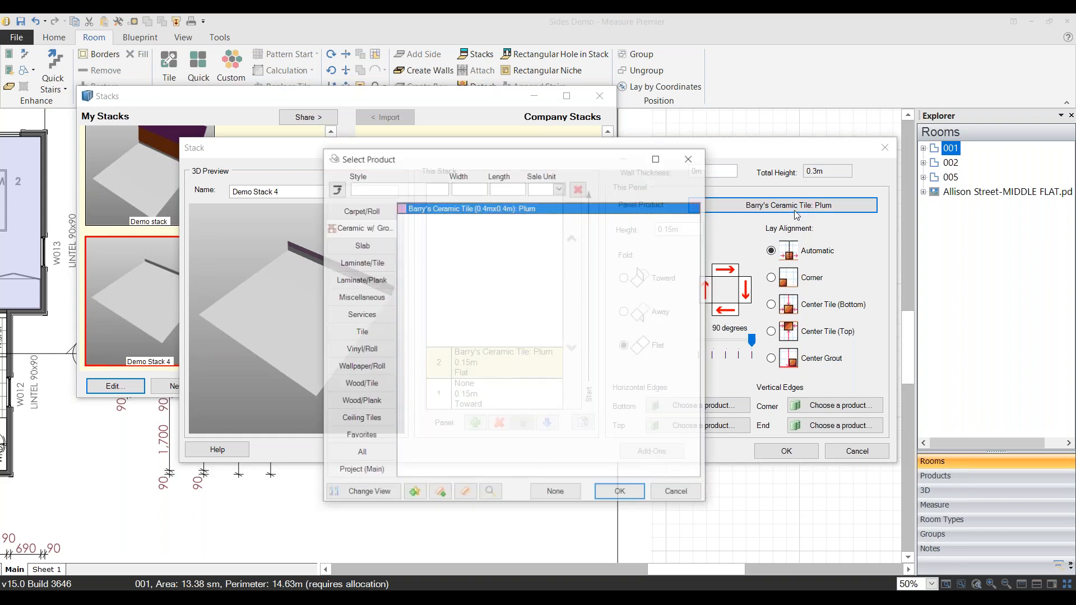
left_click(368, 350)
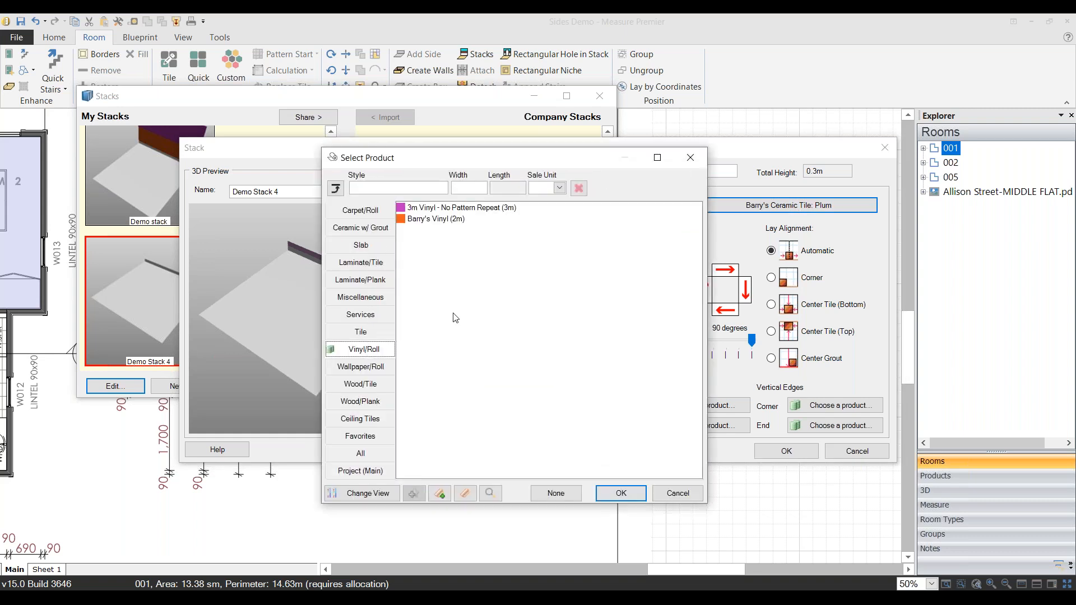
left_click(446, 220)
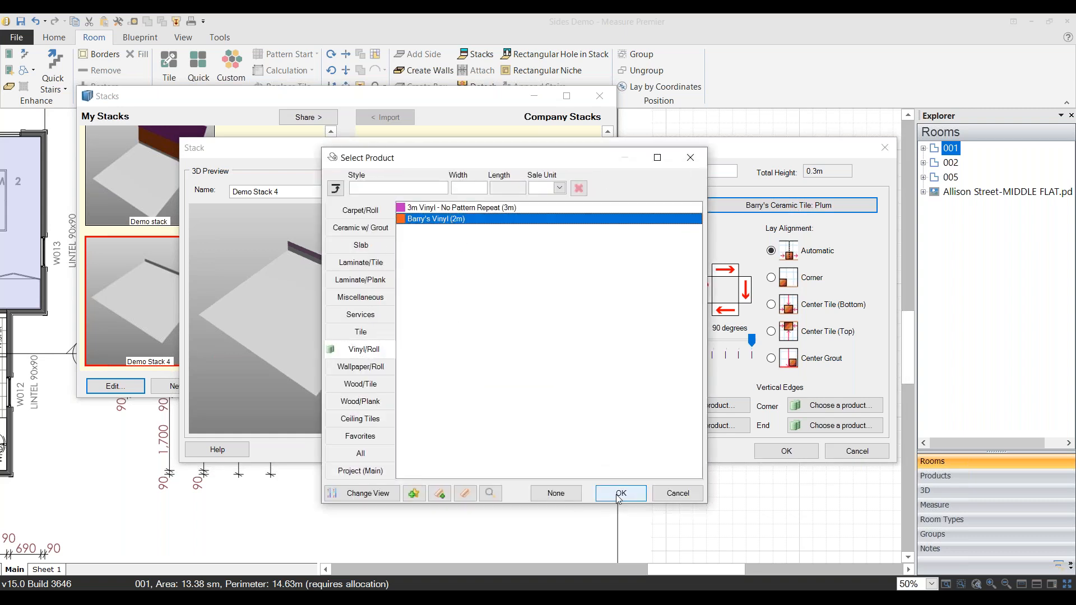
left_click(620, 493)
double_click(685, 229)
type("1")
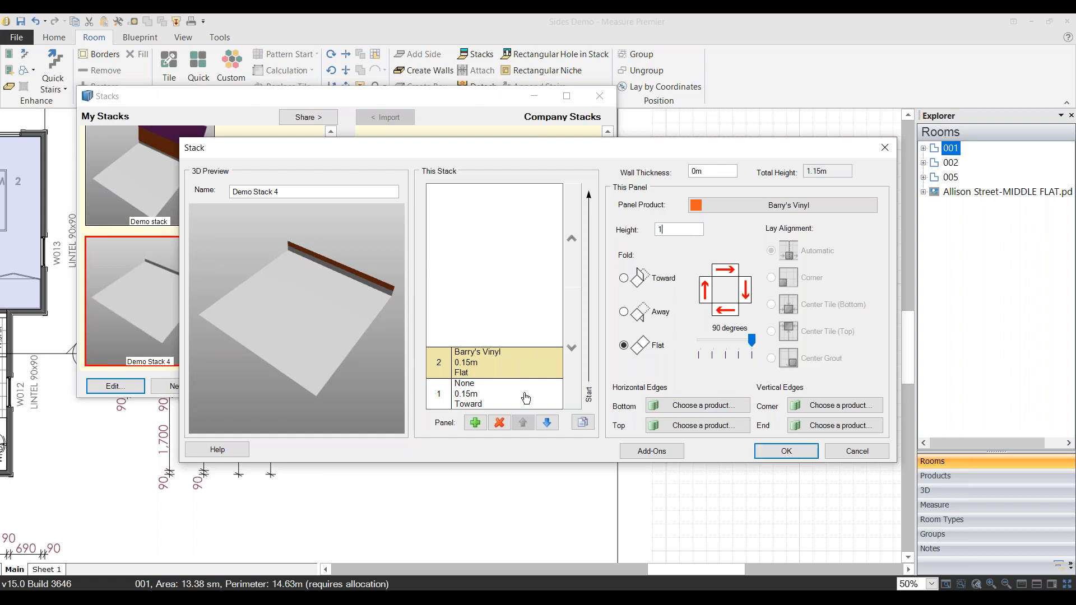
Step: Add a third panel of 3m Vinyl - No Pattern Repeat to Demo Stack 4, 1.295 m high, and confirm the stack
left_click(476, 424)
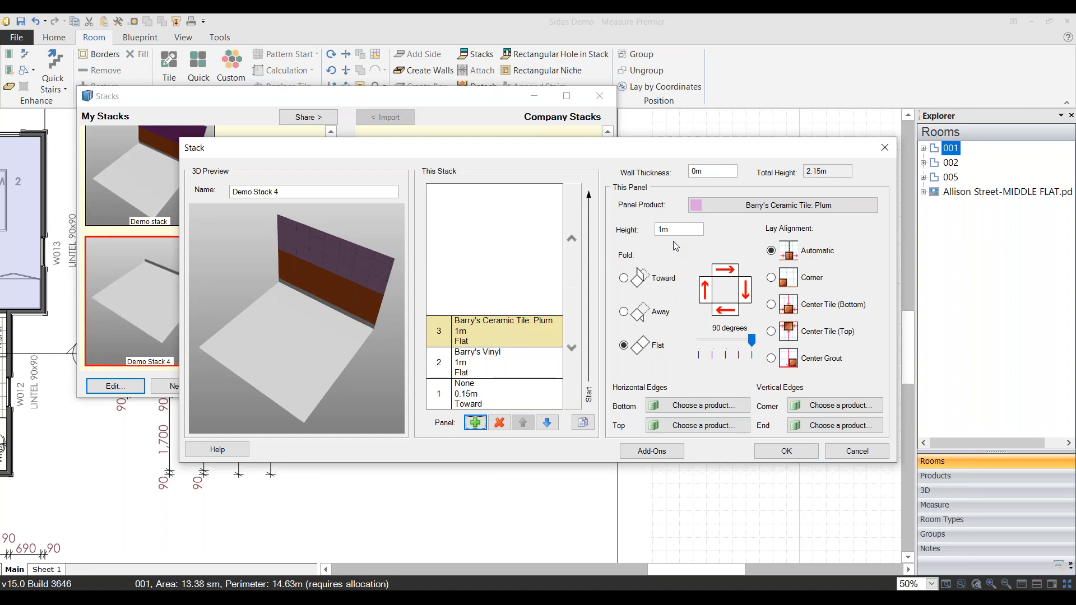
left_click(753, 207)
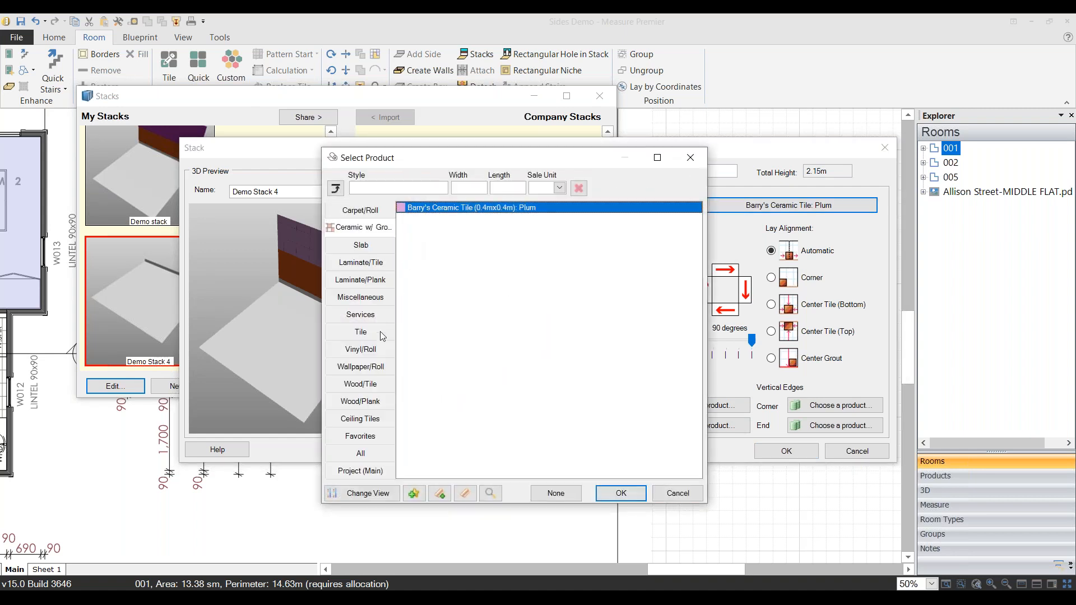
left_click(372, 351)
left_click(616, 493)
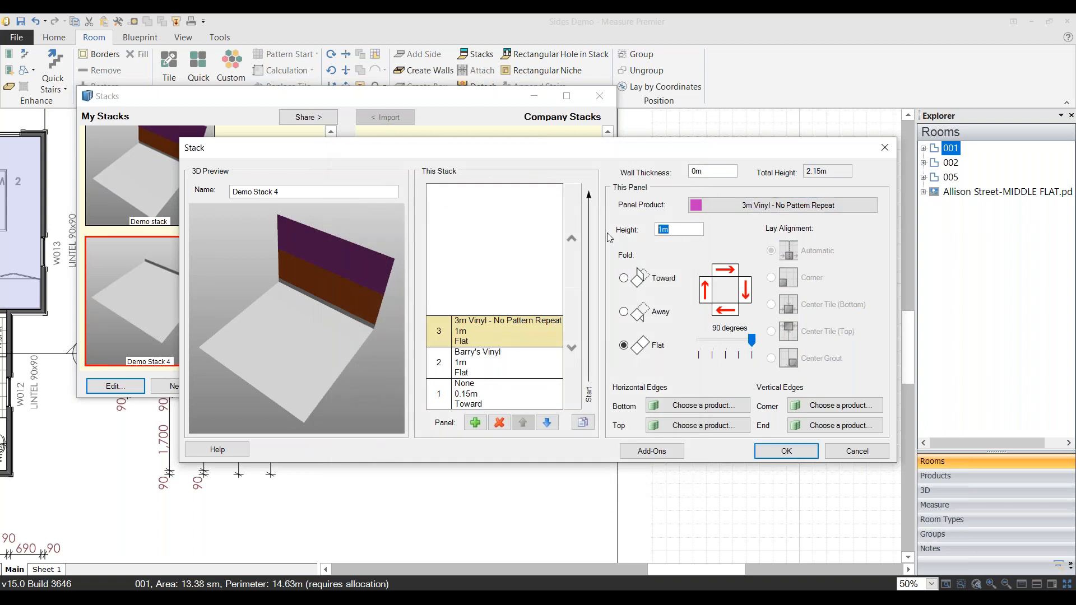
type("1.")
type("295")
left_click(796, 454)
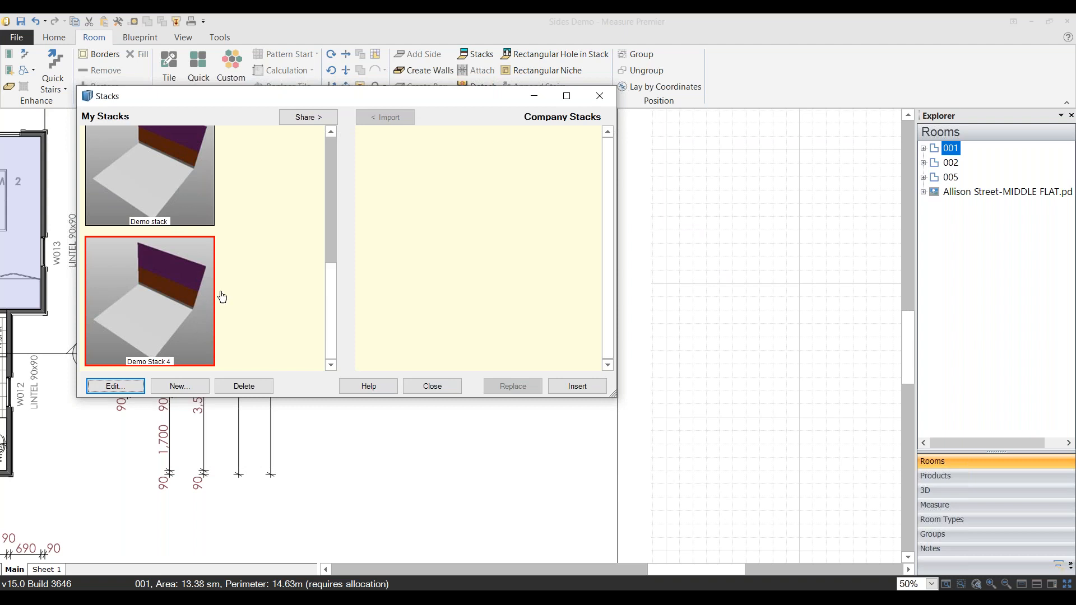
Step: Insert Demo Stack 4 around room 001 and save the stack library changes
left_click(583, 387)
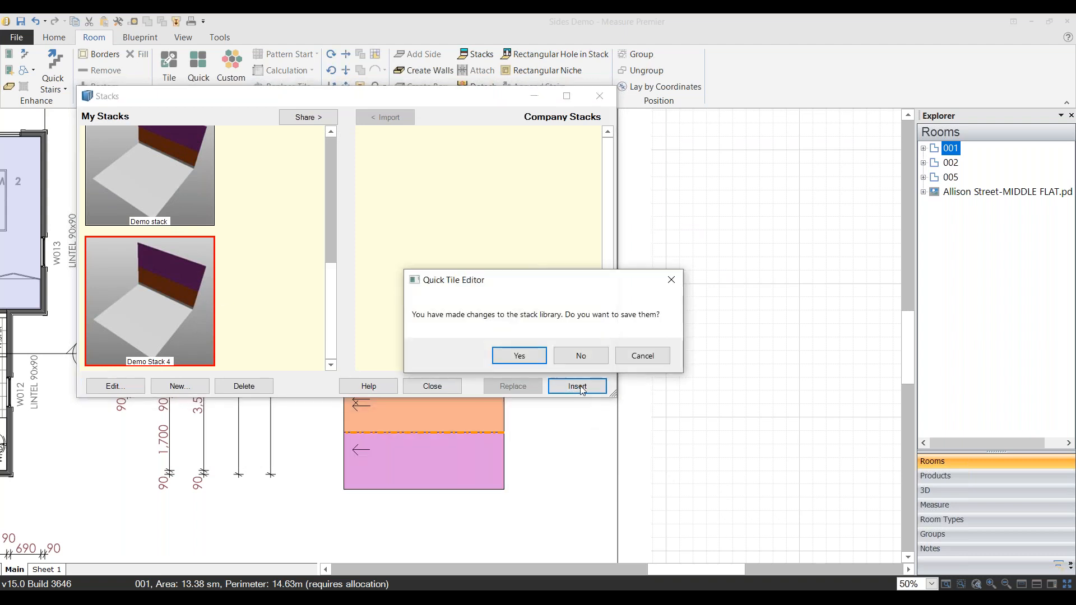
left_click(539, 359)
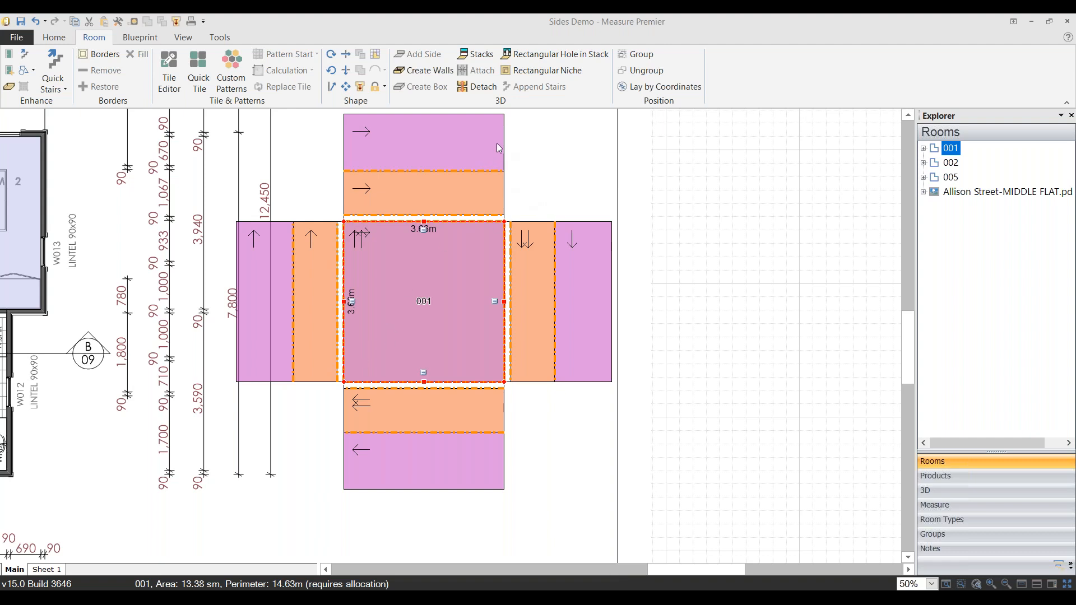
Step: Cut a rectangular door opening about 1.7 m wide through the upper wall stack of room 001, down to the floor edge, without trim products
left_click(549, 54)
left_click(344, 215)
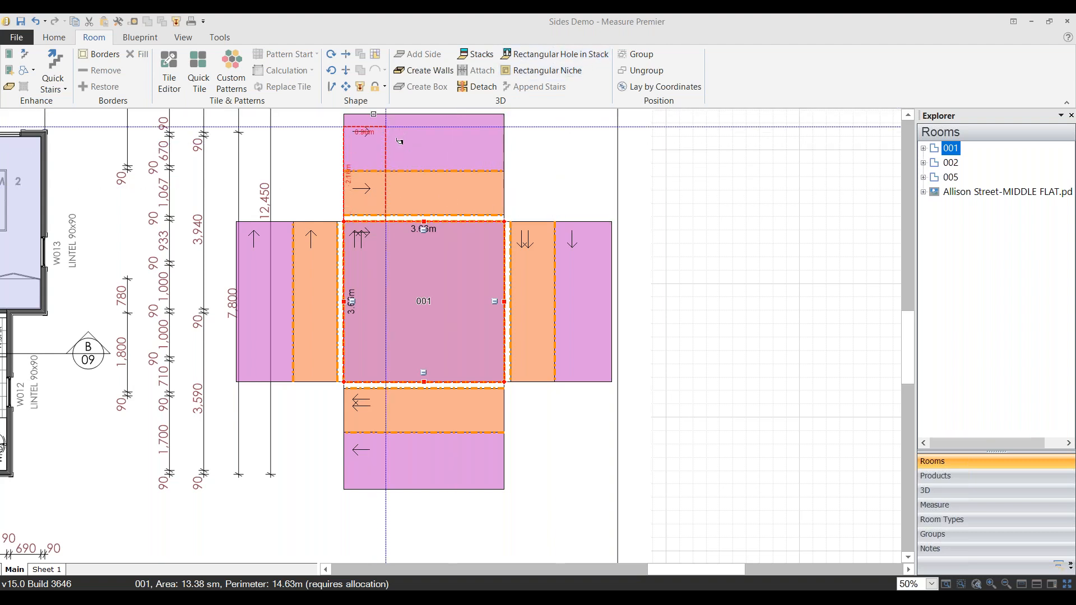
left_click(383, 128)
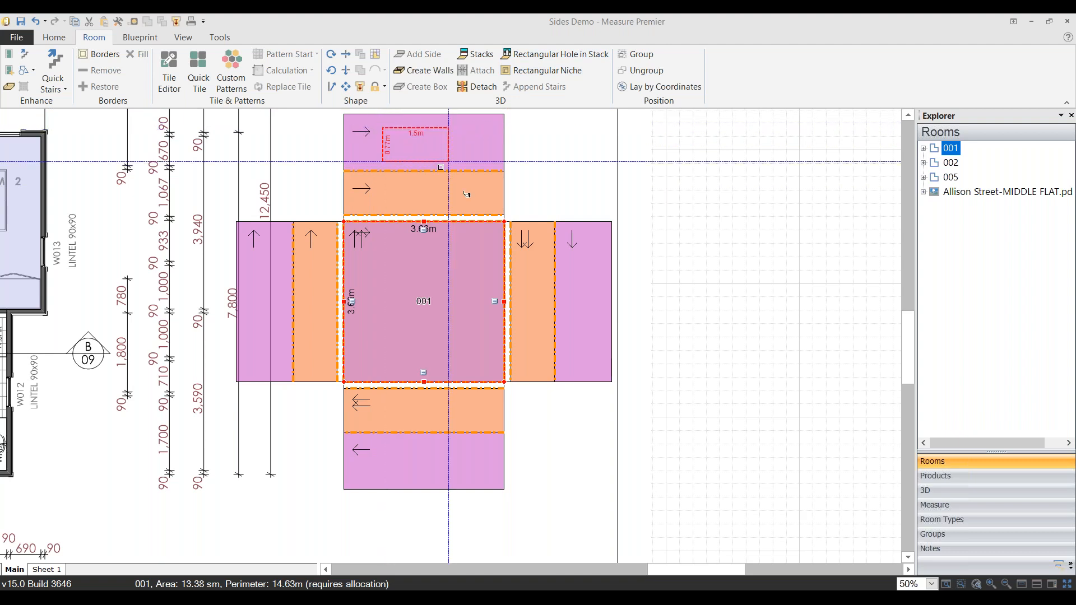
left_click(471, 259)
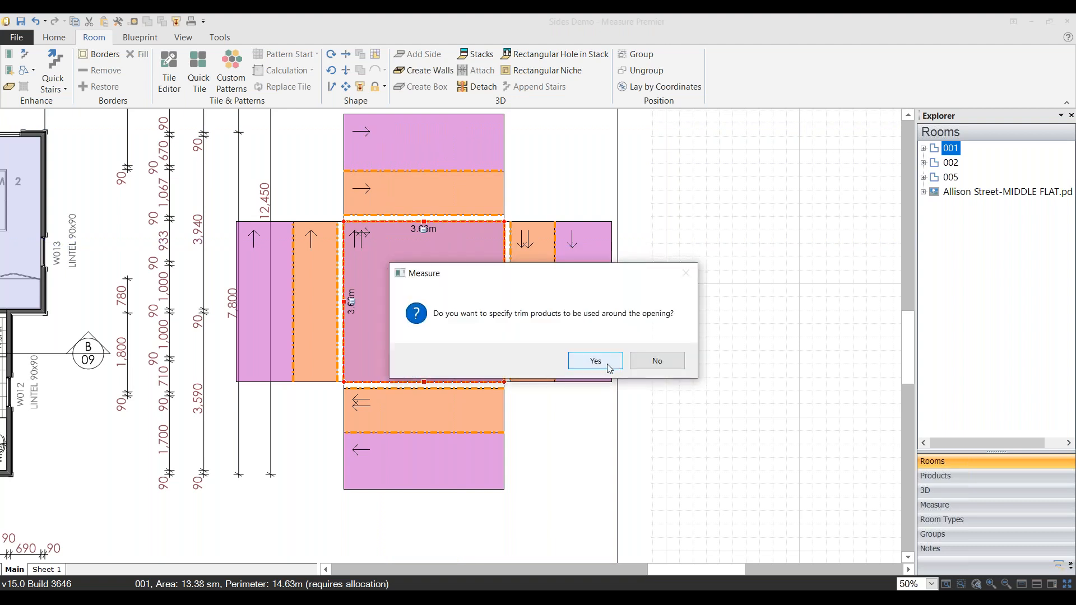
left_click(659, 363)
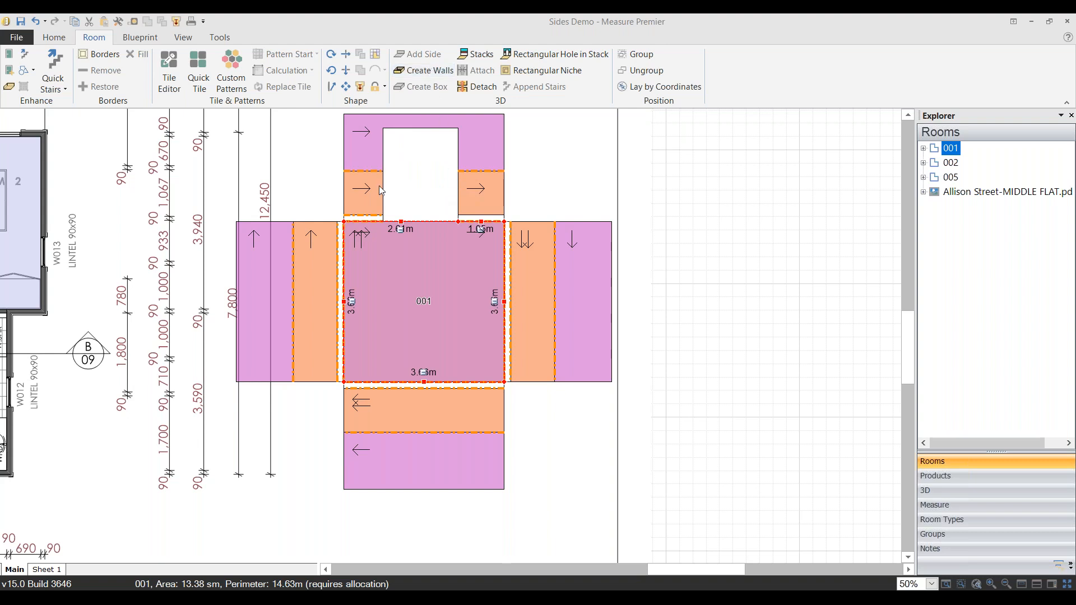
Step: Delete room 001 with its attached wall panels and the leftover panel below it
left_click_drag(257, 138, 532, 354)
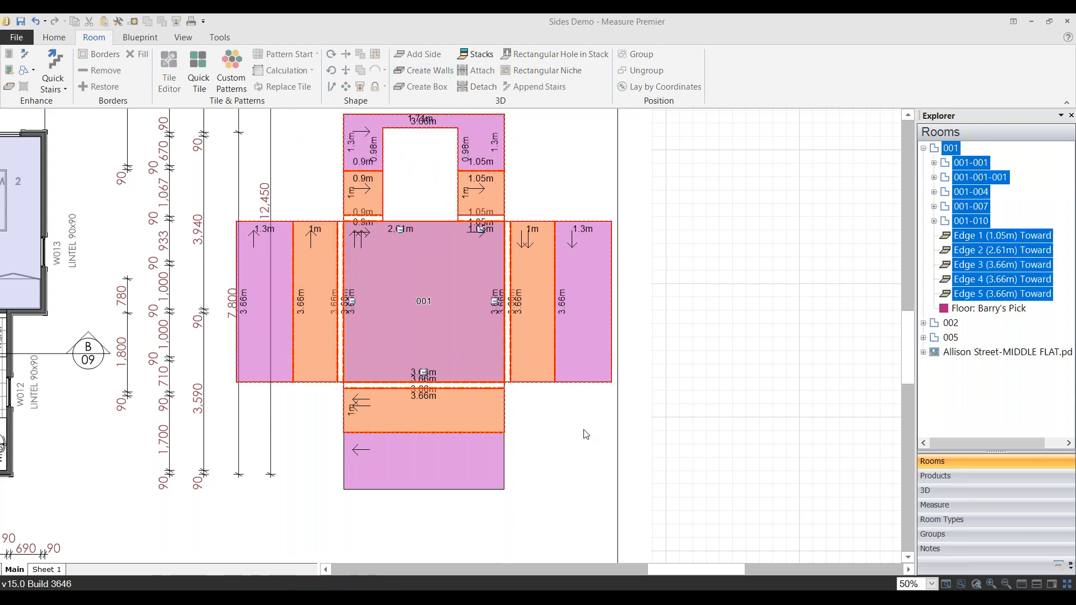
key("Delete")
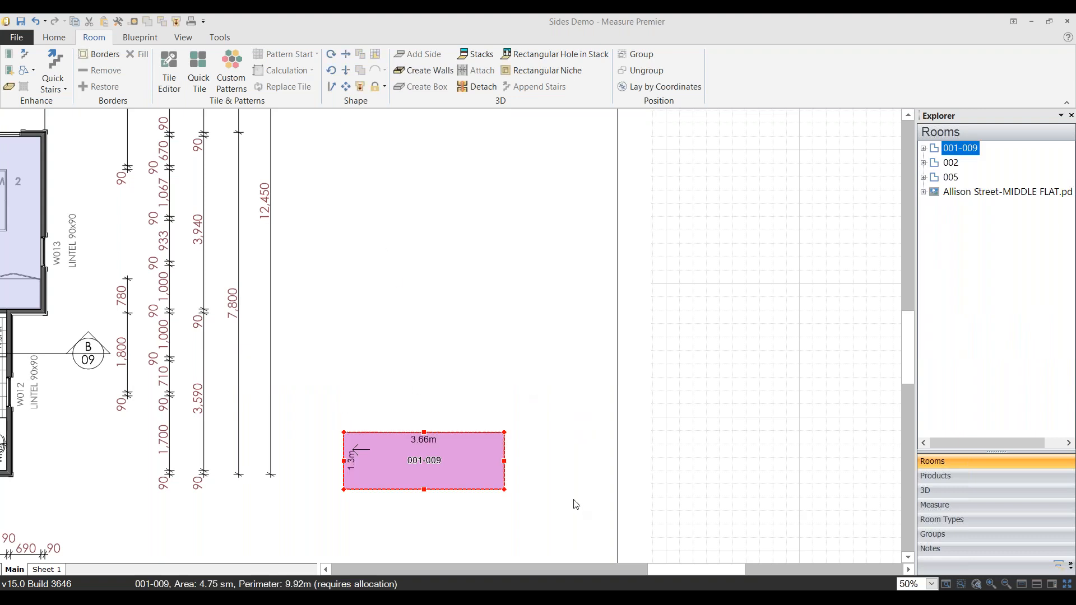
key("Delete")
Step: Place a square 3.66 m quick room in the blank area beside the floor plan
left_click(42, 37)
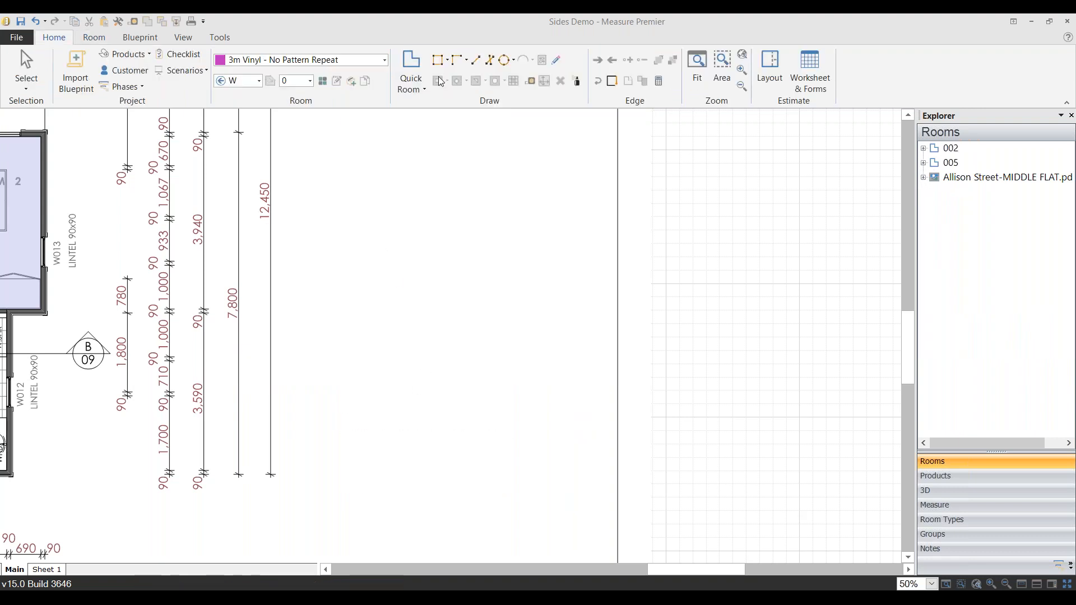
left_click(416, 72)
left_click(421, 116)
left_click(405, 288)
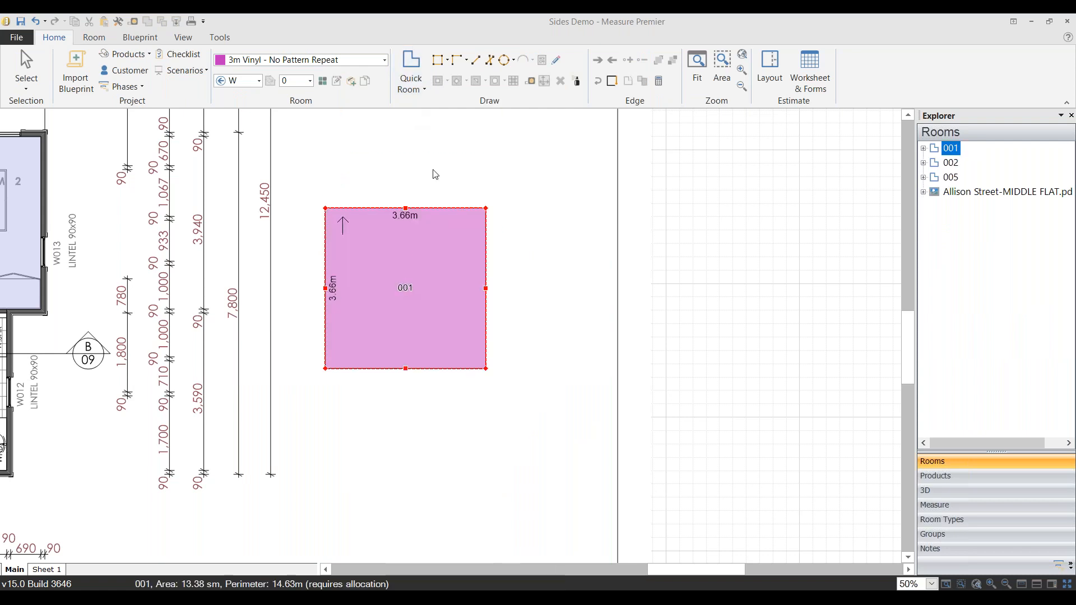
Step: Create walls around the new square room with 3m Vinyl - No Pattern Repeat, 0.3 m length and a Toward fold
left_click(94, 37)
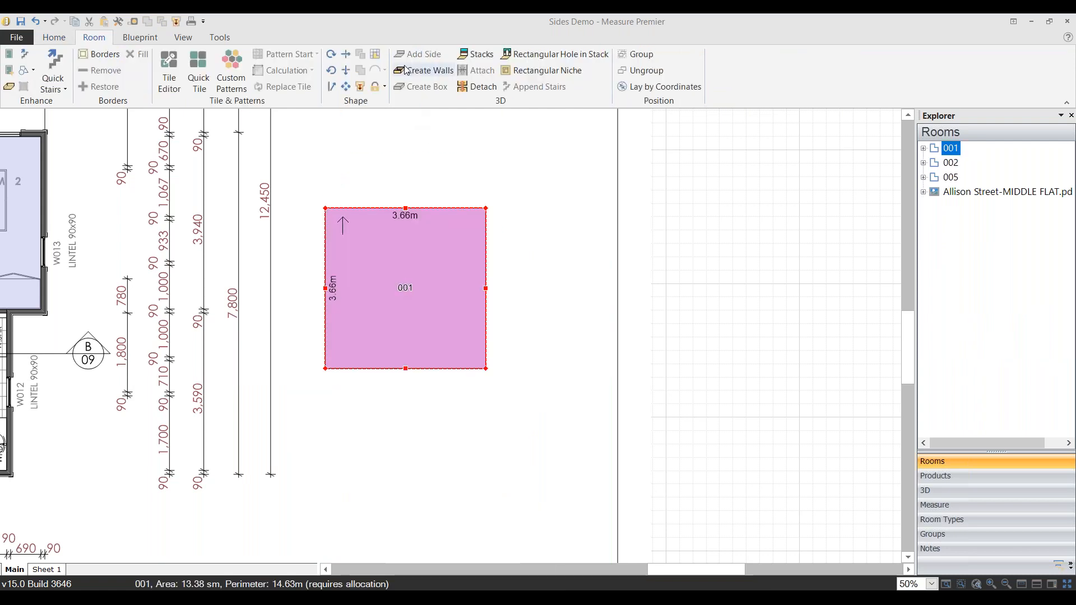
left_click(407, 71)
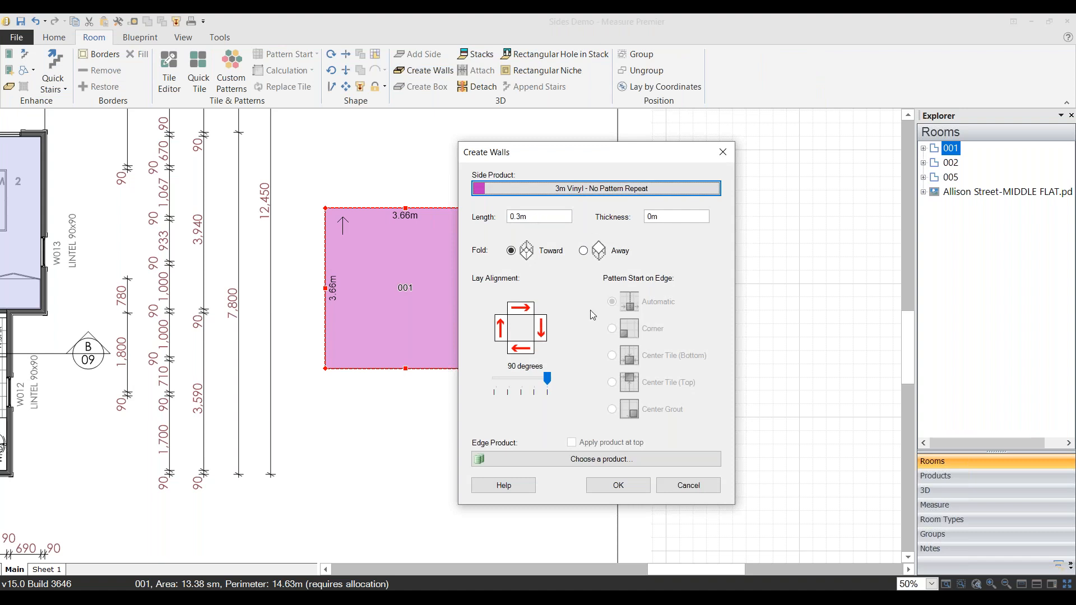
left_click(618, 485)
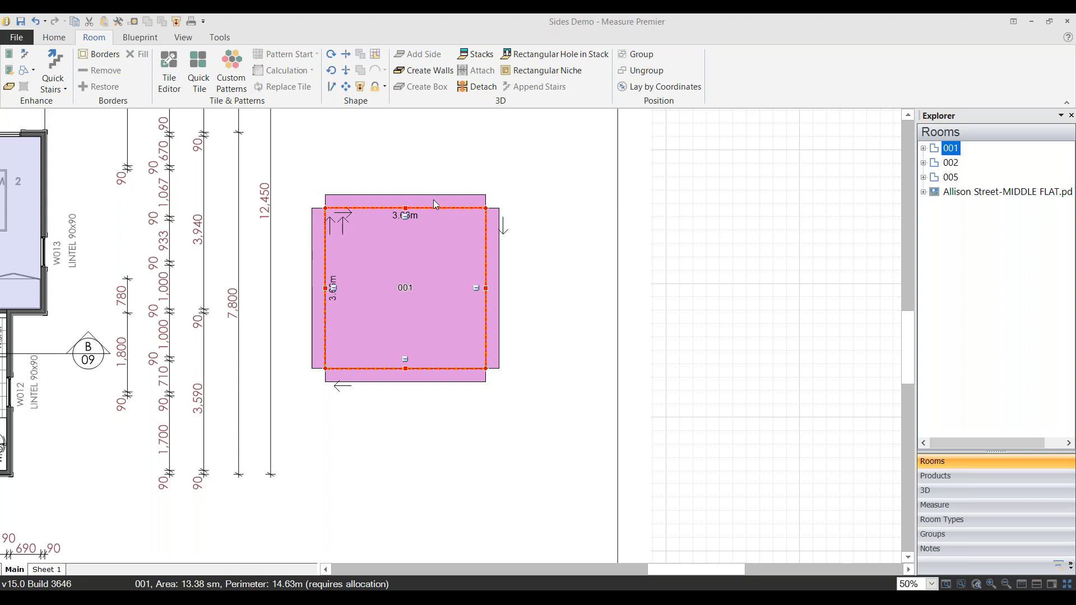
left_click(486, 291)
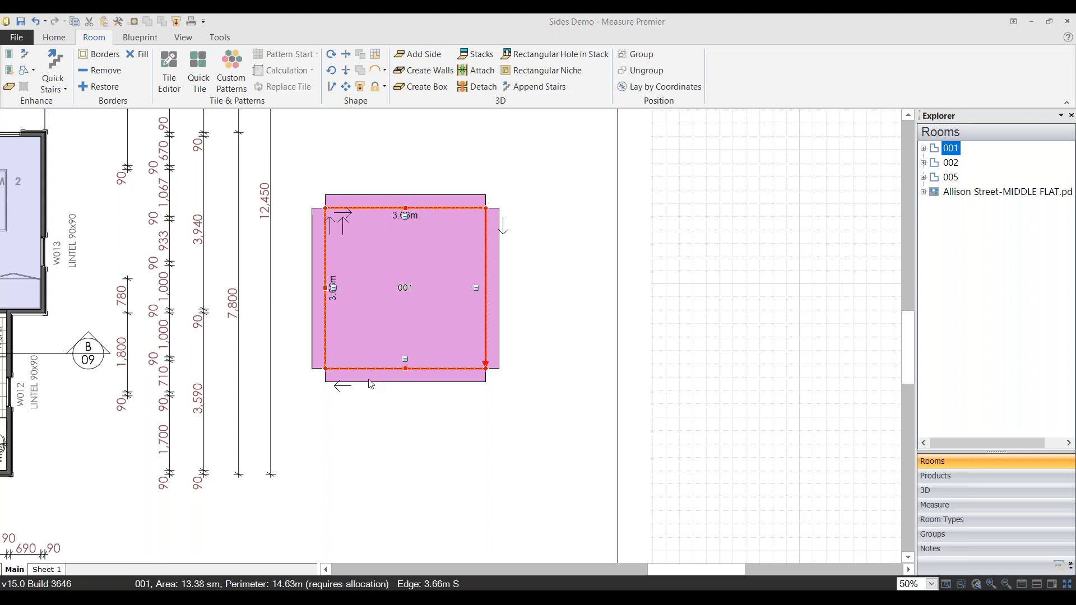
Step: Trace the bathroom on the floor plan as a rectangular room about 2.8 m by 2 m
scroll(375, 382, "down", 3)
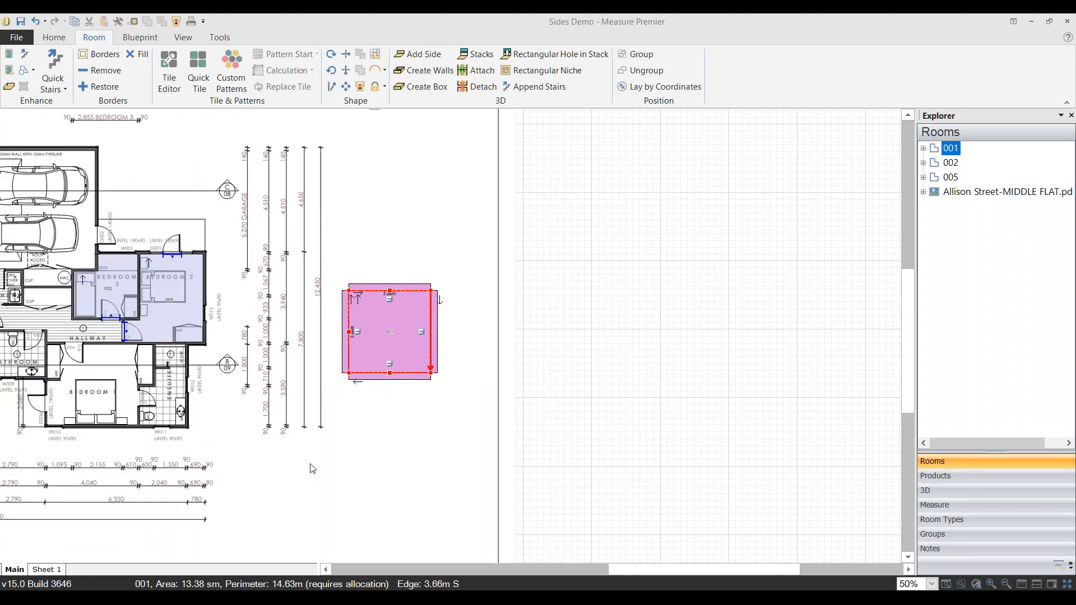
scroll(448, 336, "down", 3)
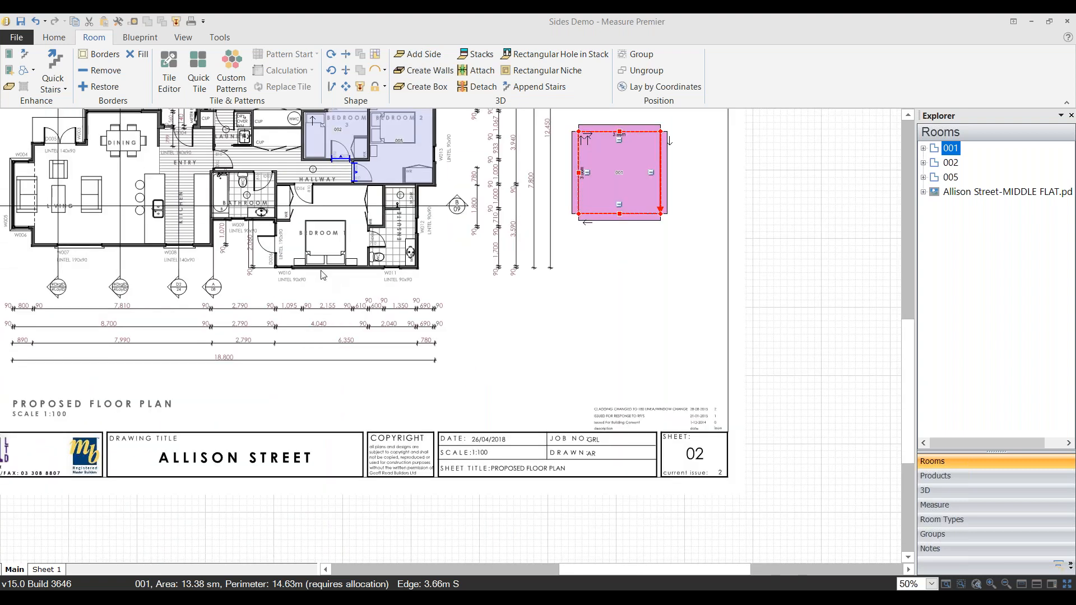
scroll(401, 418, "up", 2)
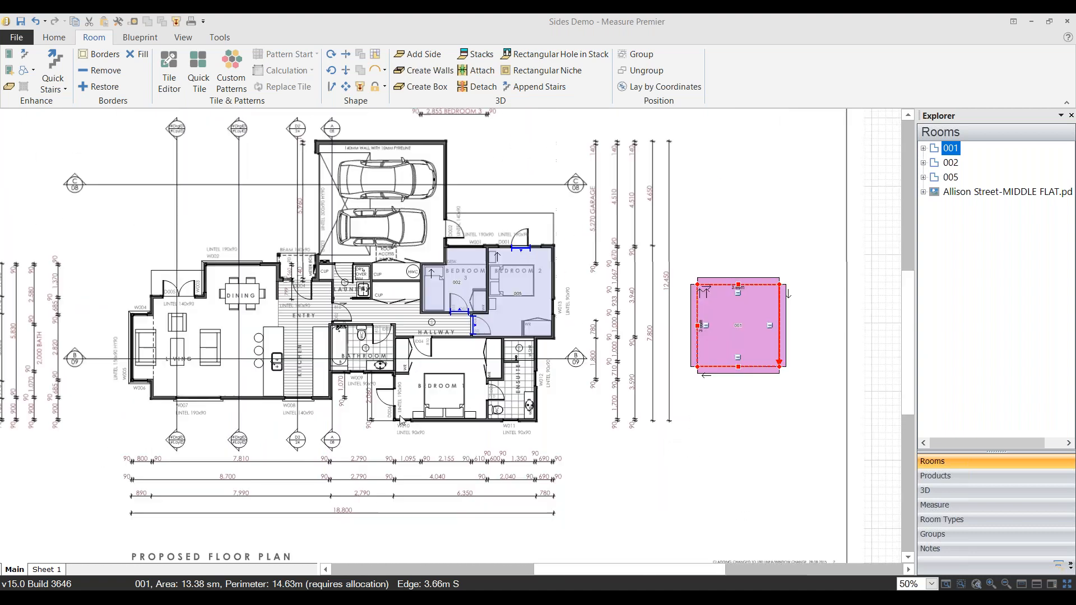
scroll(401, 417, "up", 2)
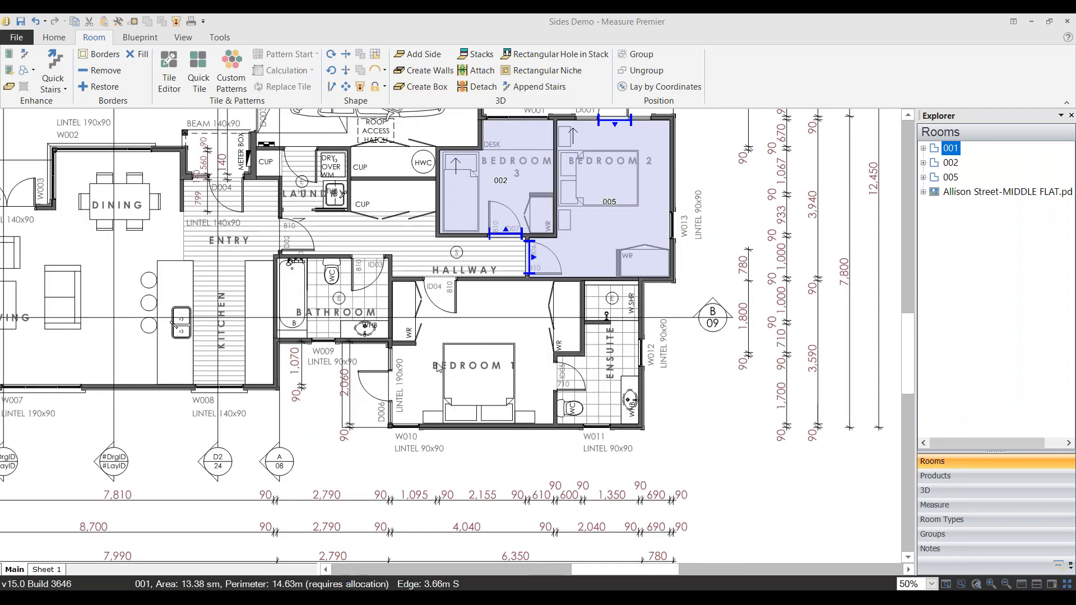
scroll(347, 331, "down", 2)
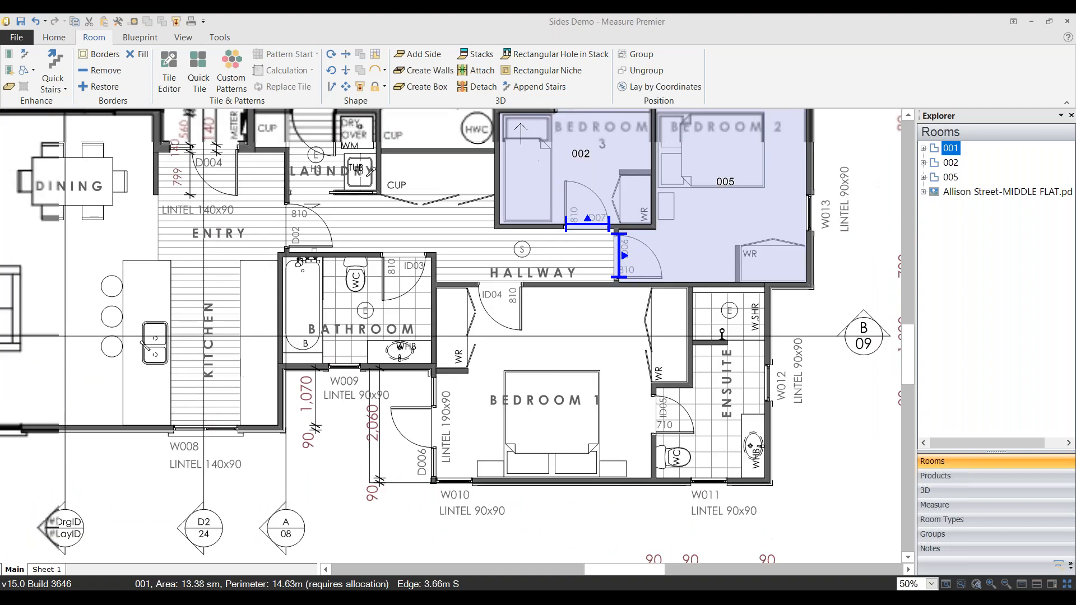
scroll(391, 407, "up", 3)
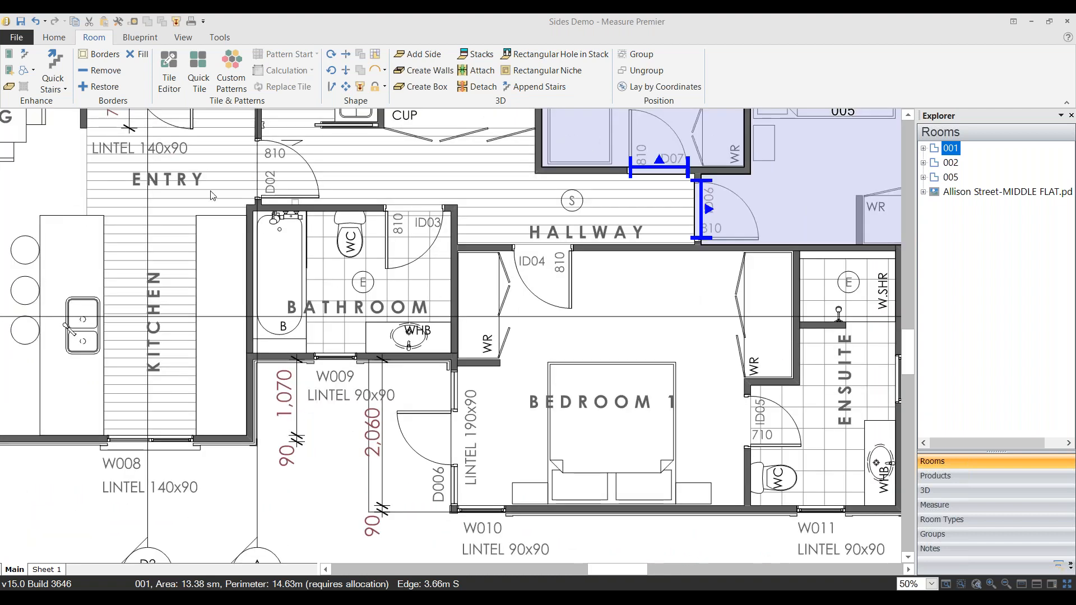
left_click(56, 38)
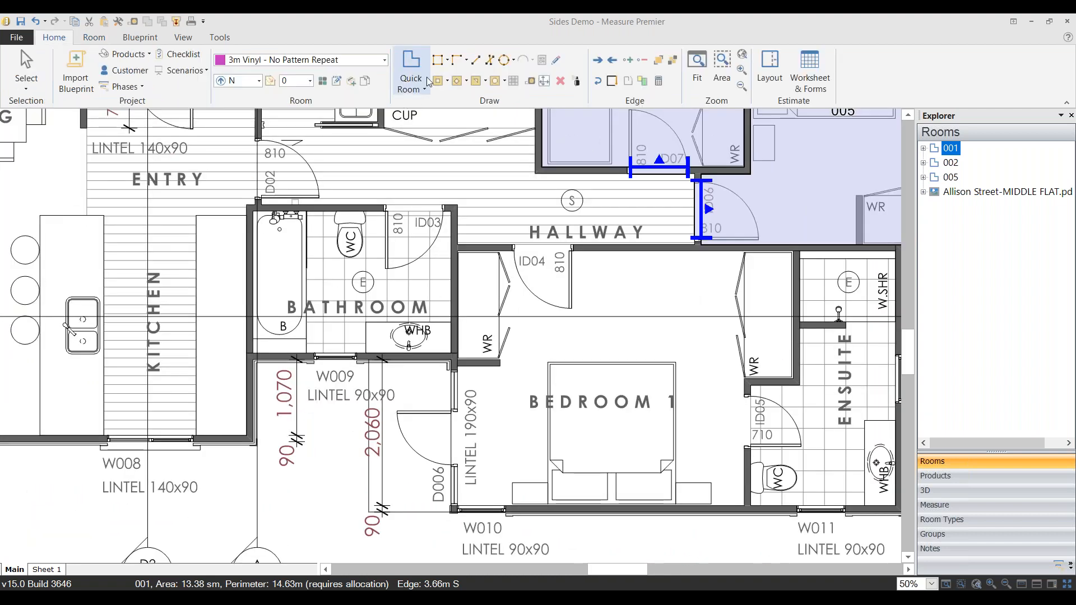
left_click(448, 63)
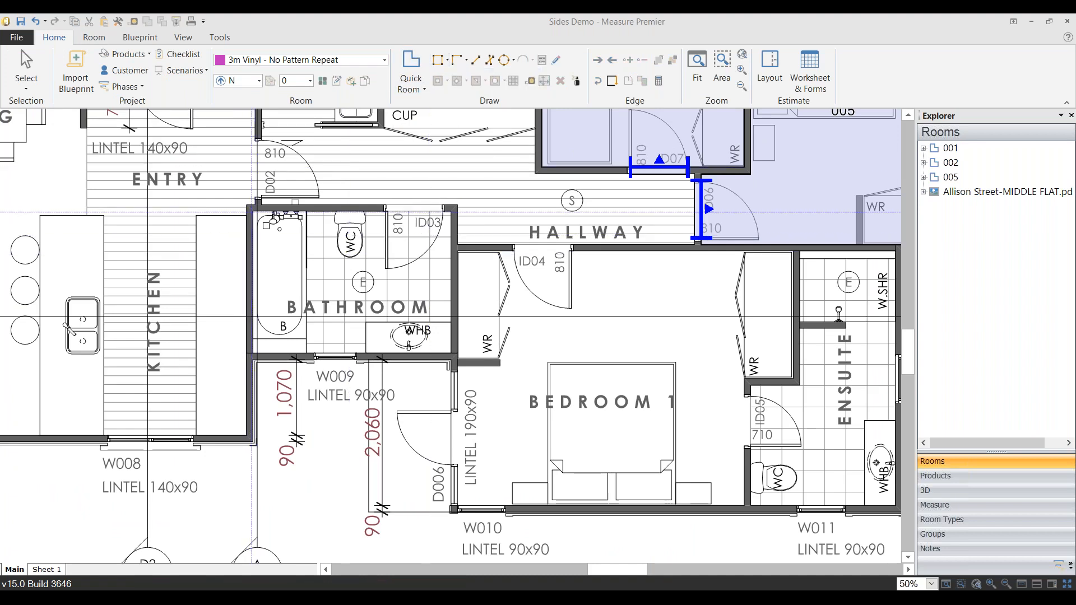
left_click(253, 212)
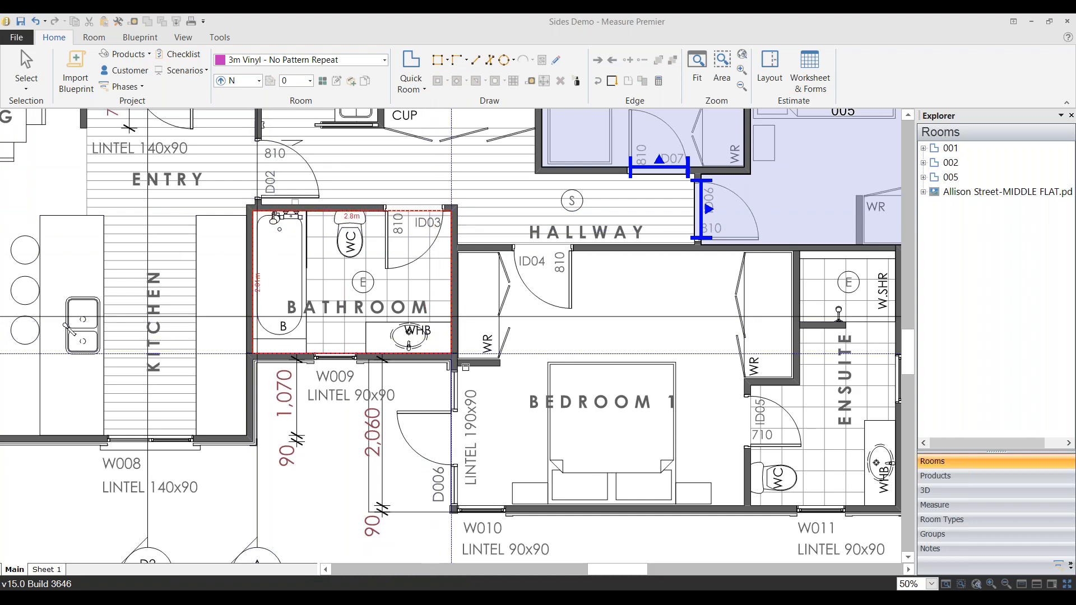
left_click(452, 353)
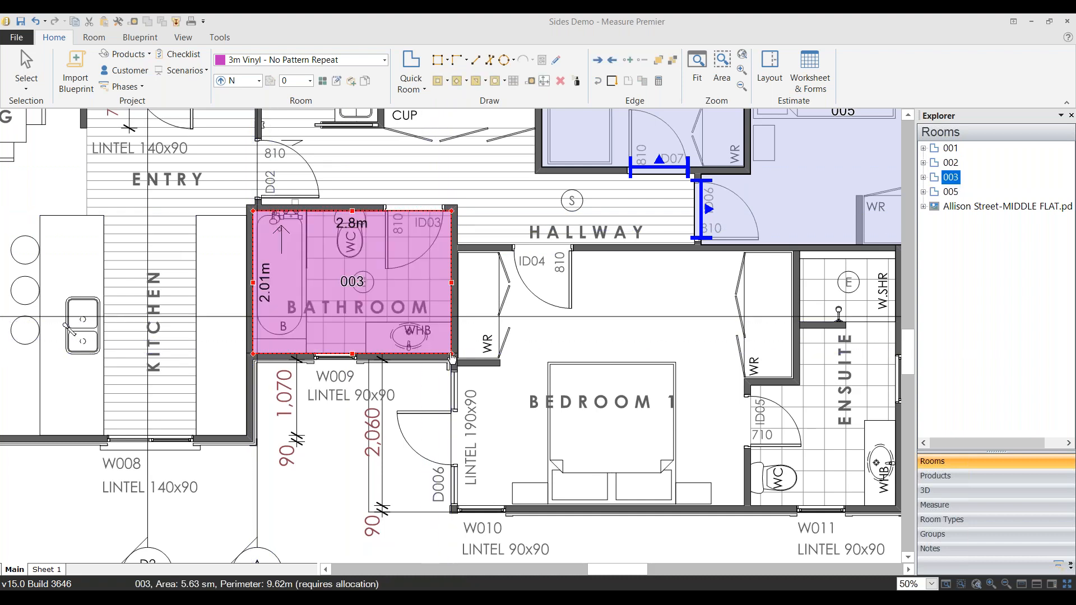
Step: Assign Barry's Ceramic Tile (0.4mx0.4m): Plum to the bathroom room
left_click(384, 59)
left_click(361, 227)
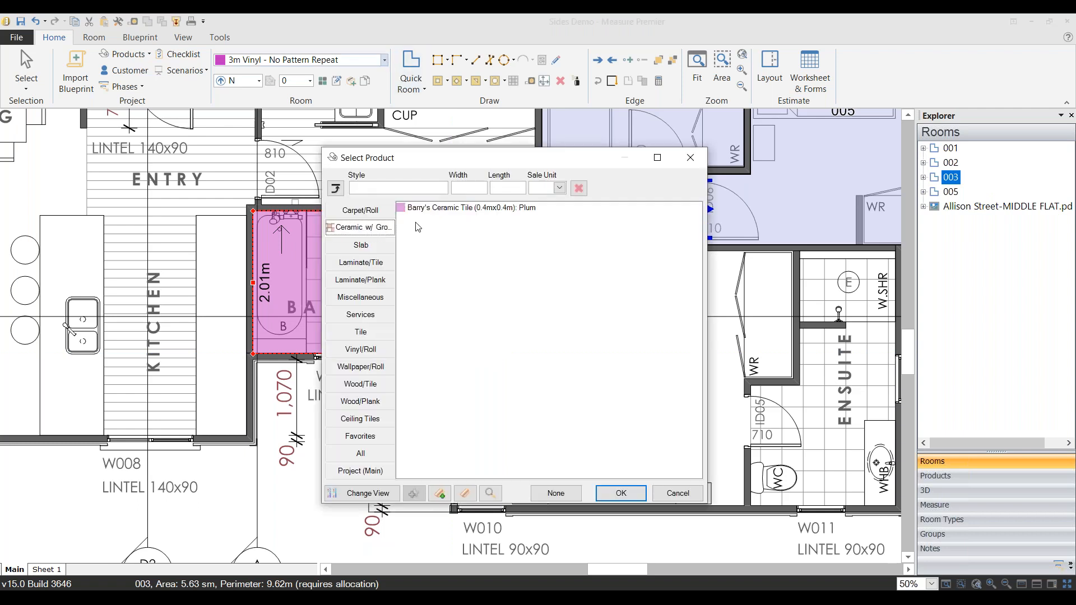
left_click(436, 209)
left_click(620, 493)
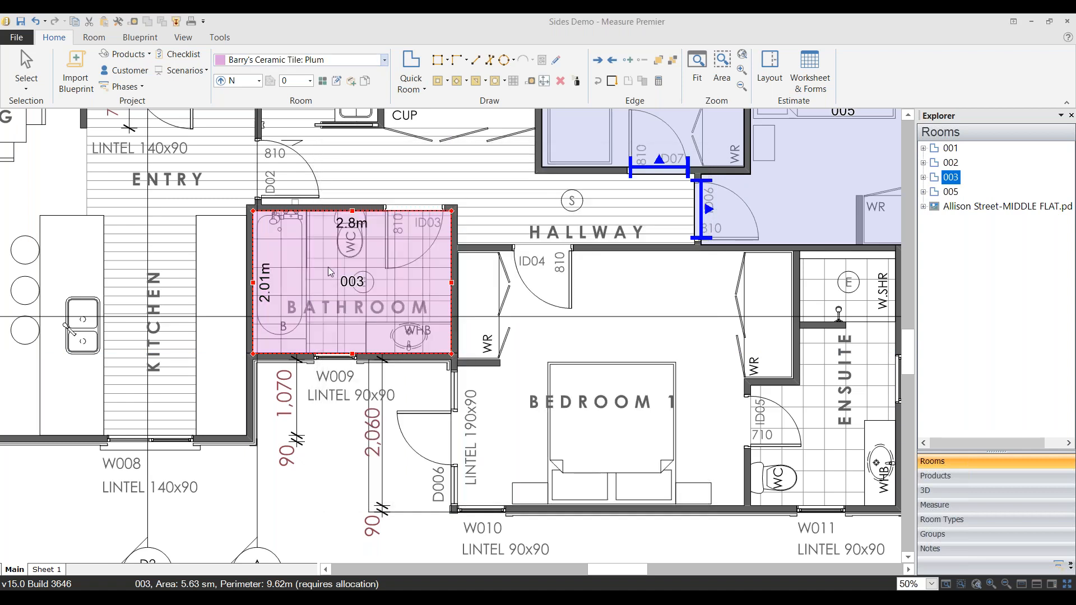
Step: Move the bathroom room over to the bath's front edge and add a 0.65 m Toward side of Barry's Ceramic Tile: Plum along its bath-side edge
left_click_drag(336, 272, 383, 267)
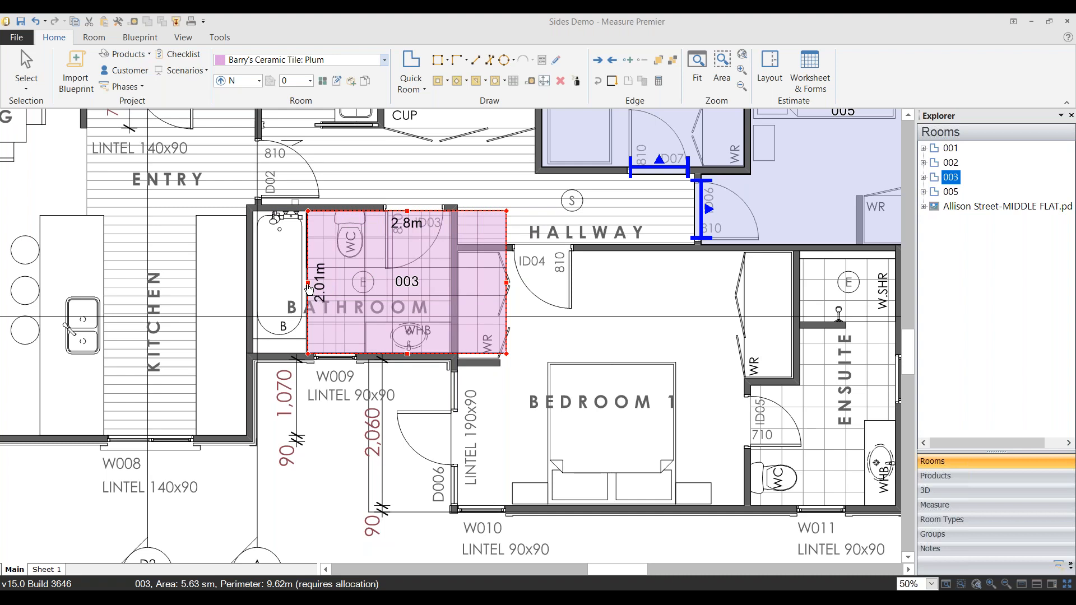
left_click(309, 289)
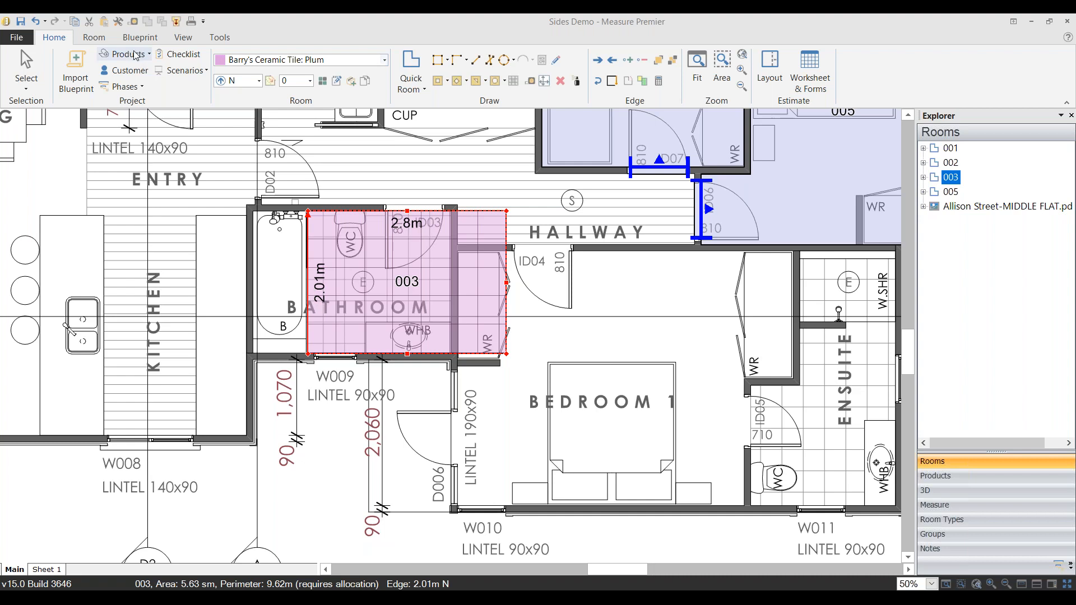
left_click(94, 40)
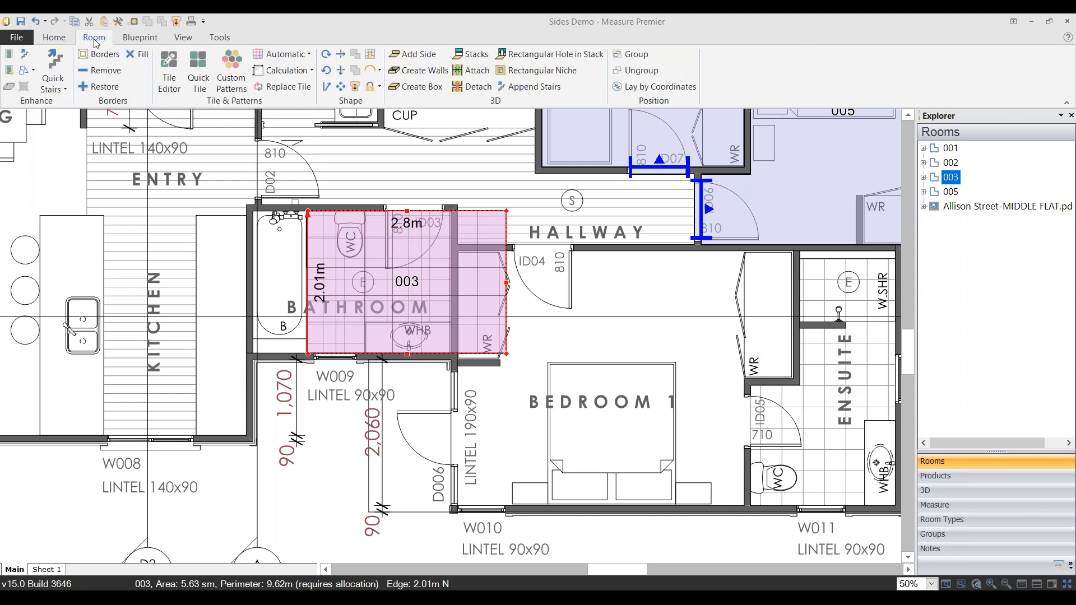
left_click(418, 54)
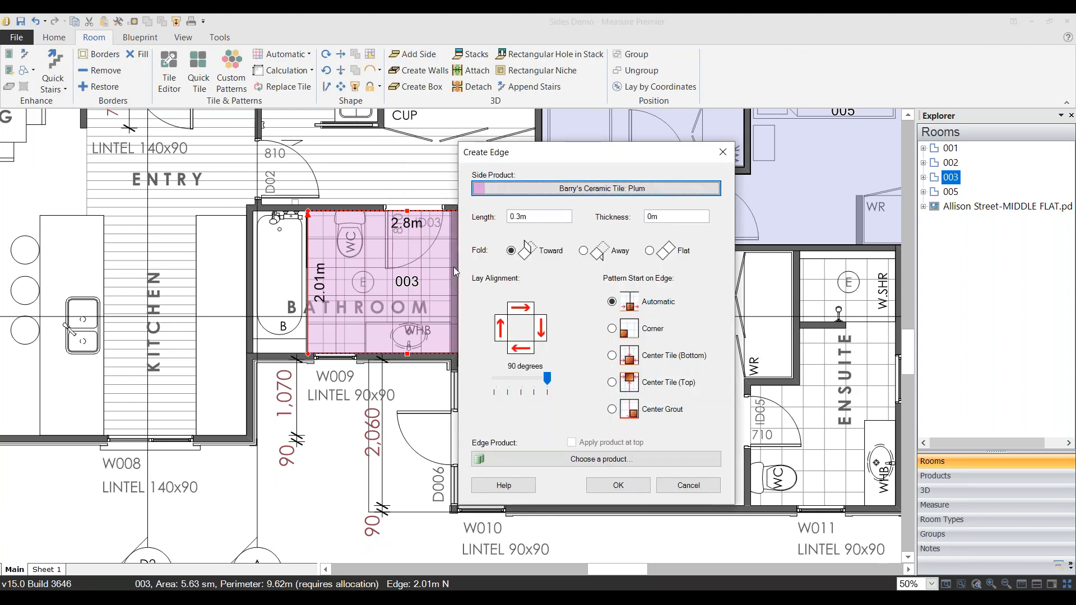
key("Tab")
type(".")
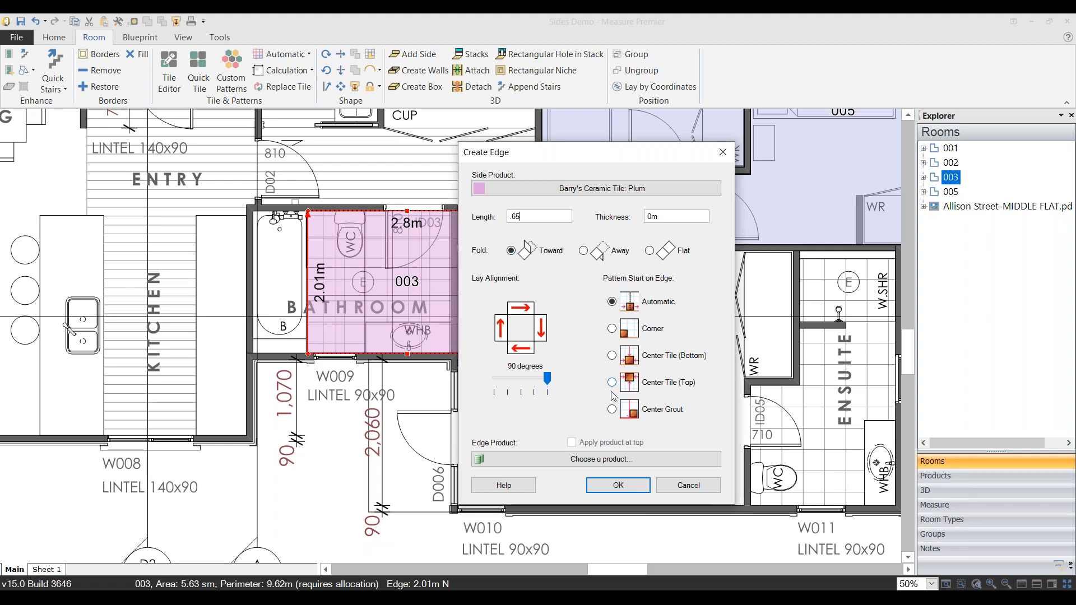
left_click(629, 486)
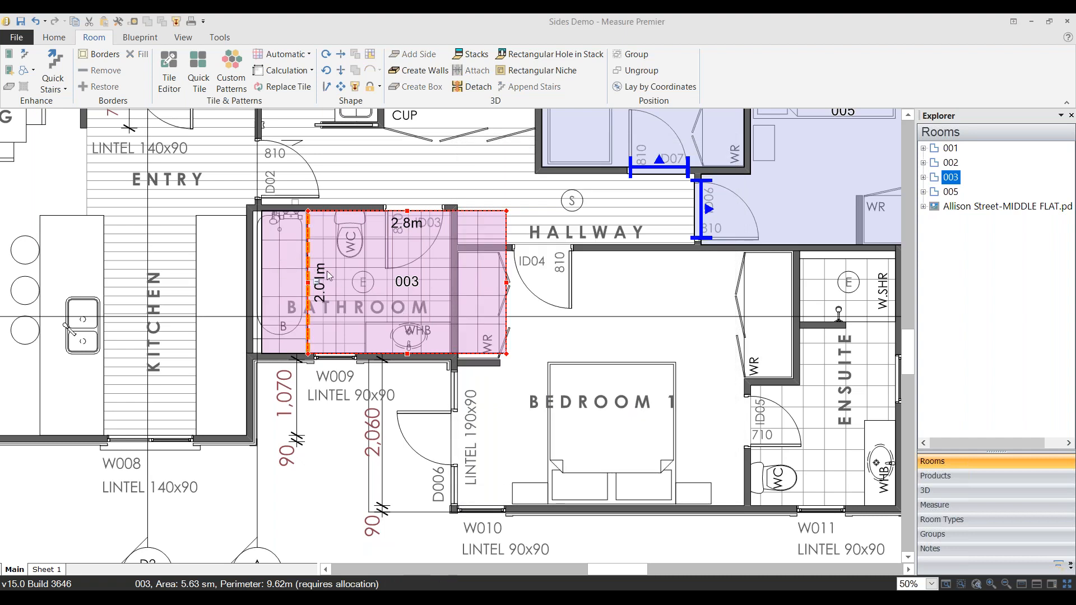
Step: Shift the bathroom room together with its new 0.65 m side so the side's outer edge lines up with the bath front
left_click(241, 188)
left_click(473, 298)
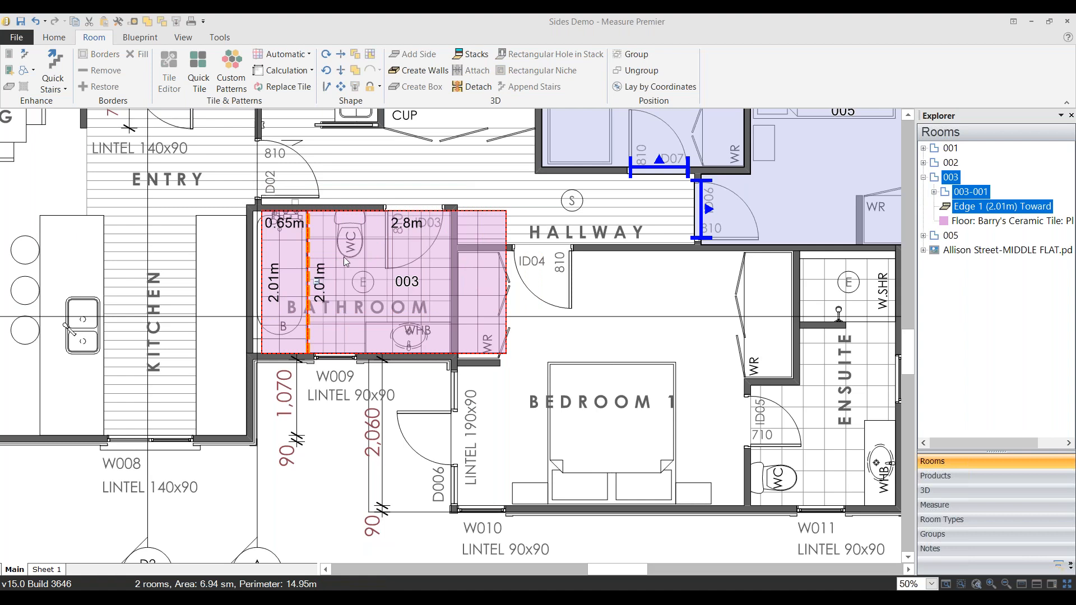
left_click_drag(344, 256, 382, 259)
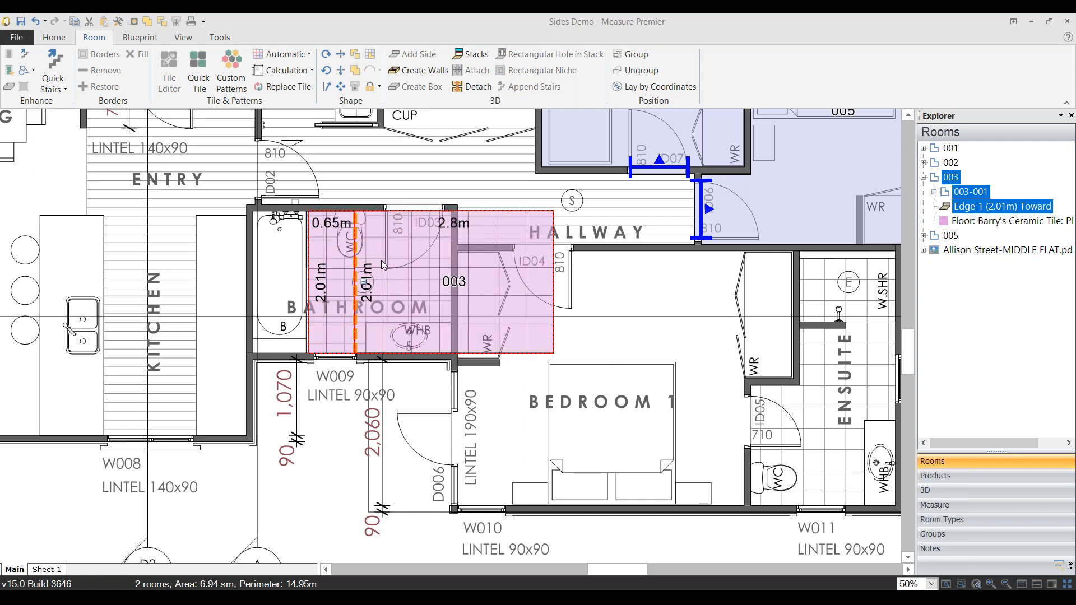
left_click_drag(380, 260, 376, 259)
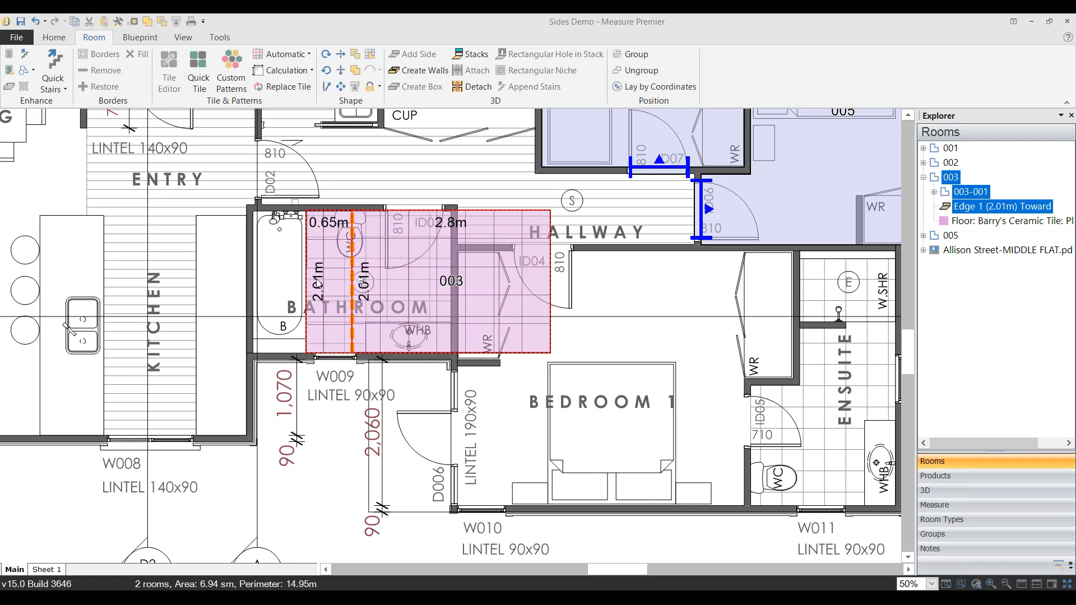
left_click(260, 264)
Step: Add a 0.77 m side with an Away fold to the outer edge of the bath-front side, covering the bath area
left_click(331, 277)
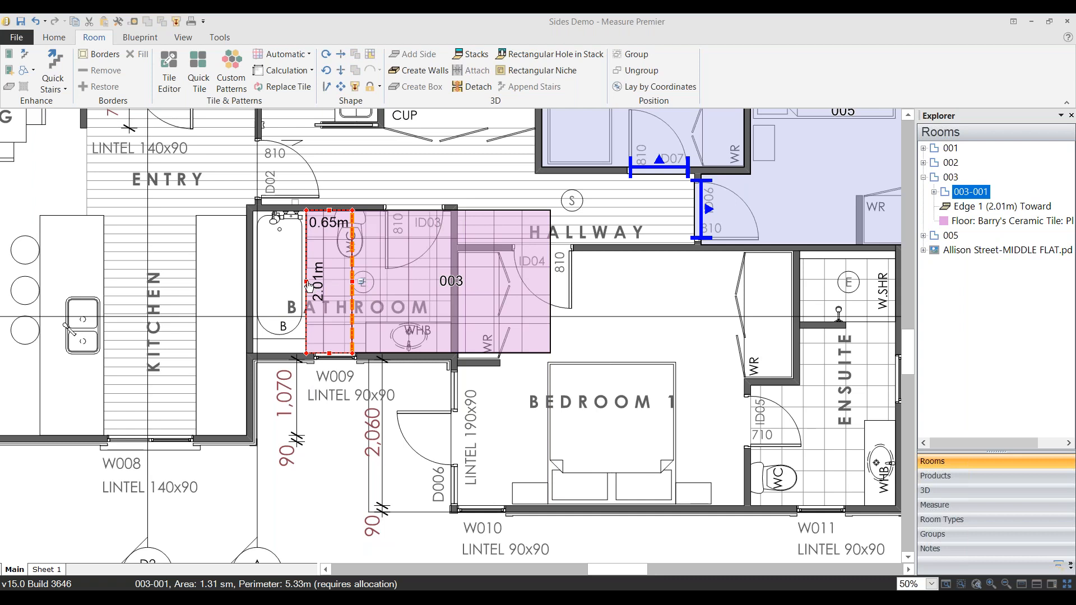
left_click(309, 286)
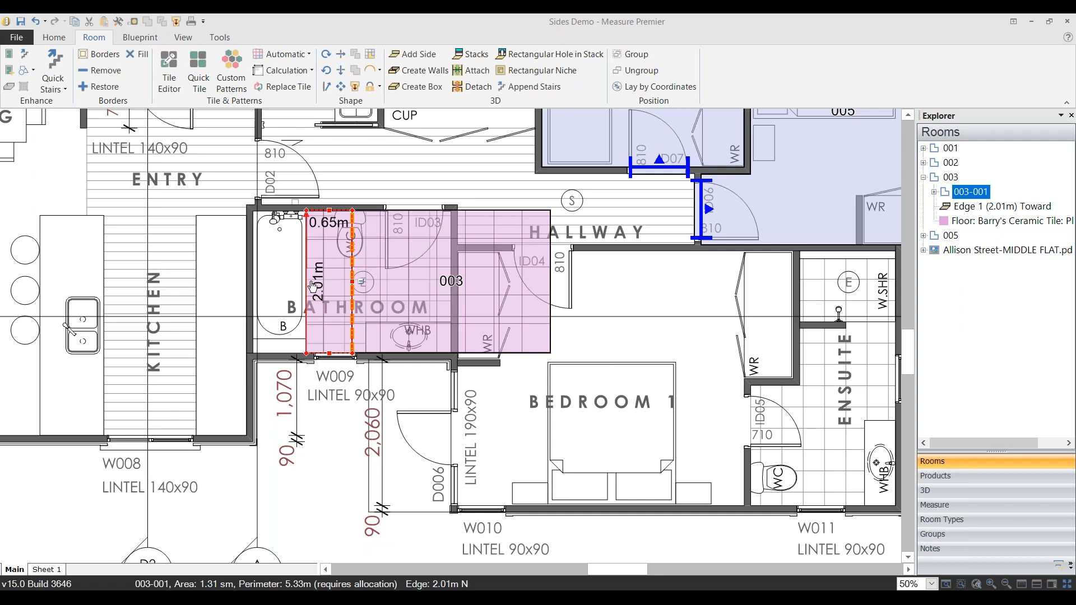
left_click(416, 56)
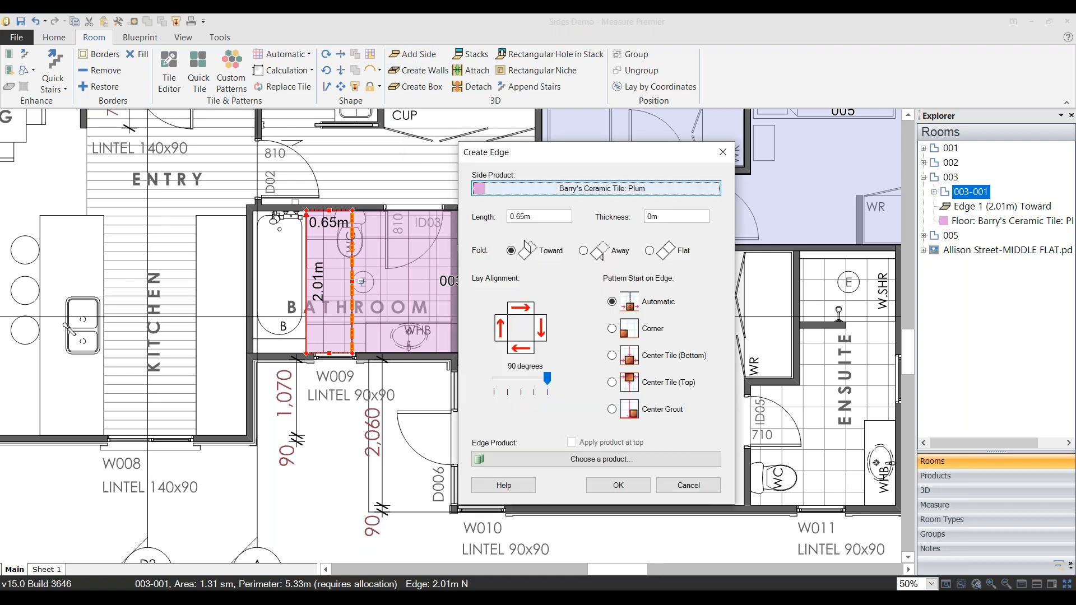
left_click(538, 219)
key("BackSpace")
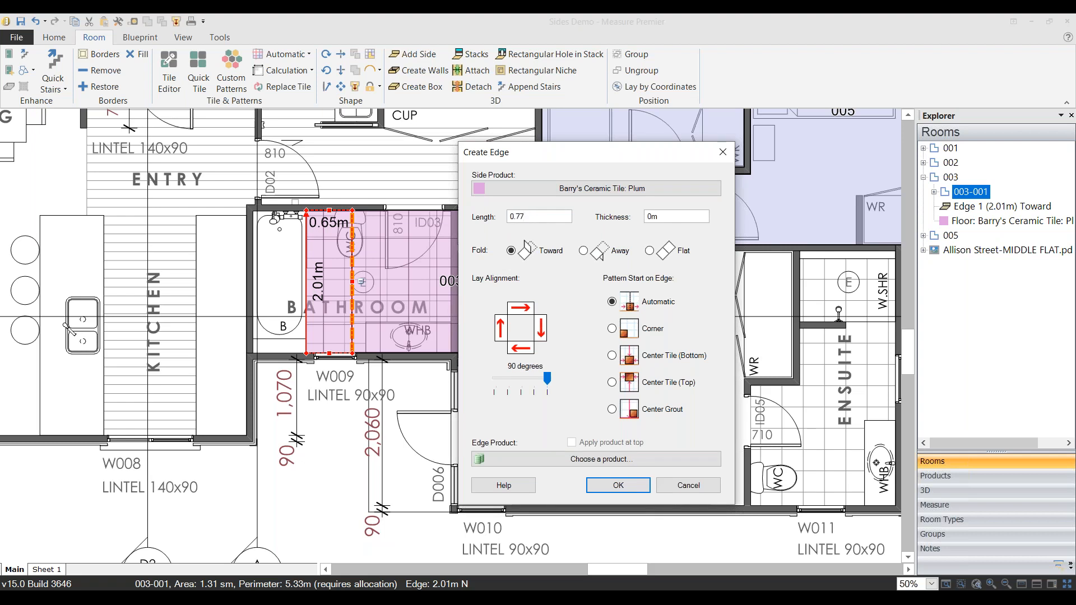
left_click(585, 251)
left_click(618, 485)
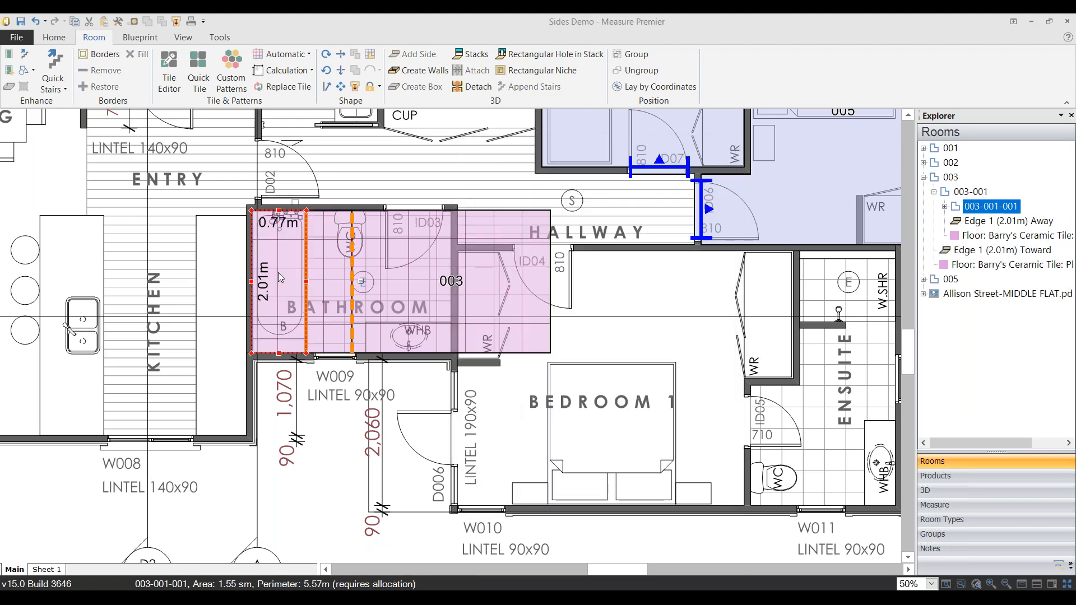
Step: Add 0.3 m Toward sides to the three outer edges of the 0.77 m bath-top piece
left_click(282, 212)
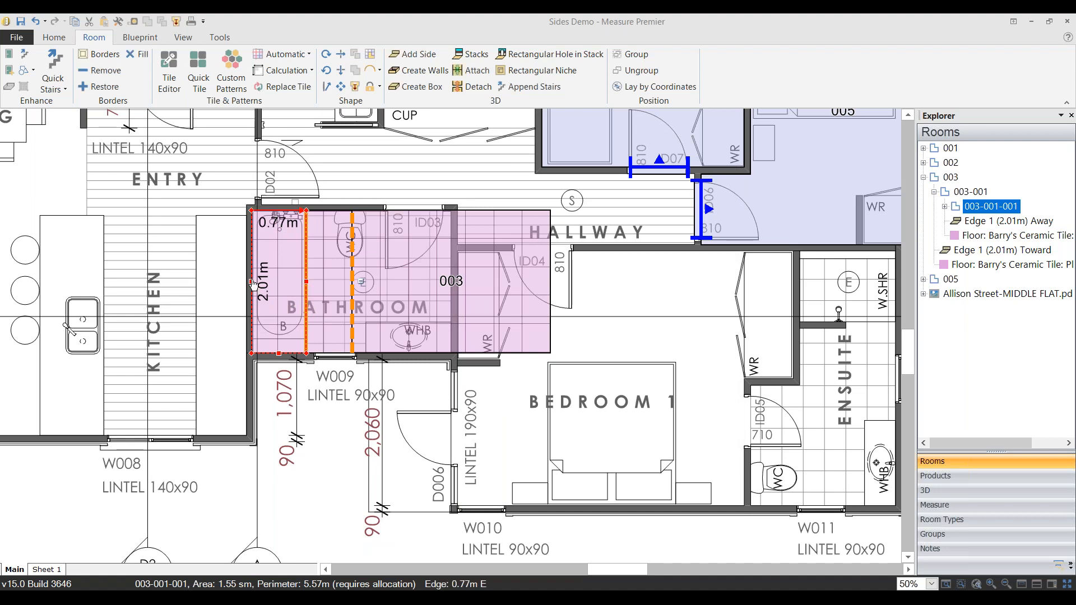
key("ctrl")
left_click(251, 280, "ctrl")
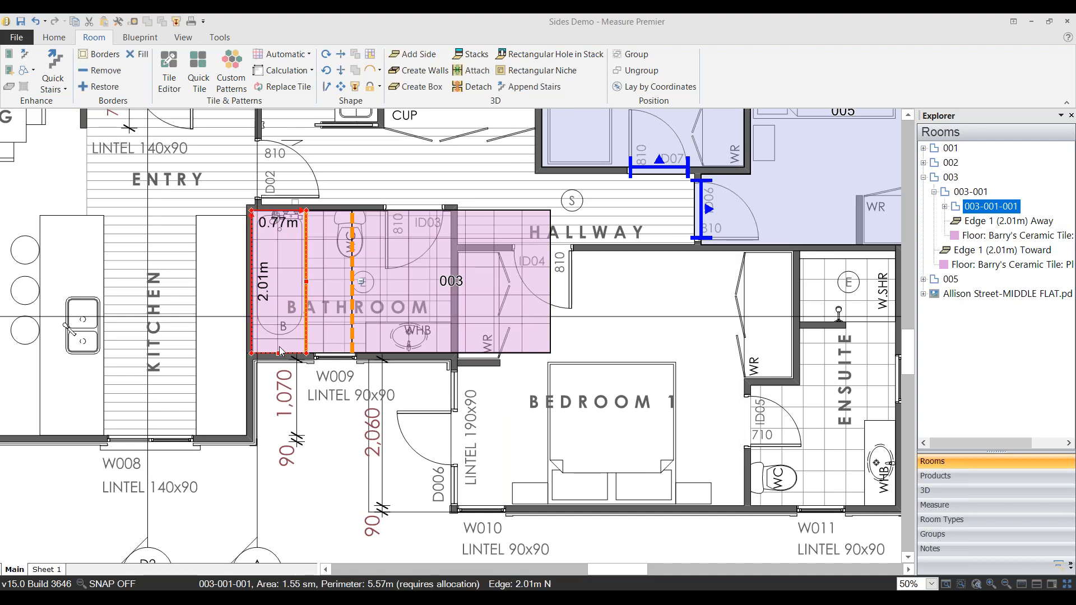
left_click(278, 353, "ctrl")
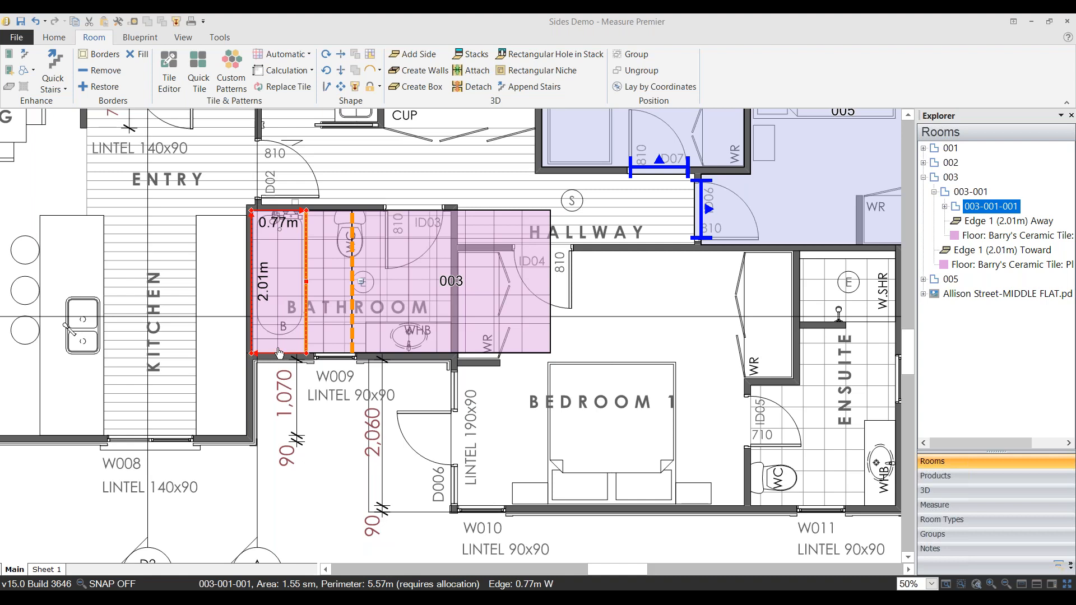
left_click(419, 59)
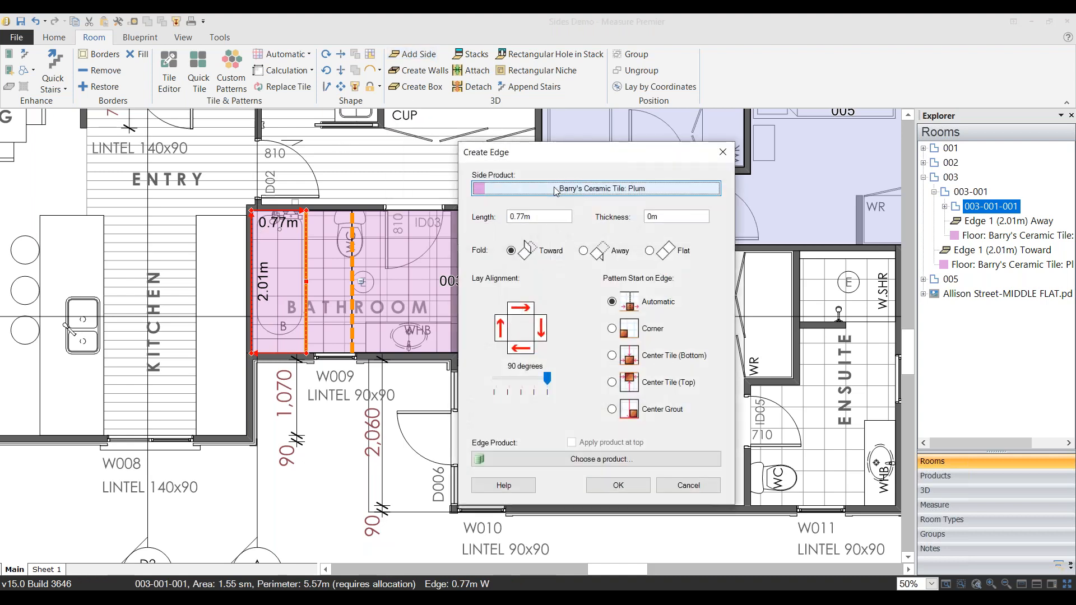
key("BackSpace")
key("BackSpace")
key("BackSpace")
key("BackSpace")
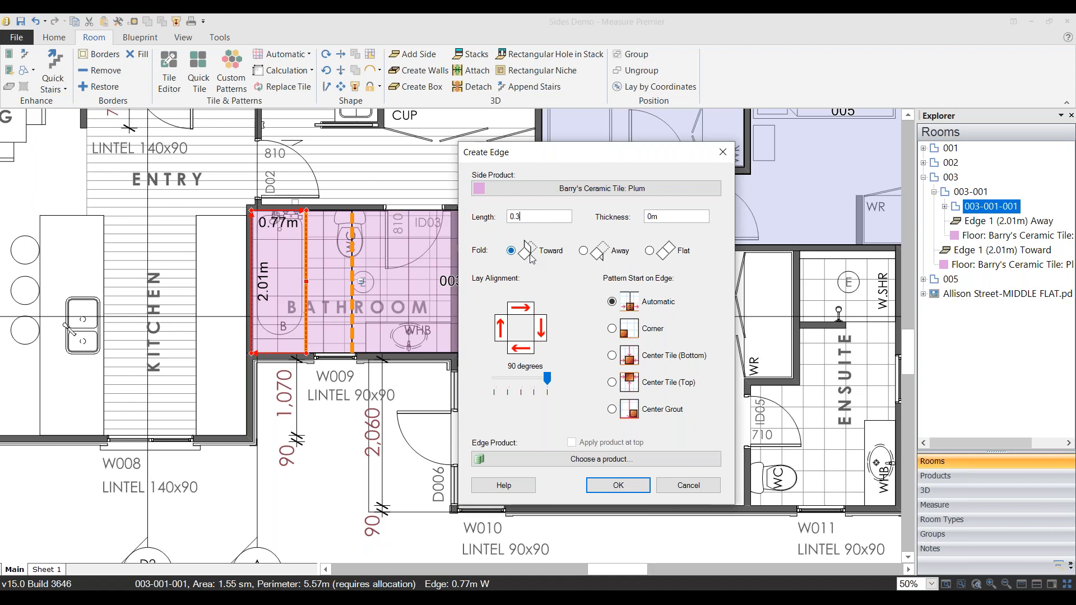
left_click(627, 485)
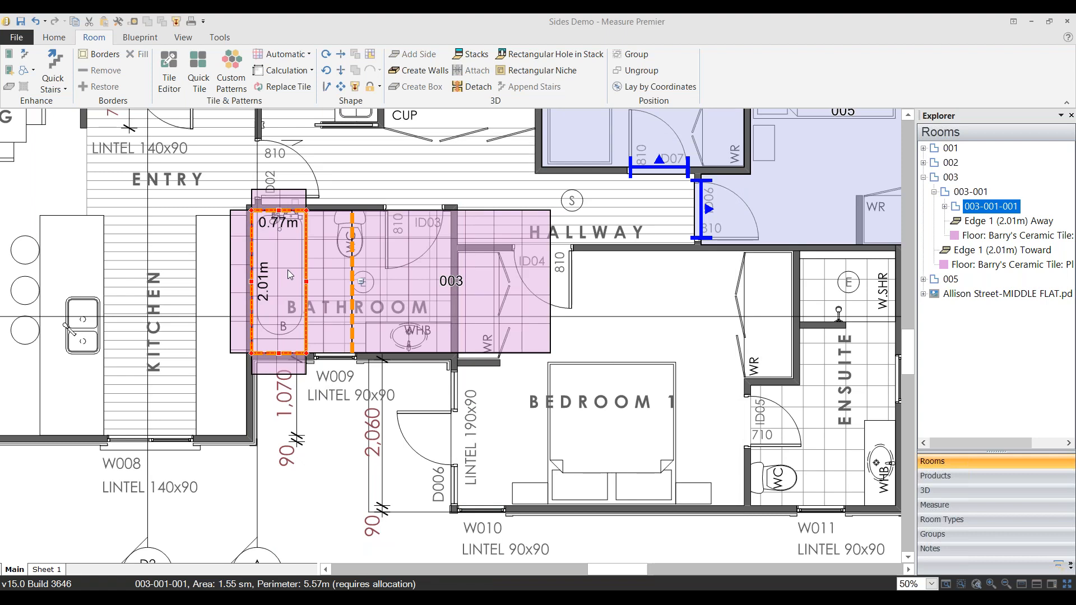
Step: Cut a rectangular hole about 0.62 m by 1.3 m in the bath-top piece over the bath
left_click(53, 38)
left_click(446, 81)
left_click(463, 111)
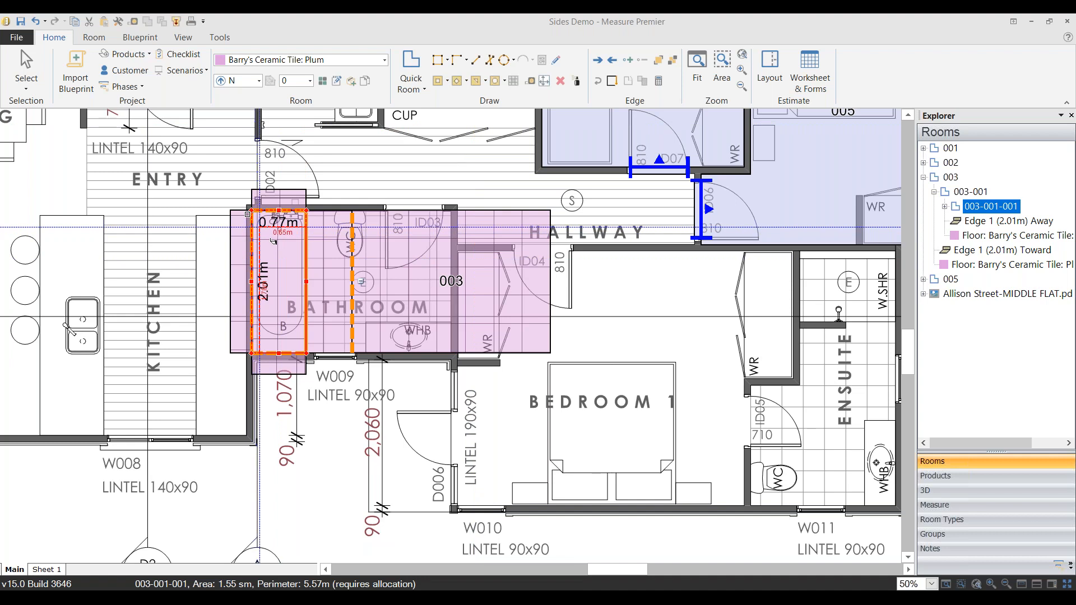
left_click(258, 225)
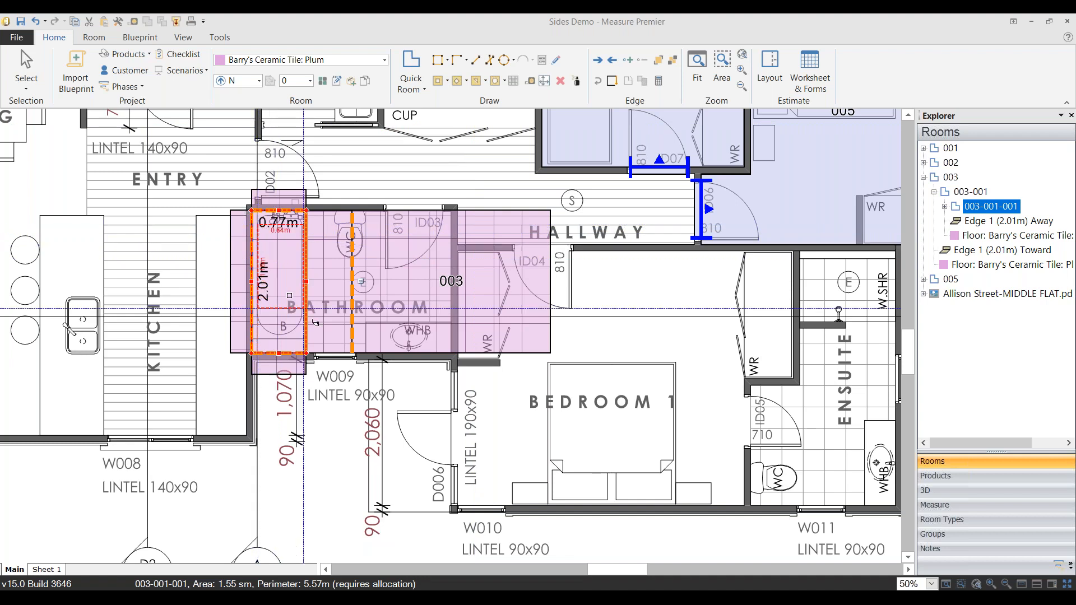
left_click(303, 316)
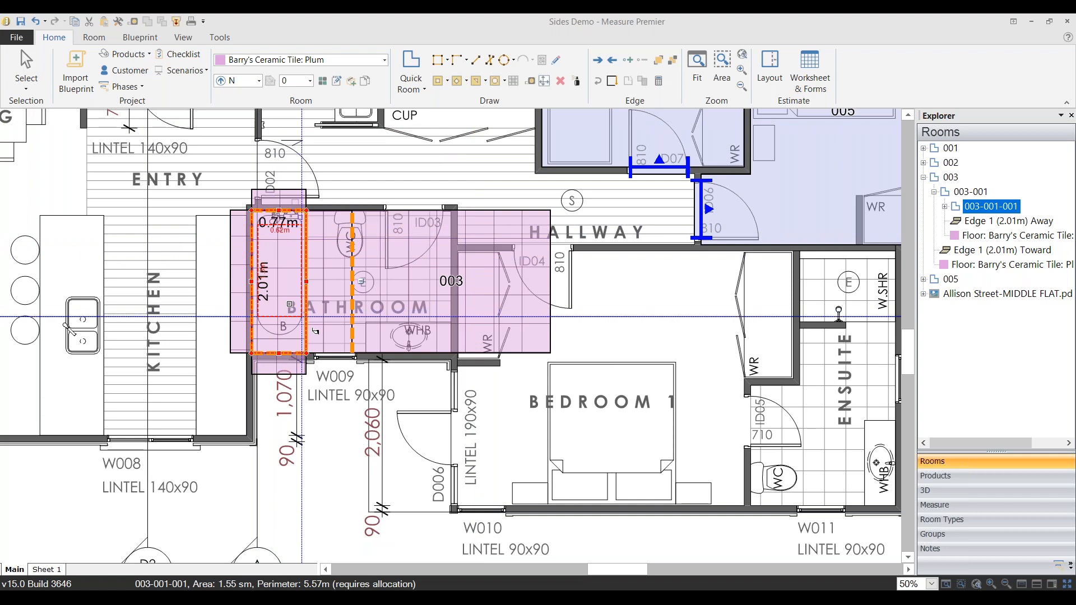
left_click(660, 363)
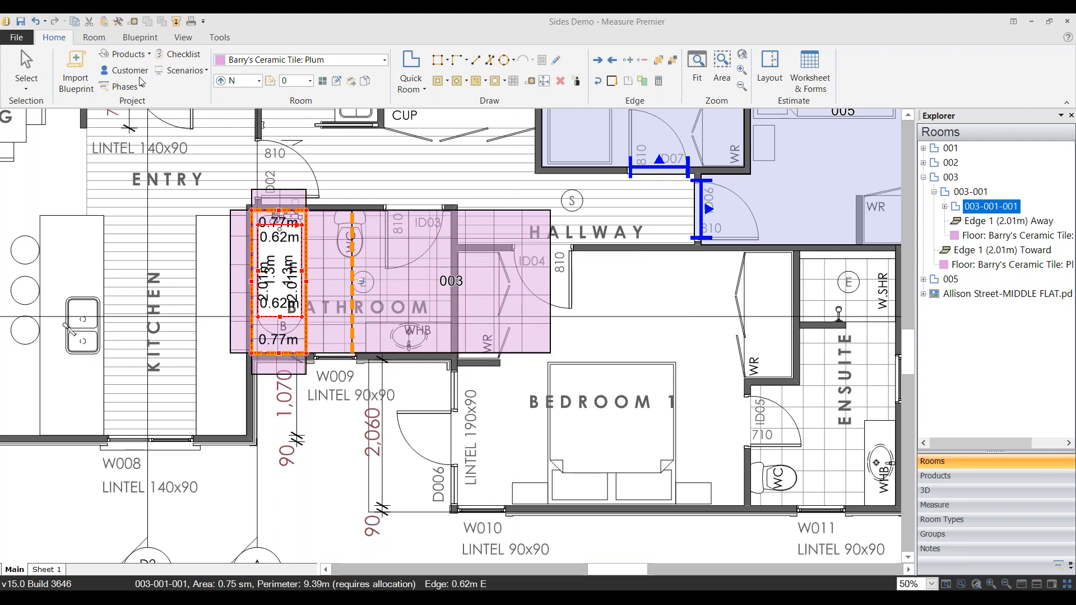
Step: Curve both short edges of the bath hole outward into arcs that follow the bath outline
left_click(94, 37)
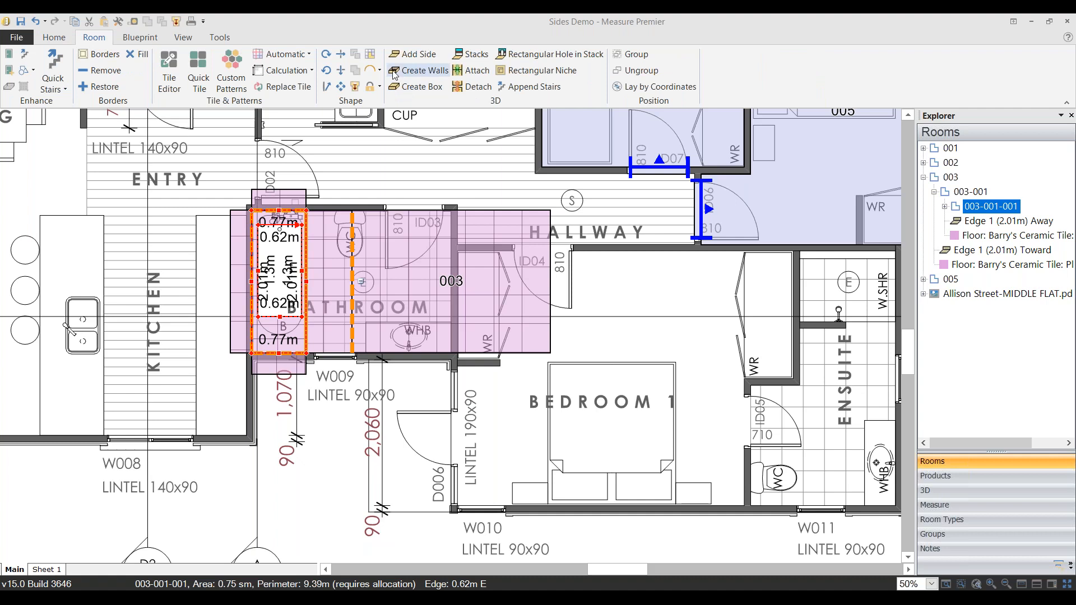
left_click(375, 70)
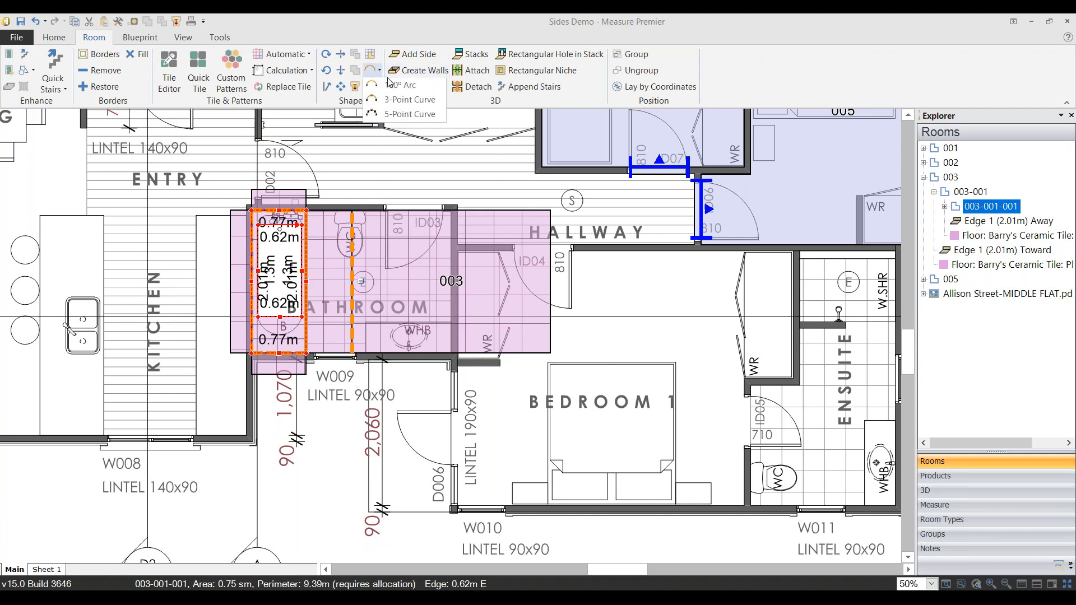
left_click(399, 85)
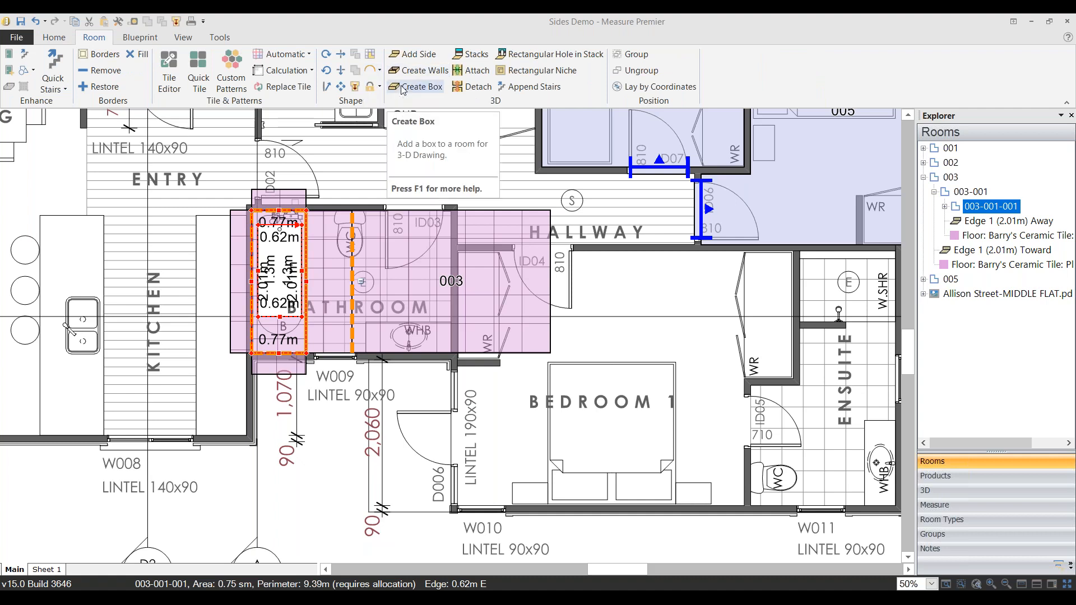
left_click(279, 221)
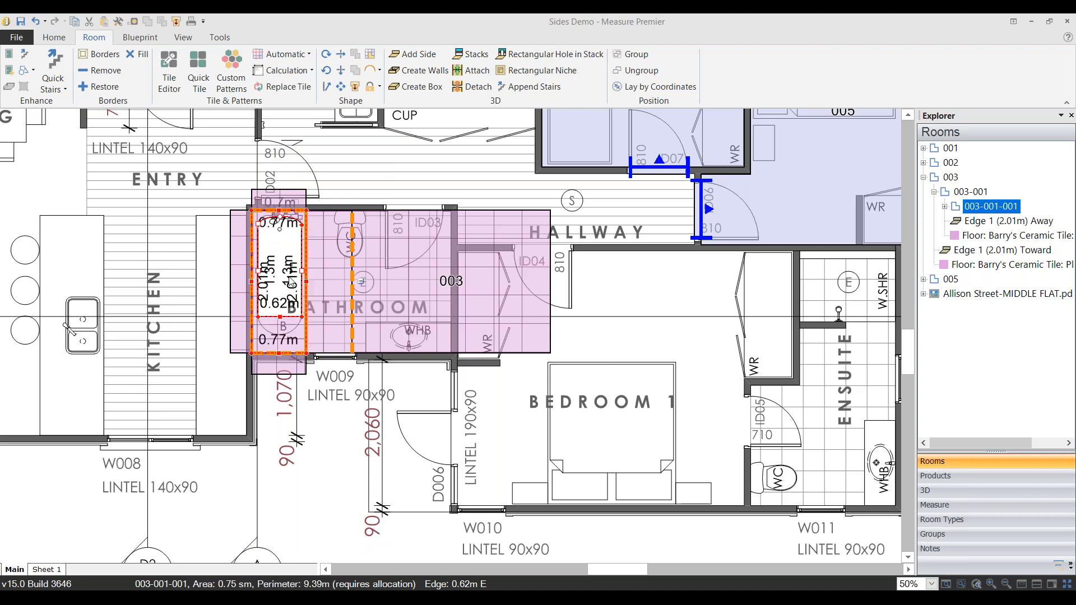
left_click(282, 319)
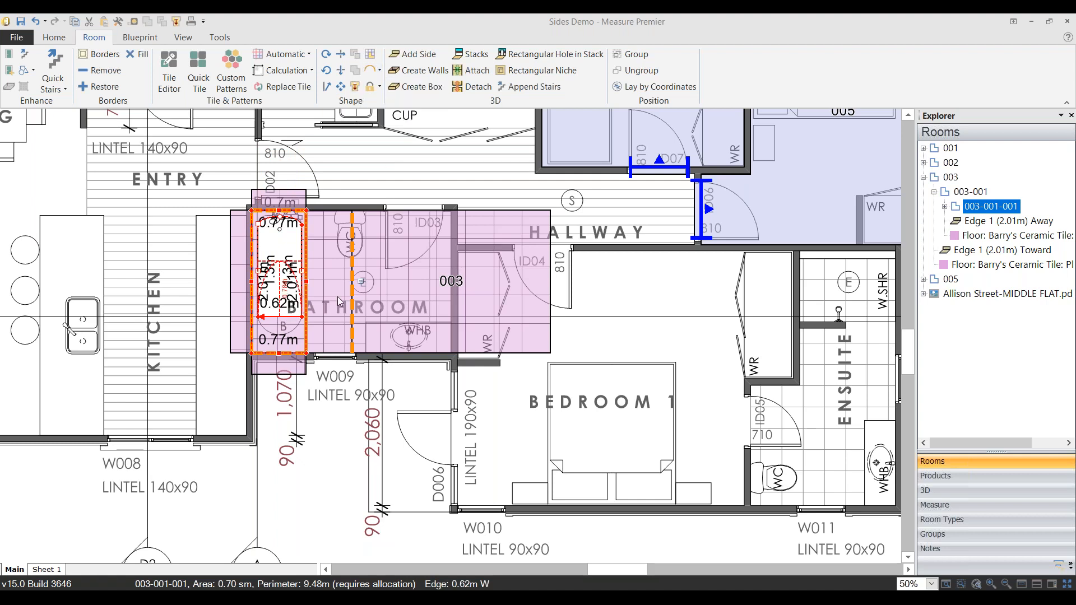
left_click(300, 339)
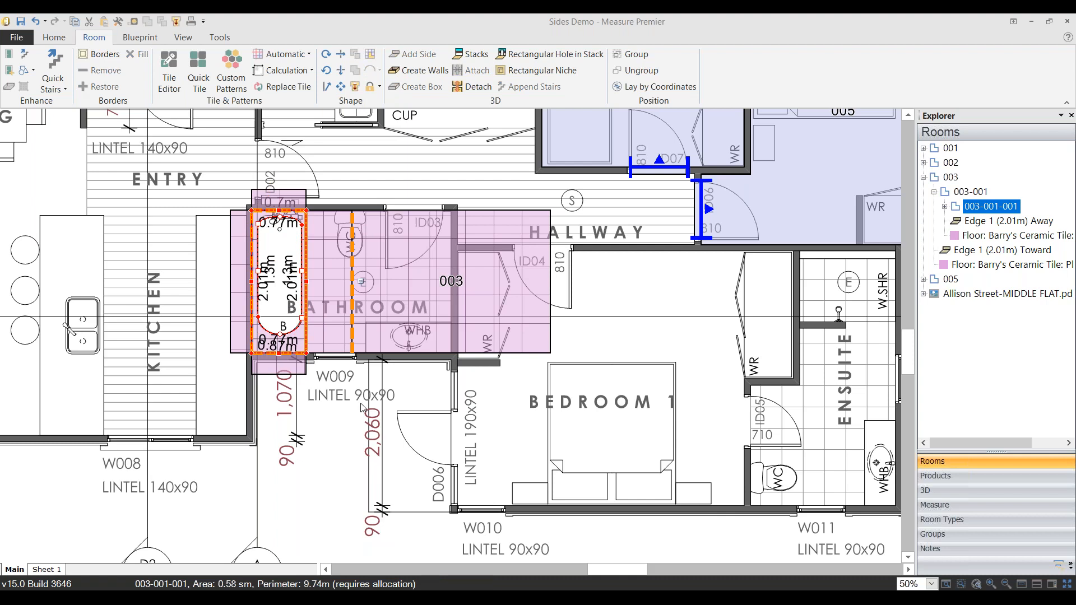
left_click(340, 415)
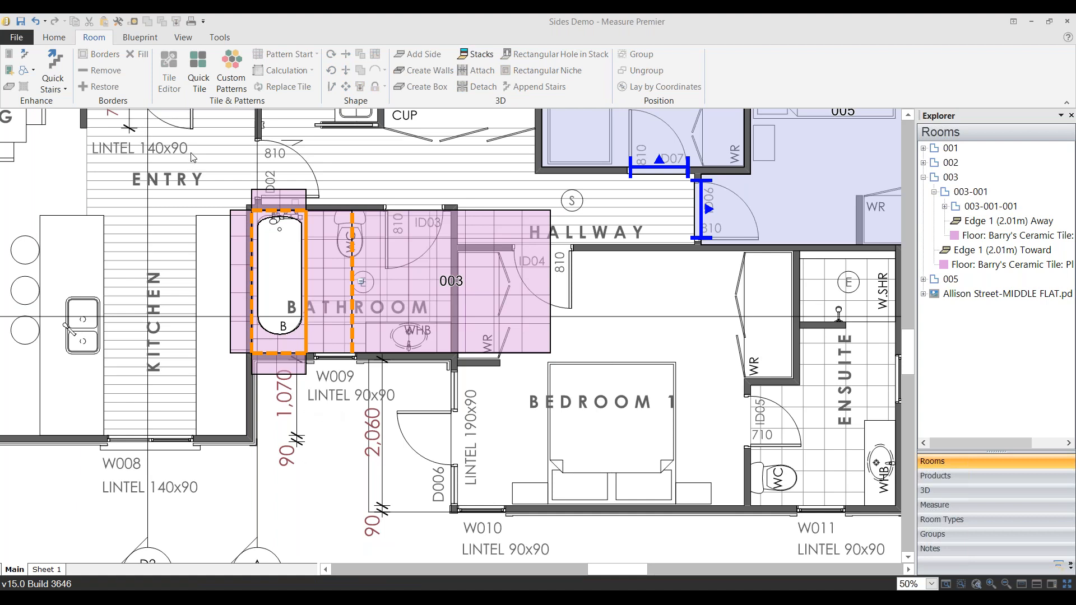
Step: Move the bathroom room with all its attached sides back over the bathroom on the plan and collapse the sides into the stack
left_click(175, 153)
left_click_drag(218, 192, 416, 297)
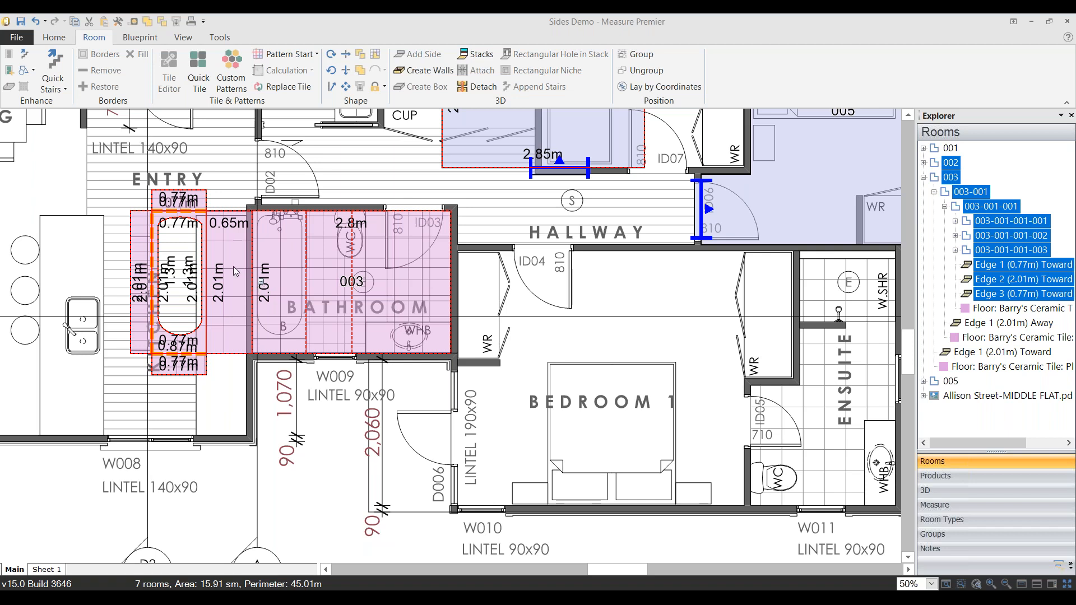
left_click(262, 282)
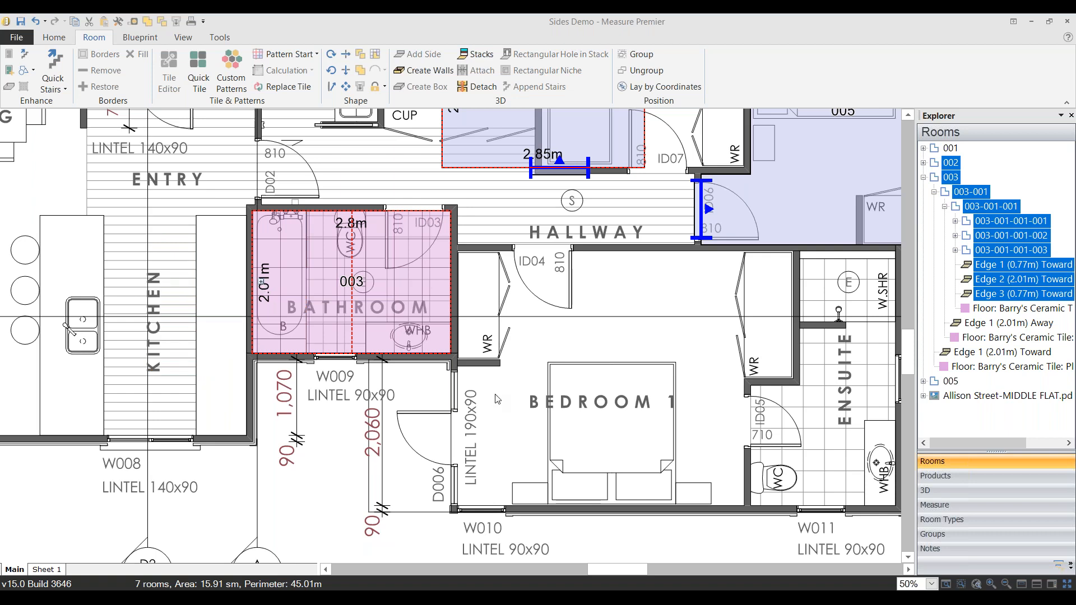